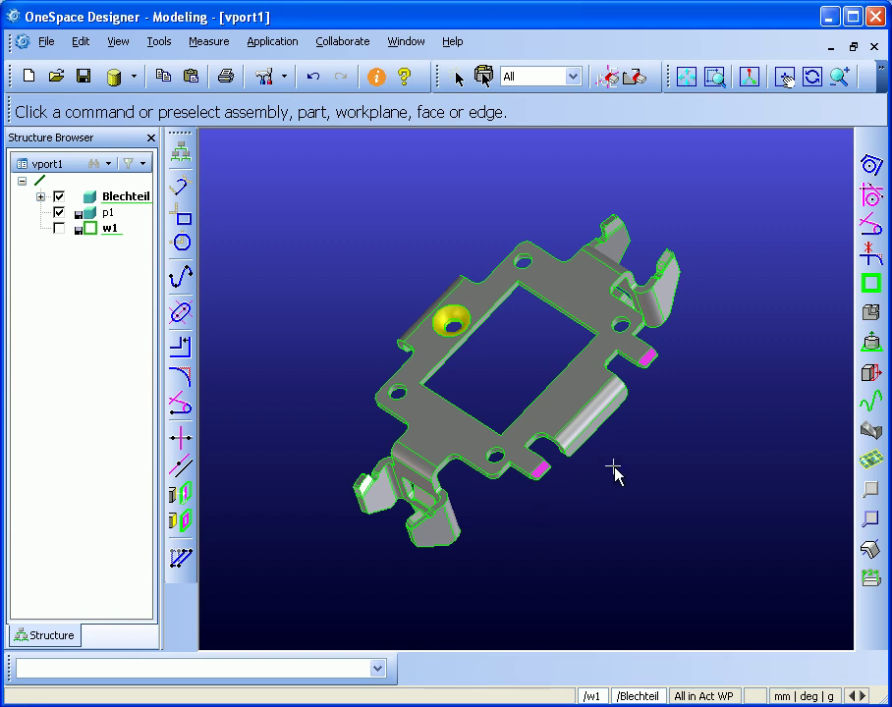
Examine the sheet-metal bracket's countersunk hole, its flange bend and the edges of the rectangular opening.
mouse_move(624, 458)
middle_down()
mouse_move(627, 506)
mouse_move(647, 496)
mouse_move(615, 448)
mouse_move(621, 471)
middle_up()
scroll(684, 367, up, 3)
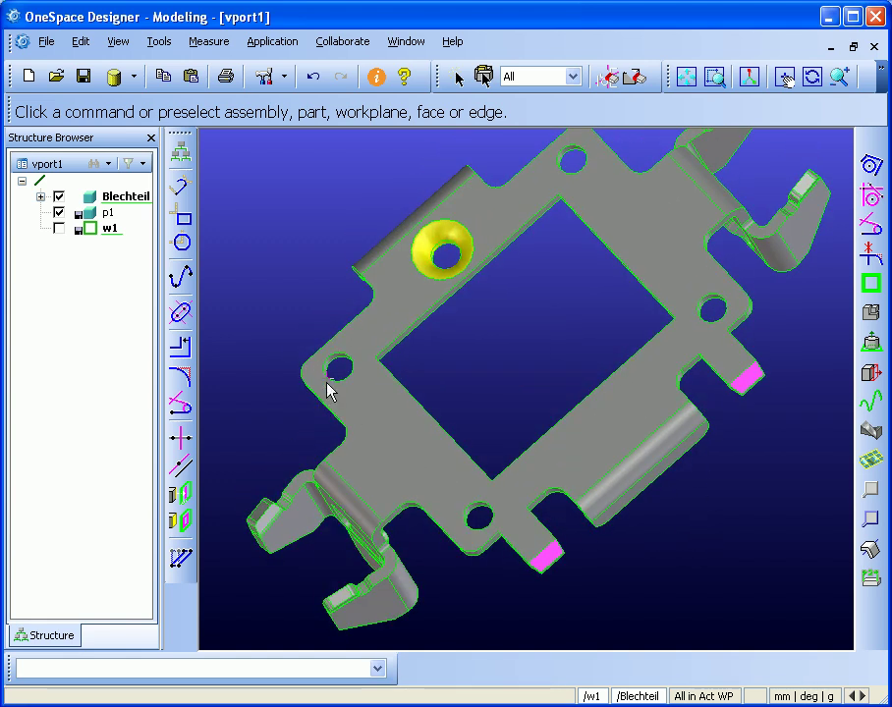
click(442, 243)
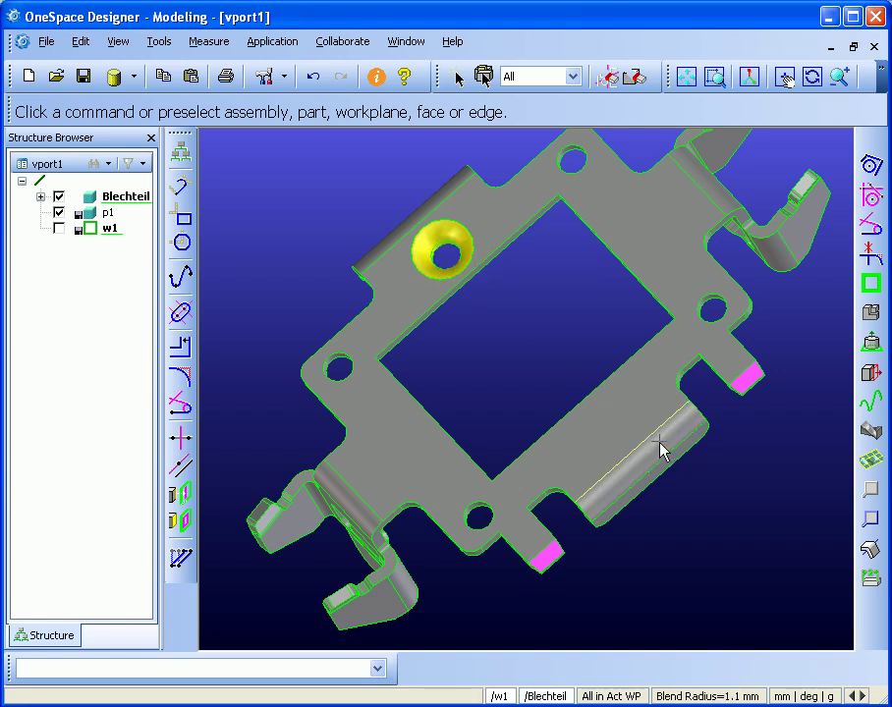
mouse_move(659, 450)
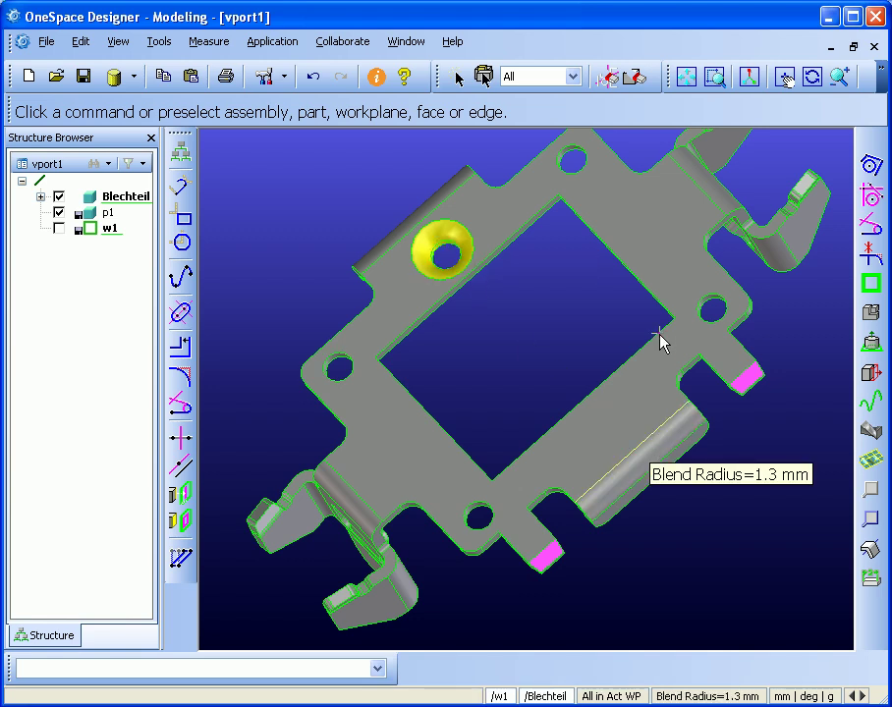
mouse_move(437, 326)
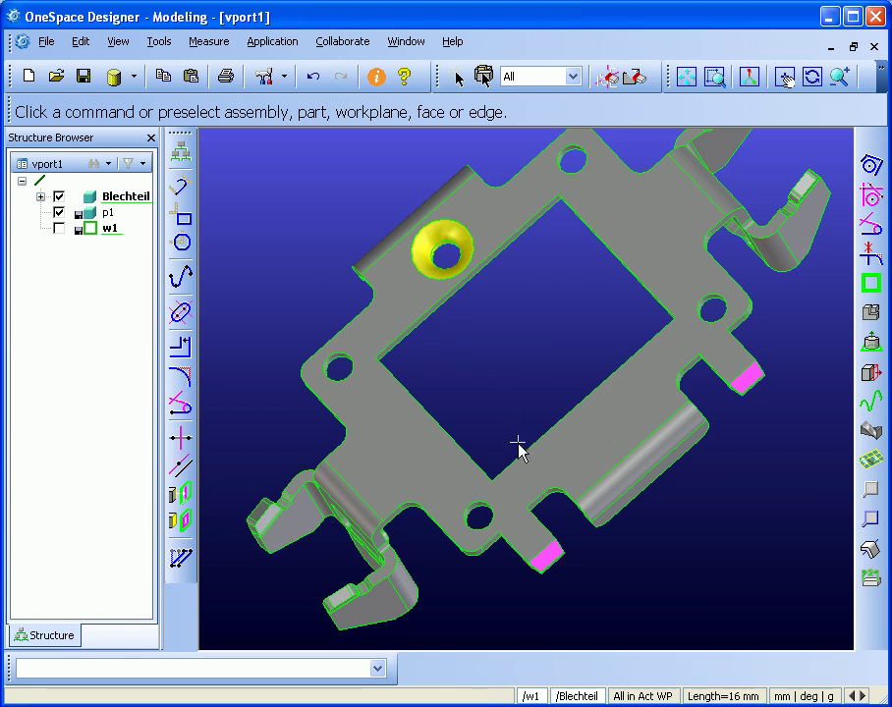
scroll(521, 383, down, 3)
middle_drag(523, 318, 535, 344)
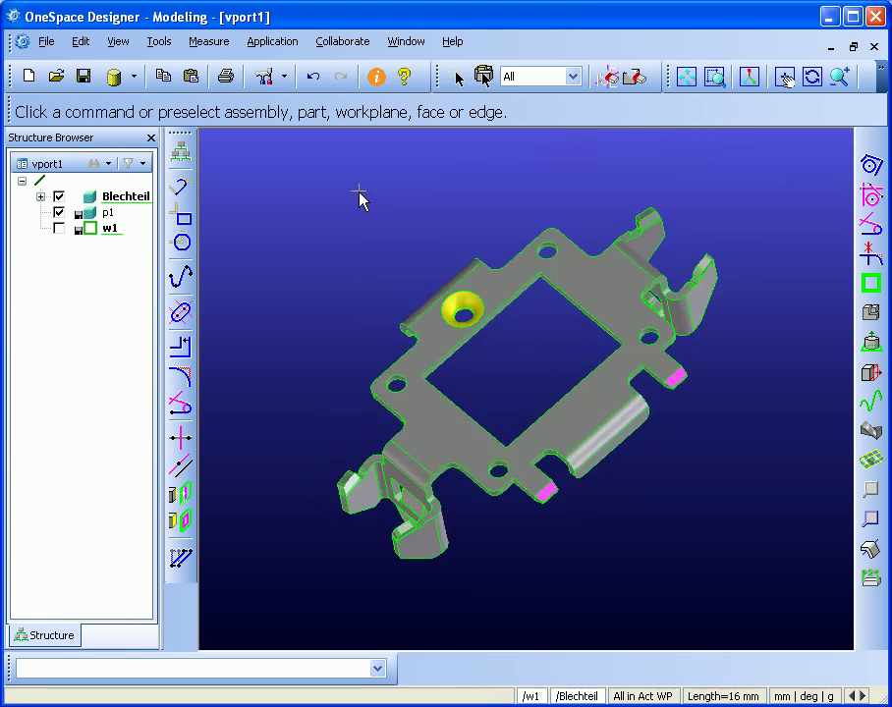
Activate the SpacePDS.Strip module.
click(275, 41)
click(300, 112)
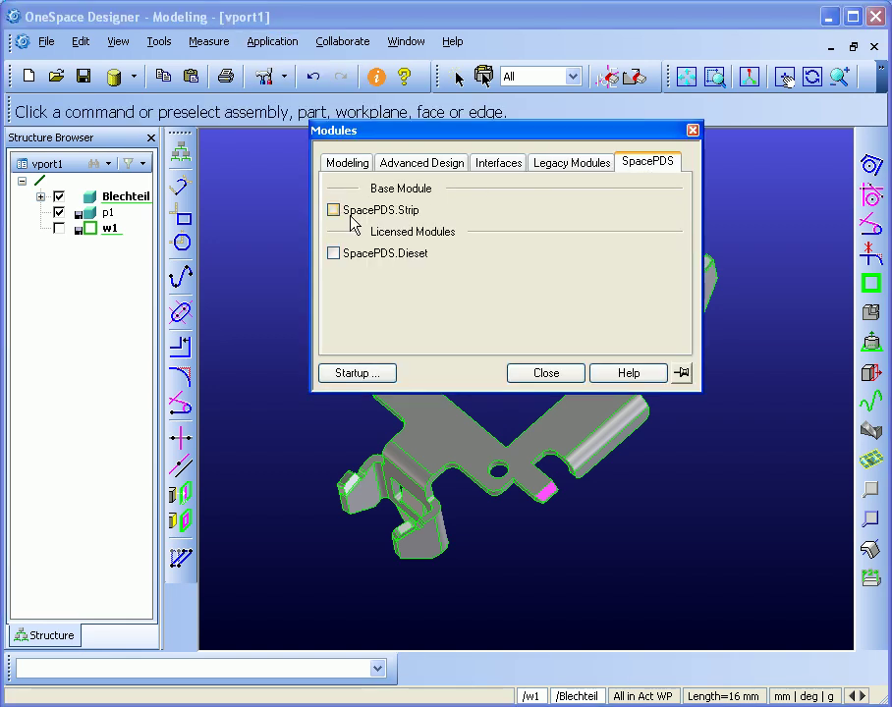
click(335, 211)
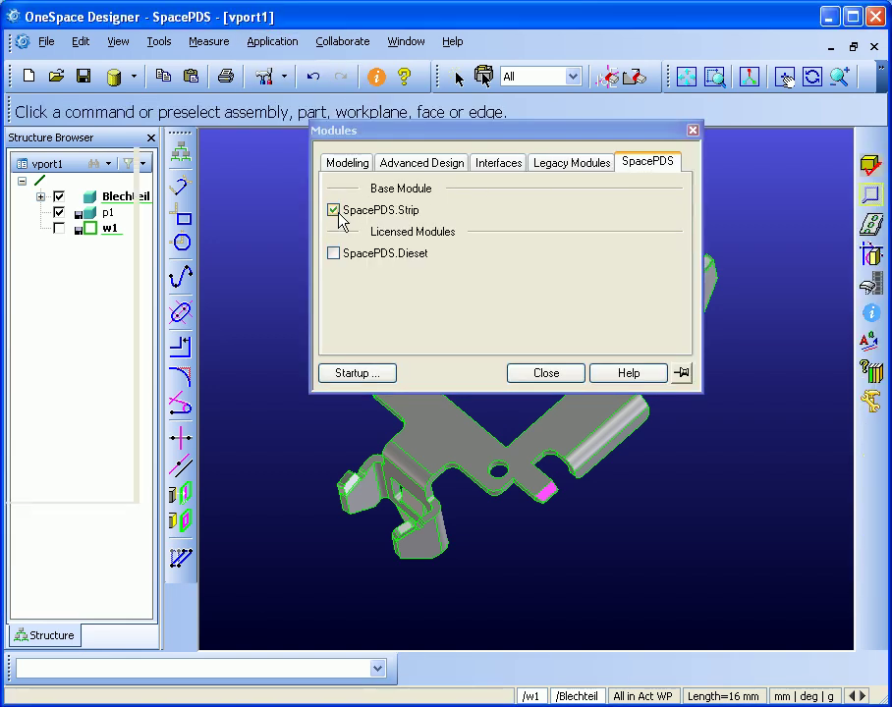
click(529, 373)
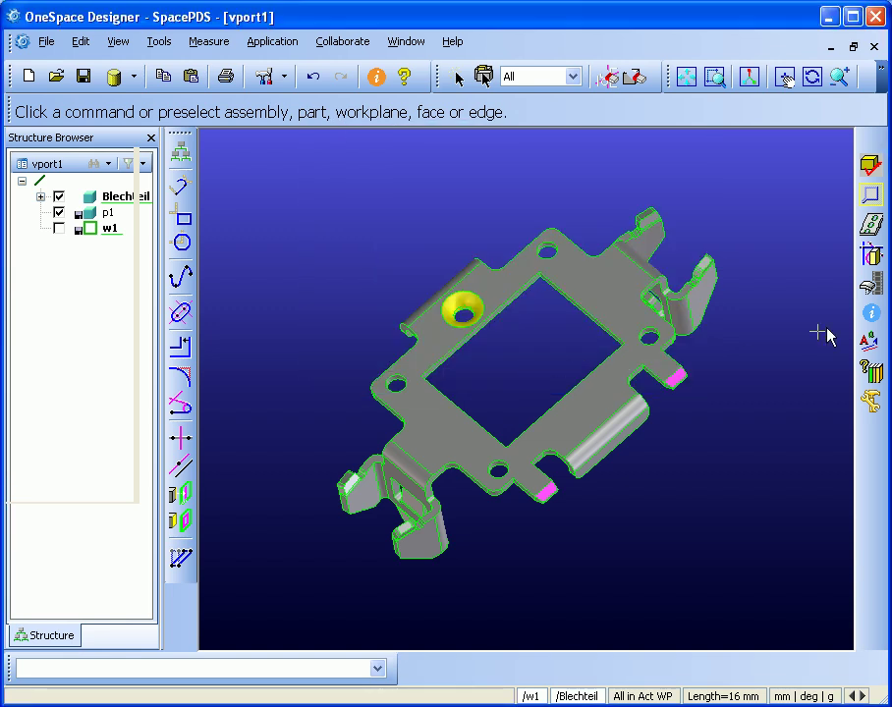
Set the bracket as the default part, using its large flat face as the base face.
click(870, 193)
click(869, 167)
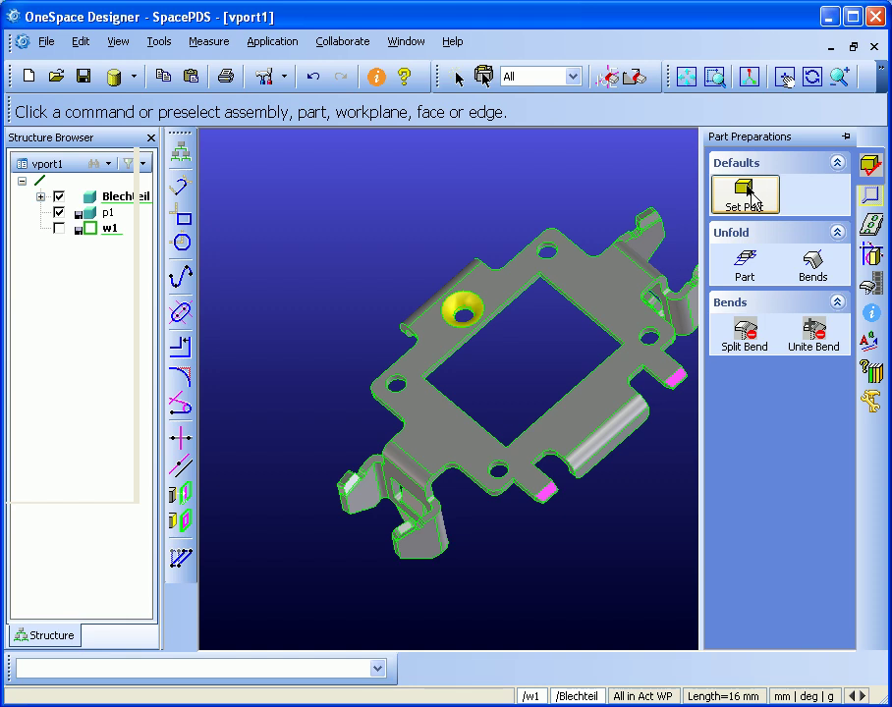
click(749, 194)
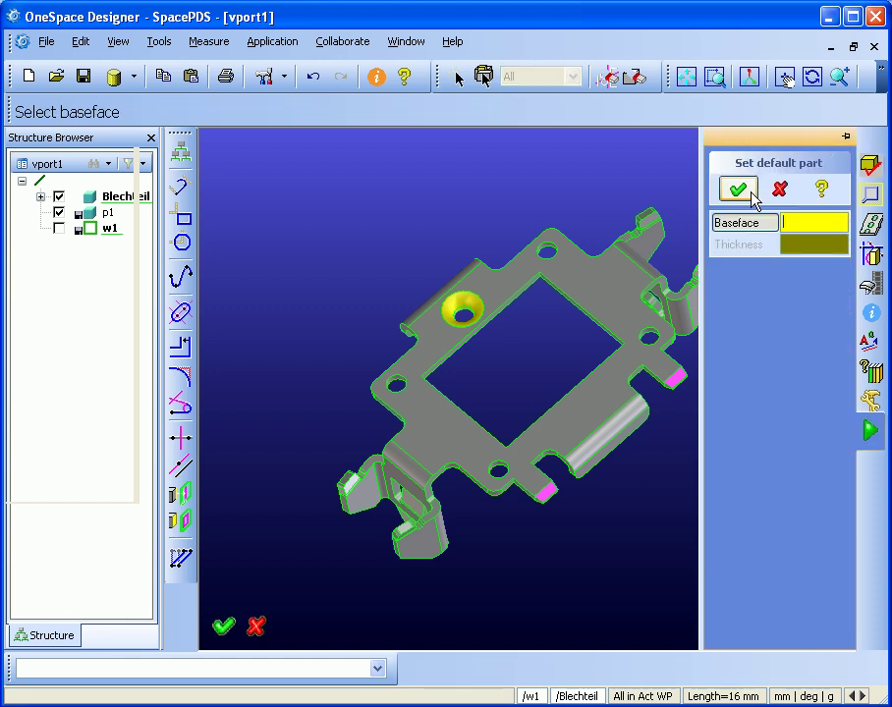
click(607, 291)
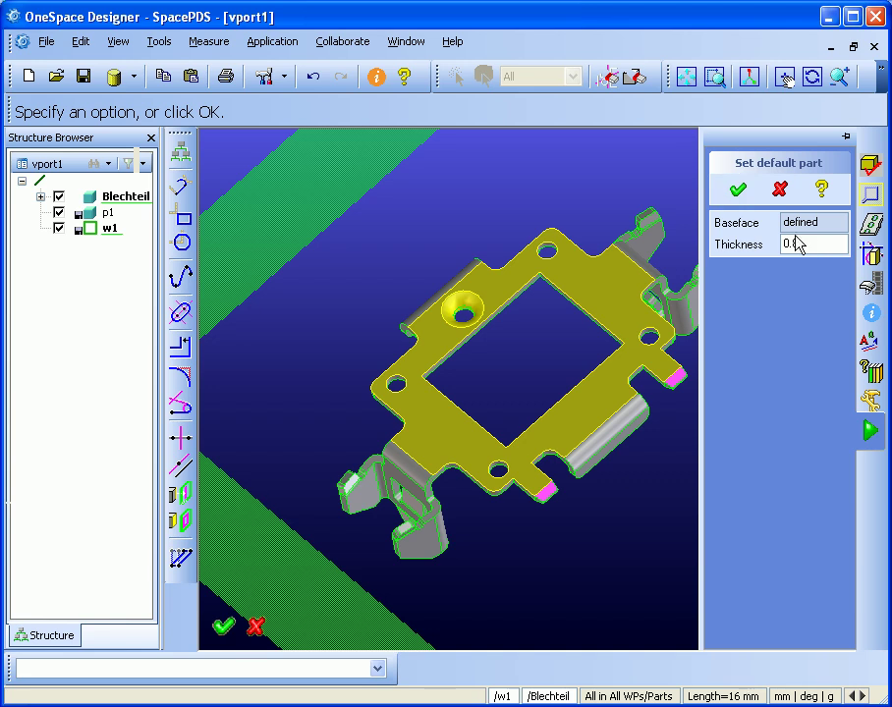
click(739, 190)
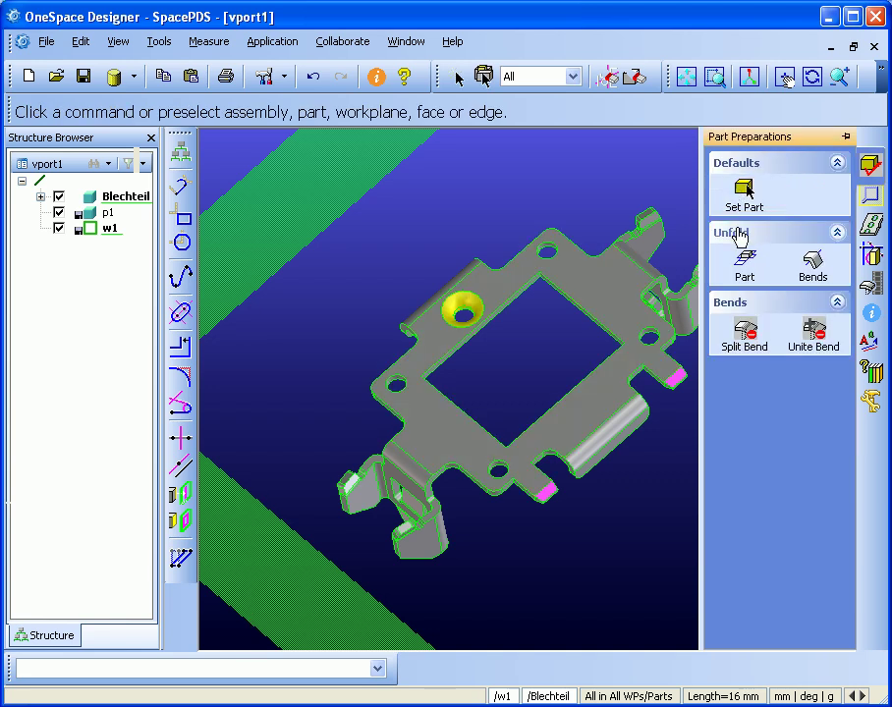
Unfold the whole part with the large flat face as the base face.
click(745, 263)
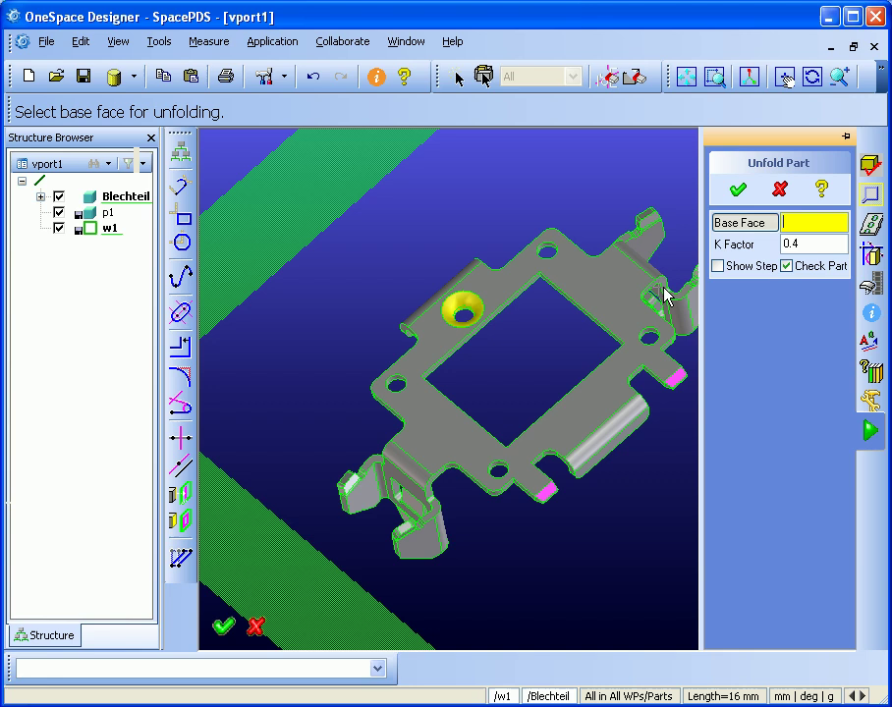
click(607, 301)
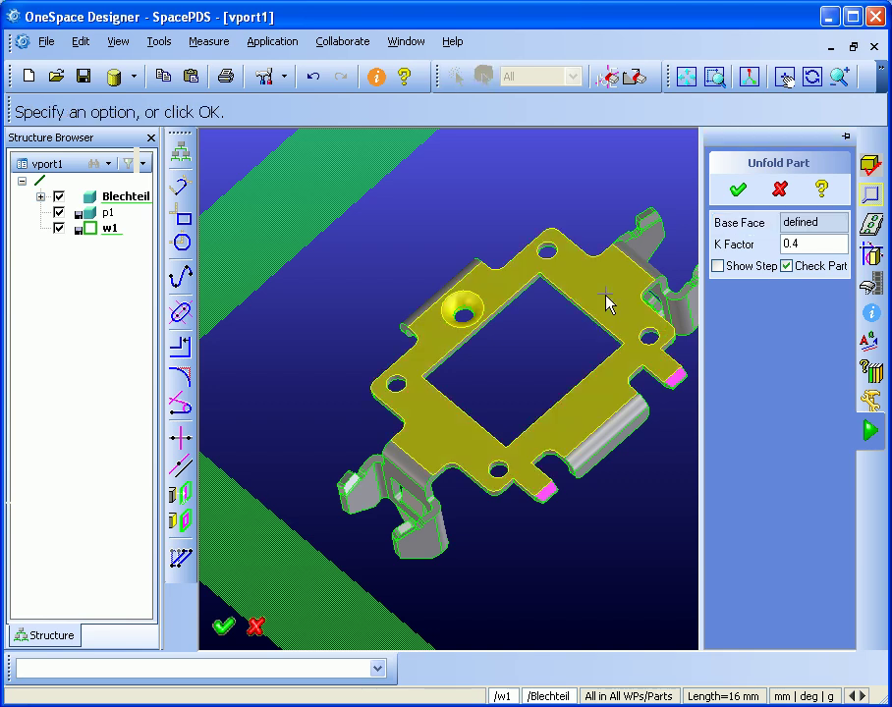
click(735, 192)
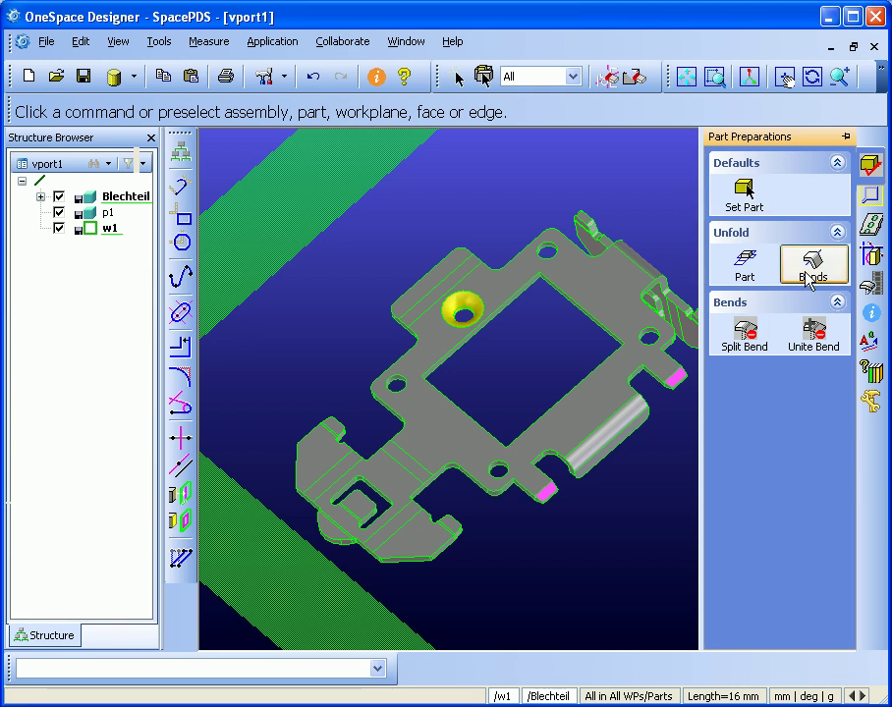
Unfold the bend of the side flange located between the two magenta-tipped tabs.
click(810, 277)
click(621, 423)
click(734, 193)
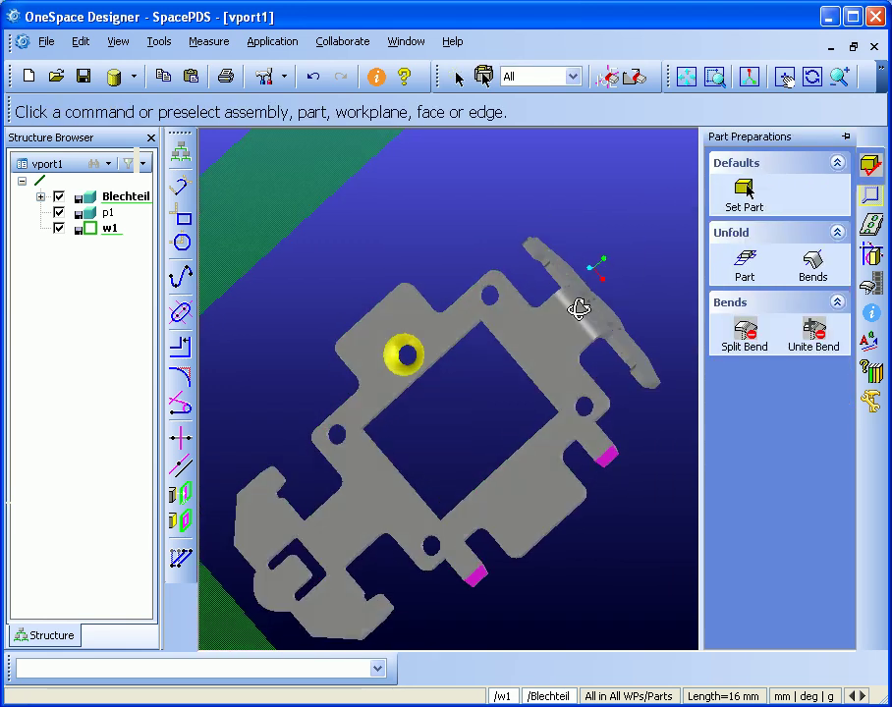
Unfold the bend joining the still-folded hooked end section to the base plate.
click(871, 194)
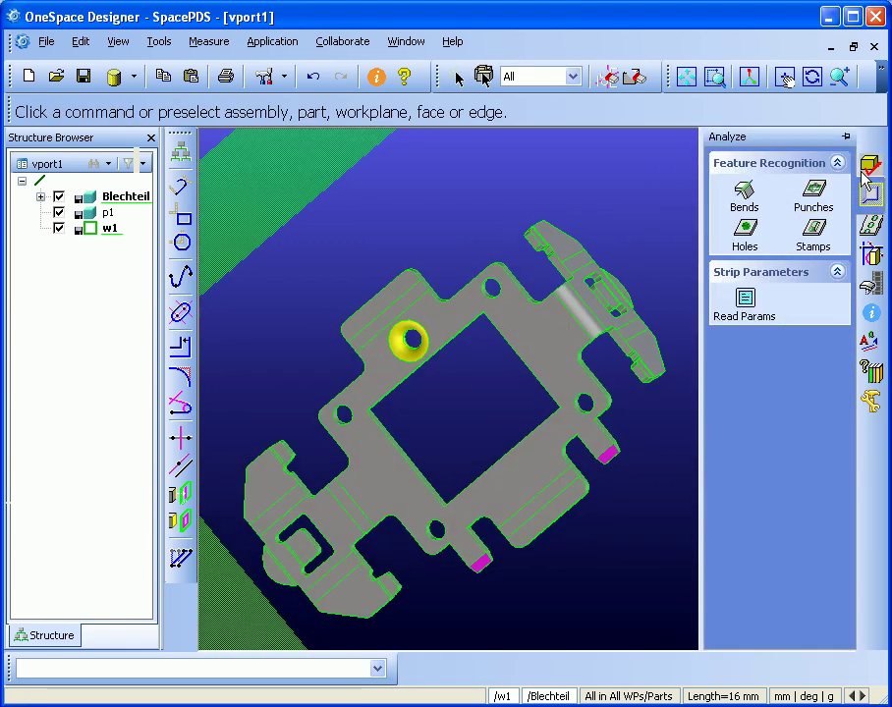
click(870, 164)
click(812, 265)
click(577, 304)
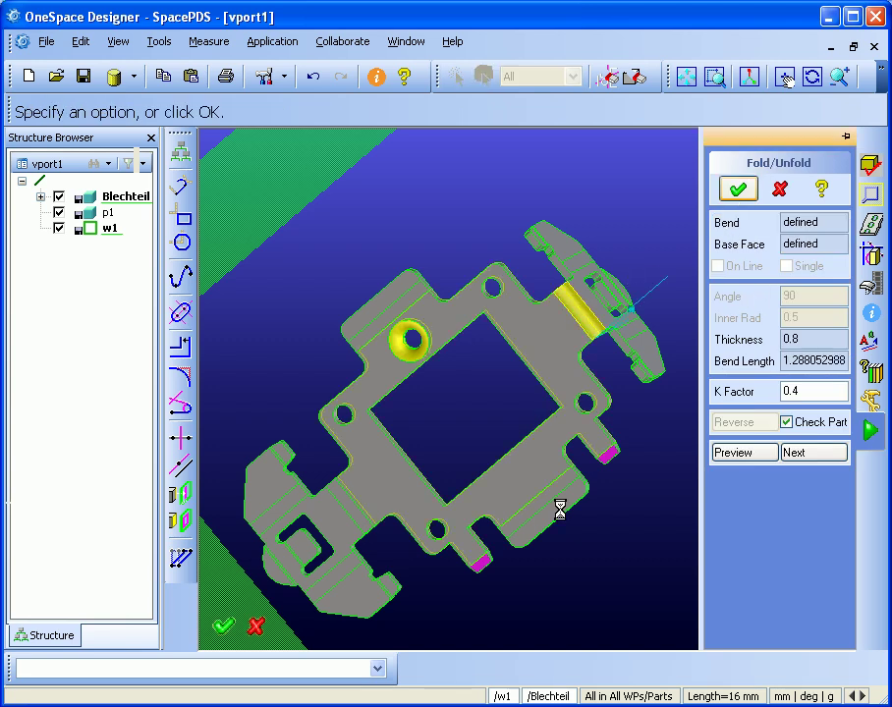
Hide workplane w1 so that only the flattened part is displayed.
click(58, 228)
scroll(539, 399, down, 3)
middle_drag(540, 400, 668, 328)
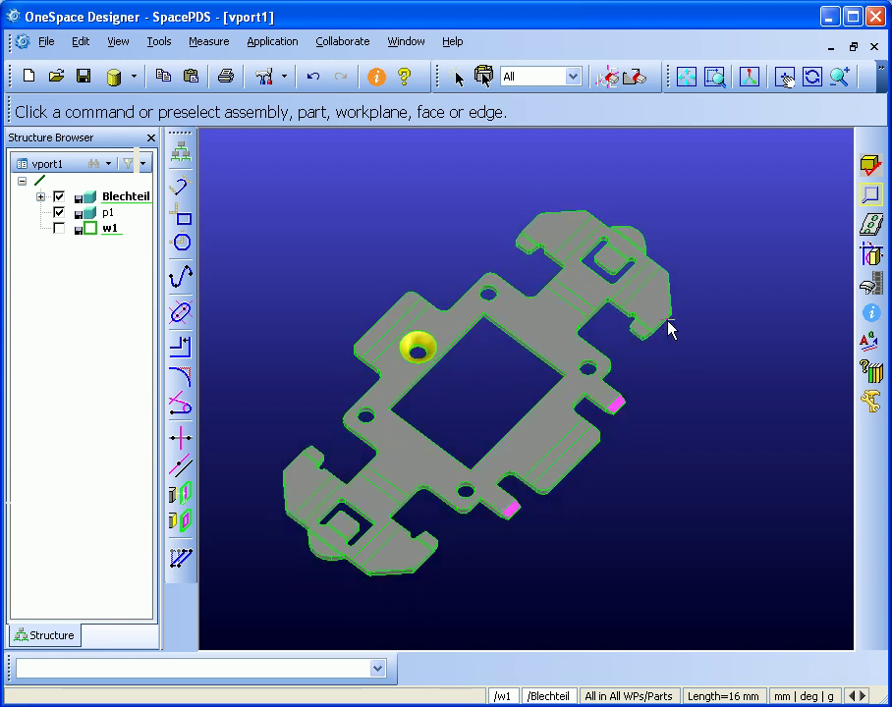
Run bend recognition on the Blechteil part and accept the bend definitions.
mouse_move(871, 169)
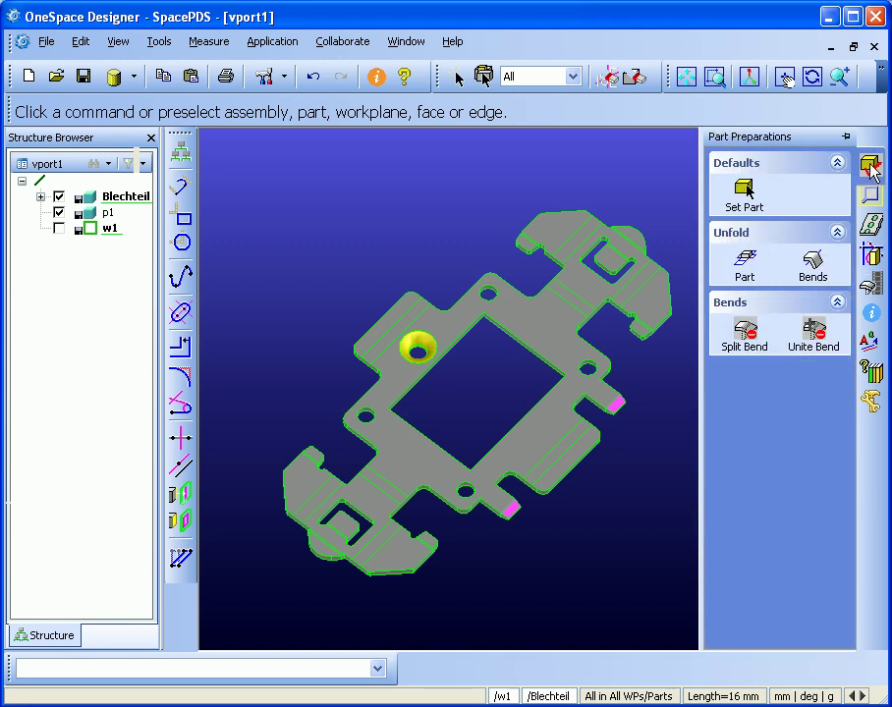
mouse_move(873, 198)
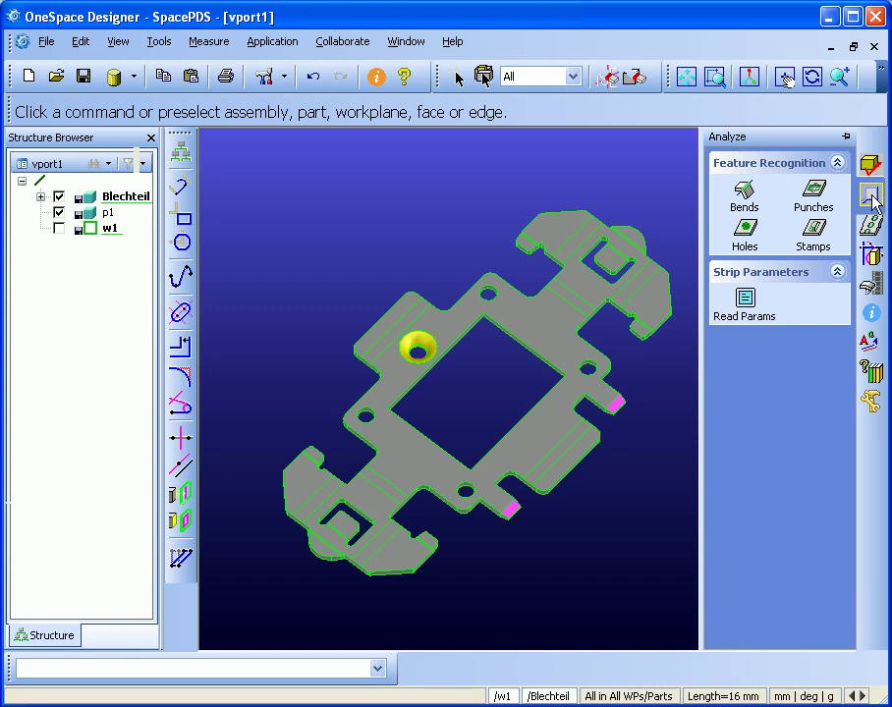
click(751, 203)
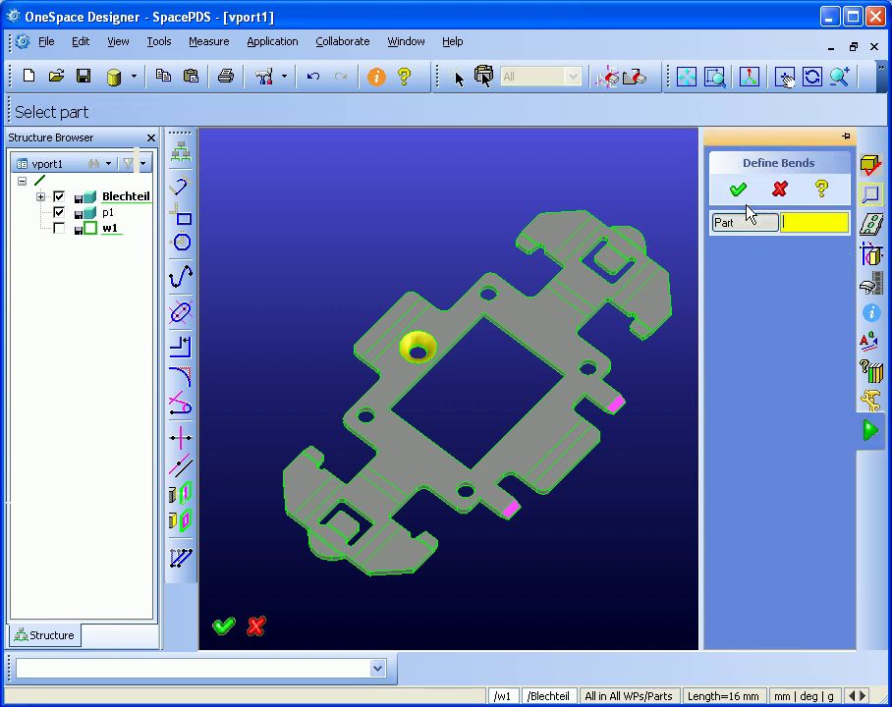
click(547, 349)
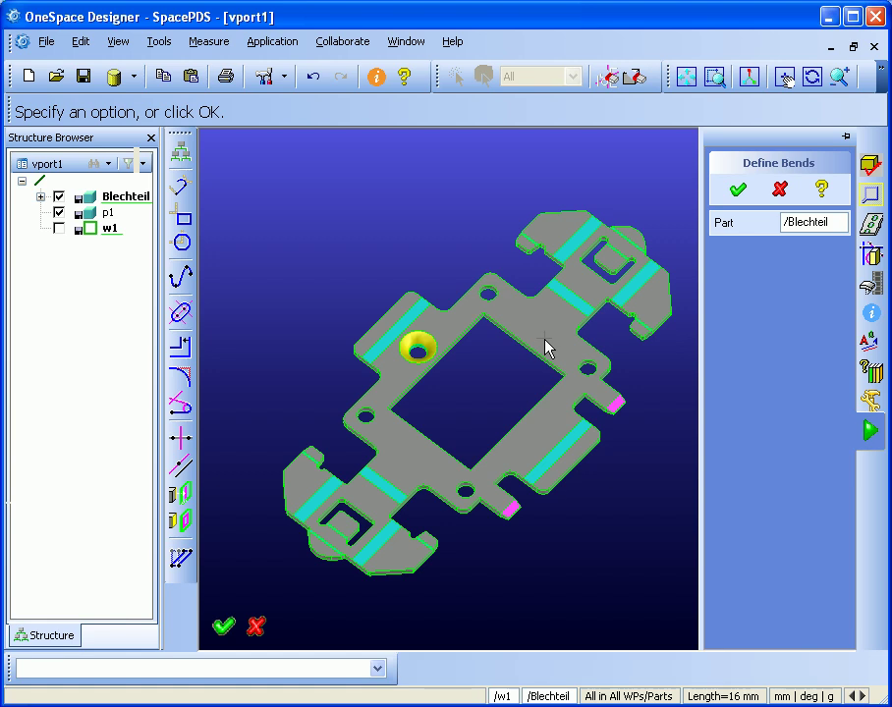
click(738, 190)
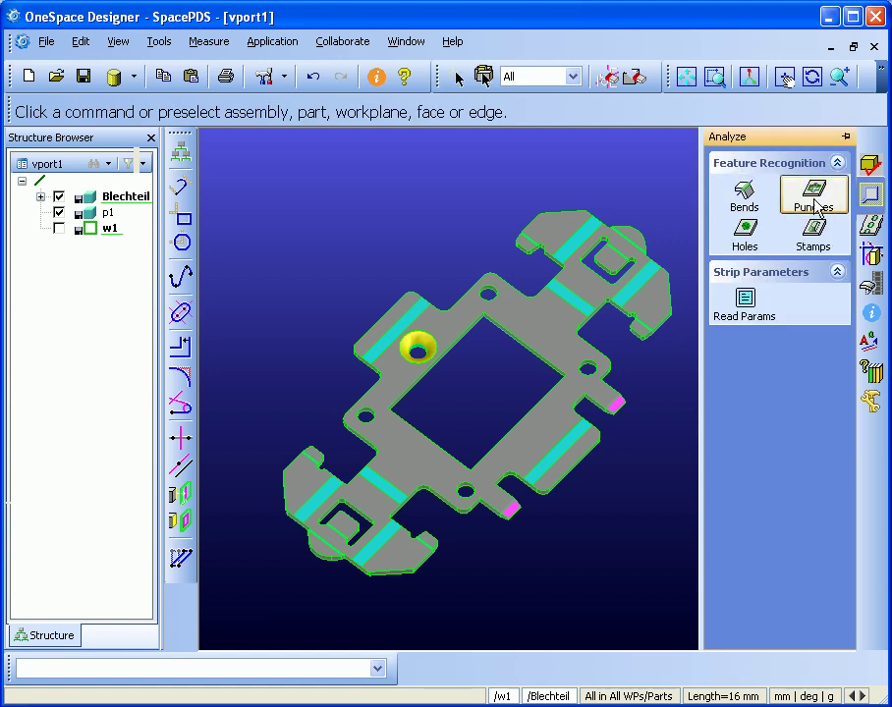
Define the holes of the Blechteil part, removing both hole definitions at the yellow countersink from the selection.
click(743, 241)
click(543, 328)
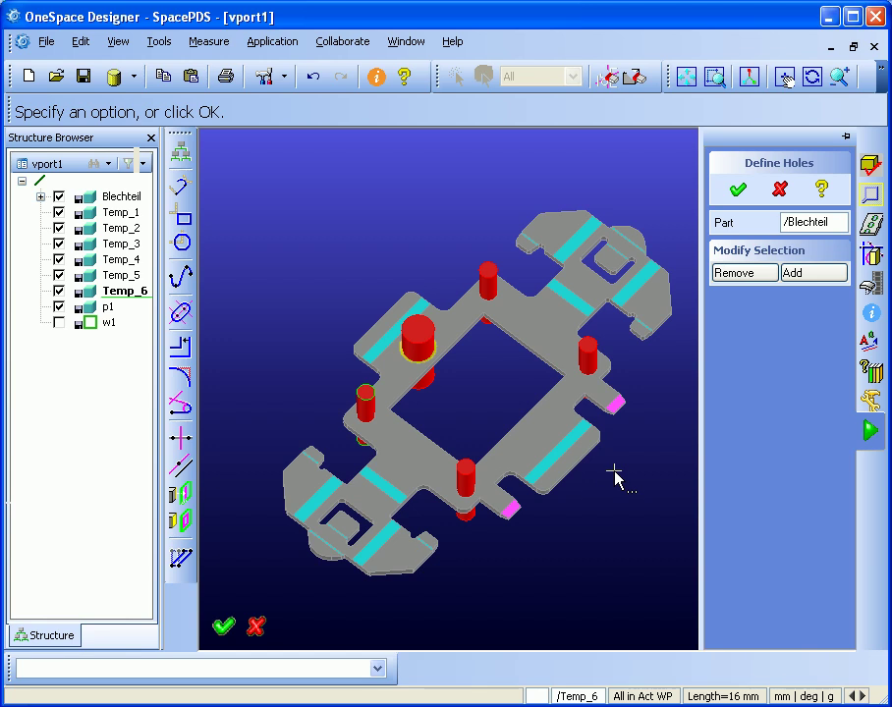
click(748, 273)
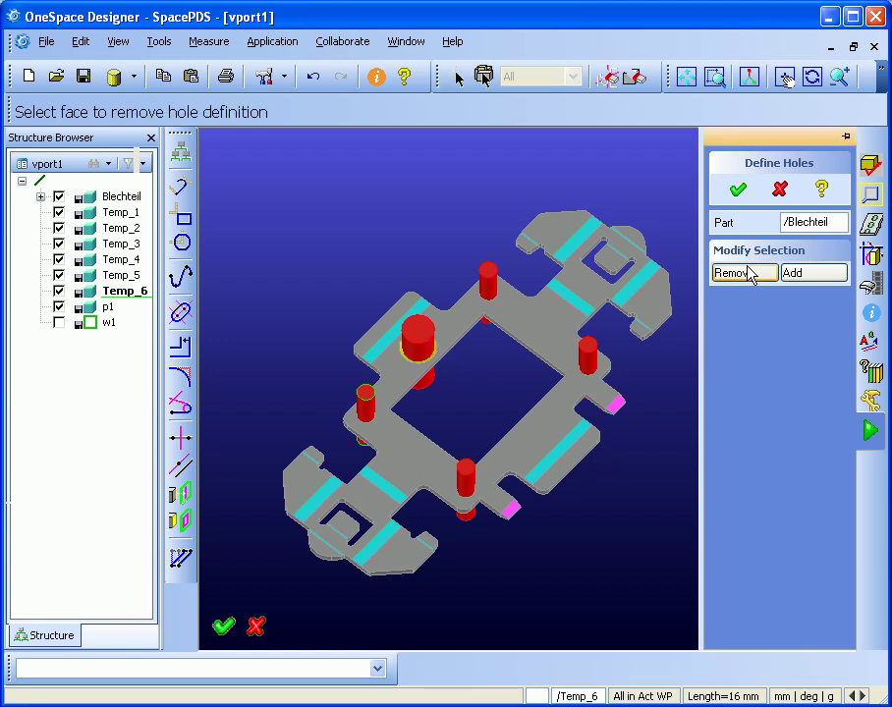
click(420, 336)
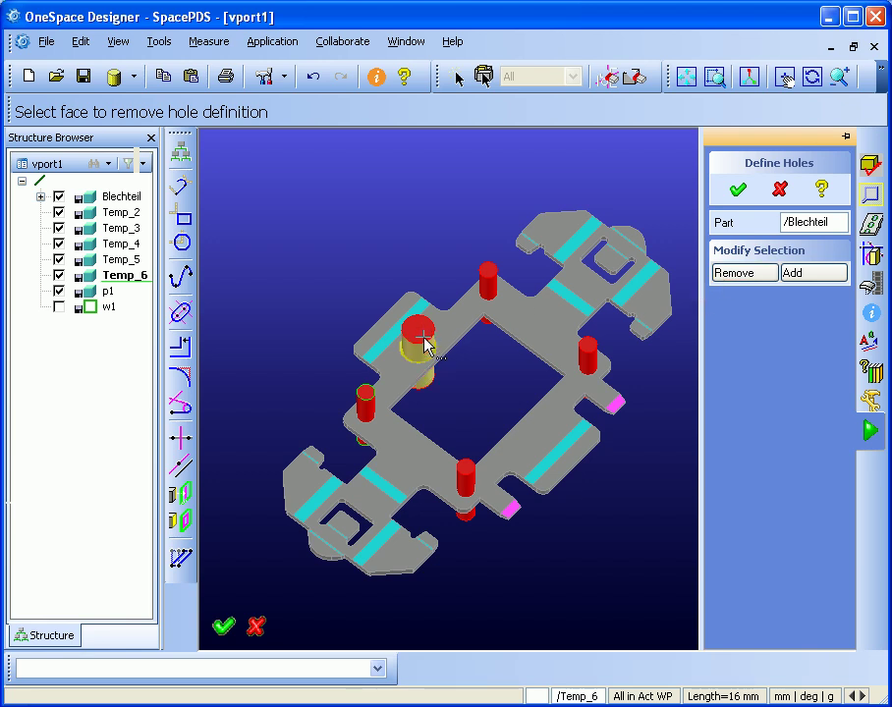
click(422, 339)
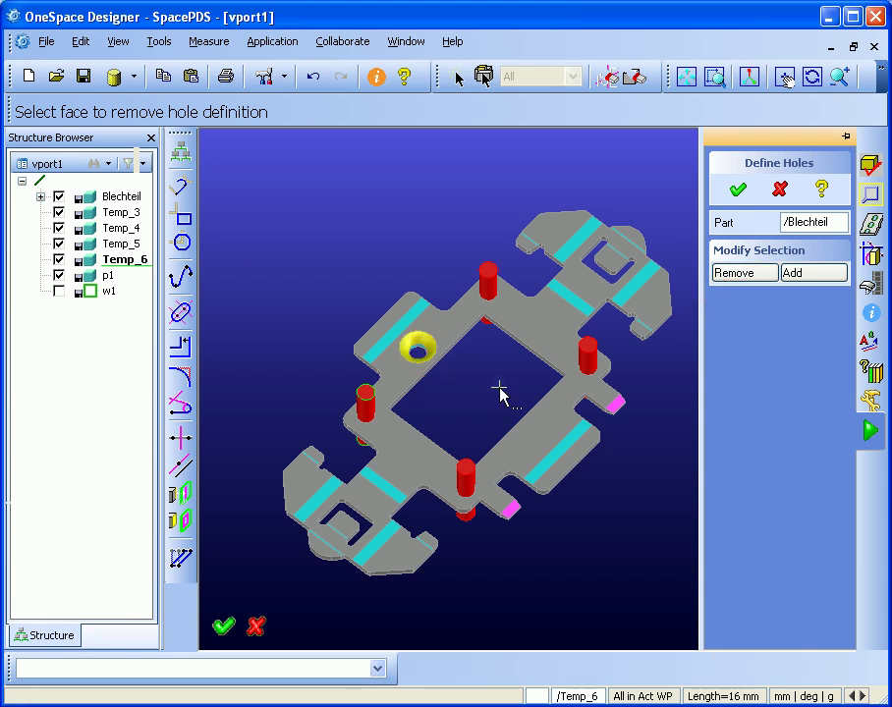
click(737, 192)
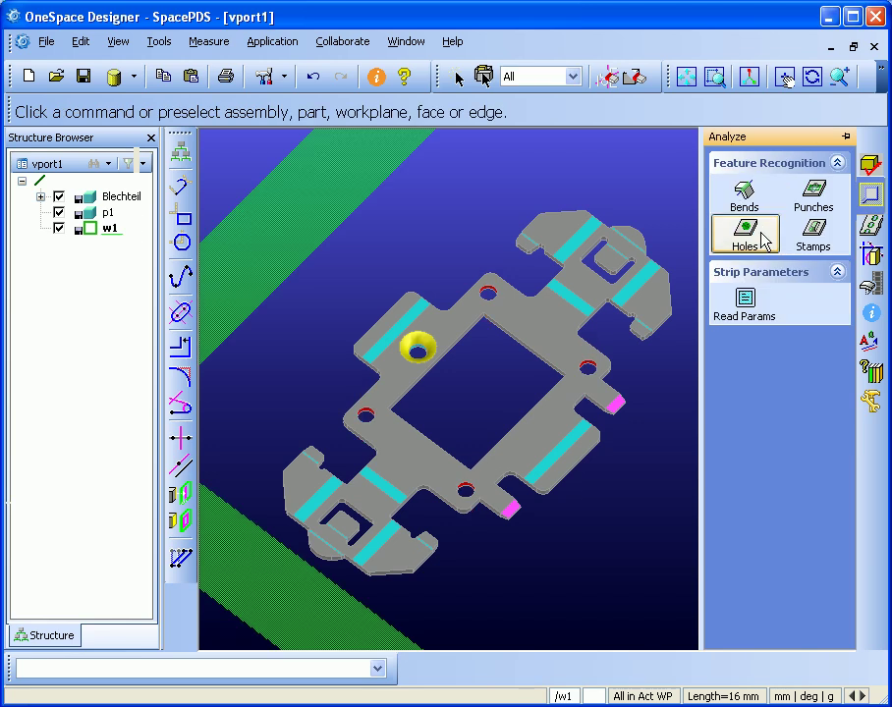
Define a punch for the large rectangular opening, using the main flat face as base face and an inner side face.
click(815, 202)
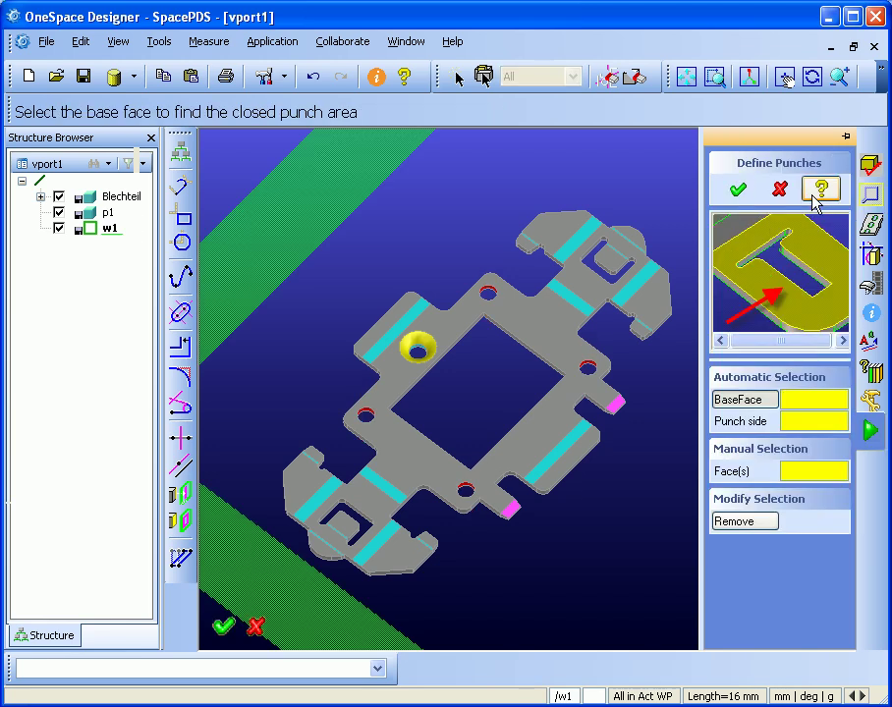
scroll(557, 437, up, 3)
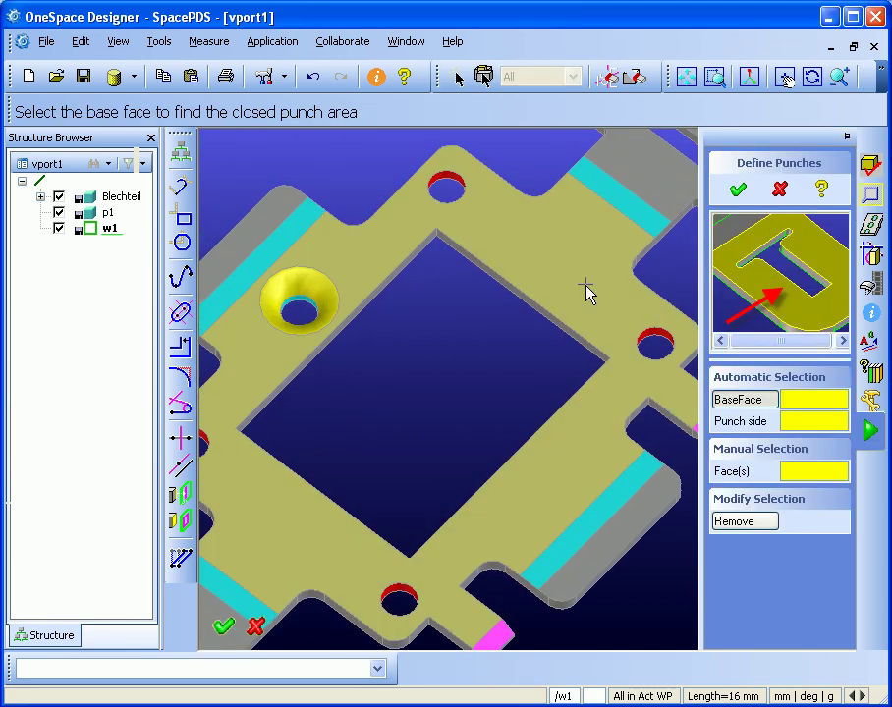
click(586, 289)
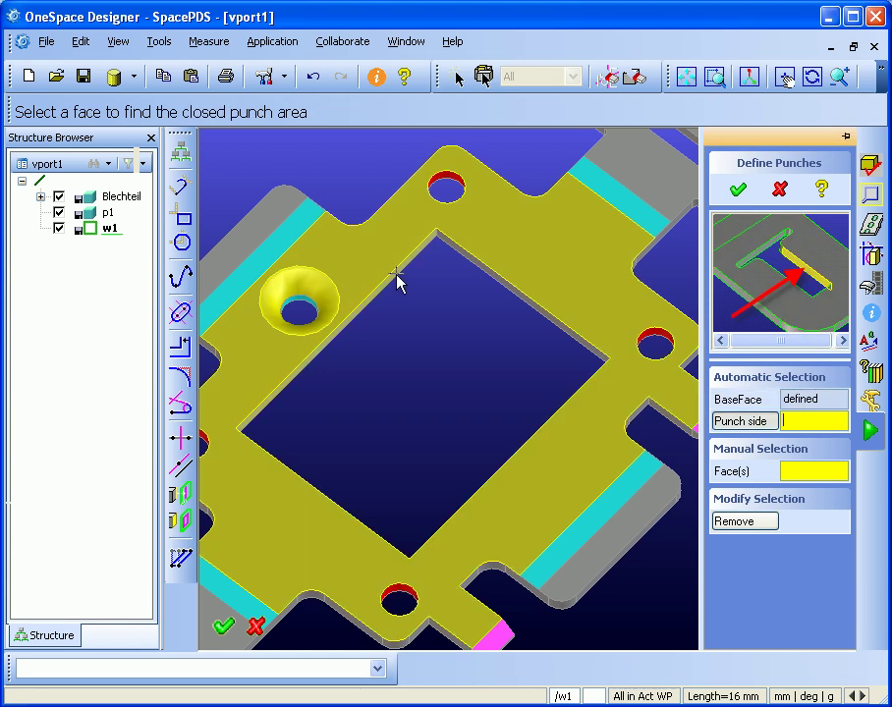
scroll(488, 291, down, 3)
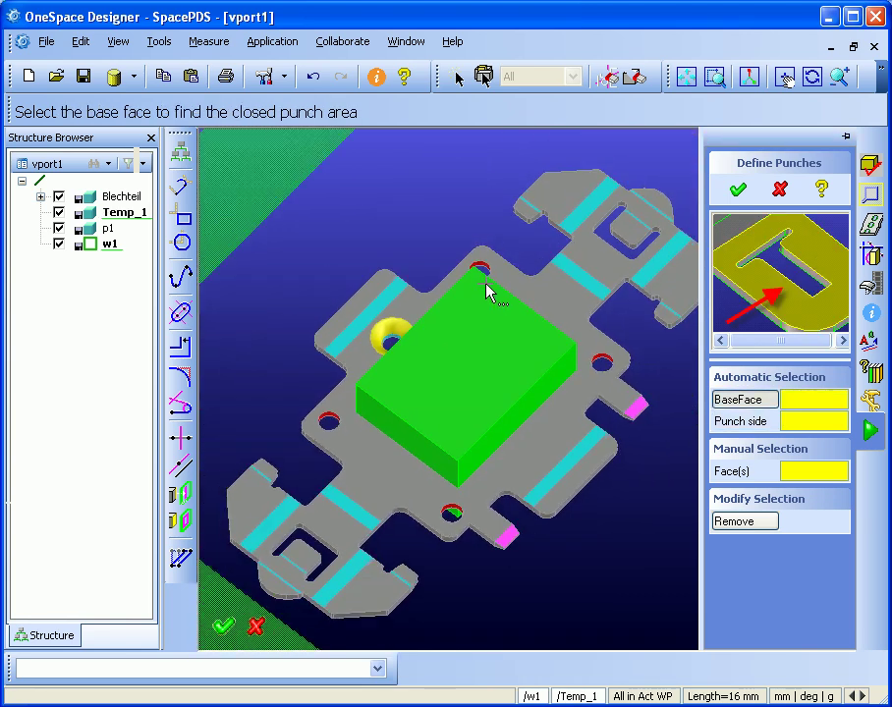
Define a punch for the U-shaped slot at one end of the flat part, using the surrounding flat face as base face.
scroll(520, 277, up, 4)
scroll(521, 278, up, 3)
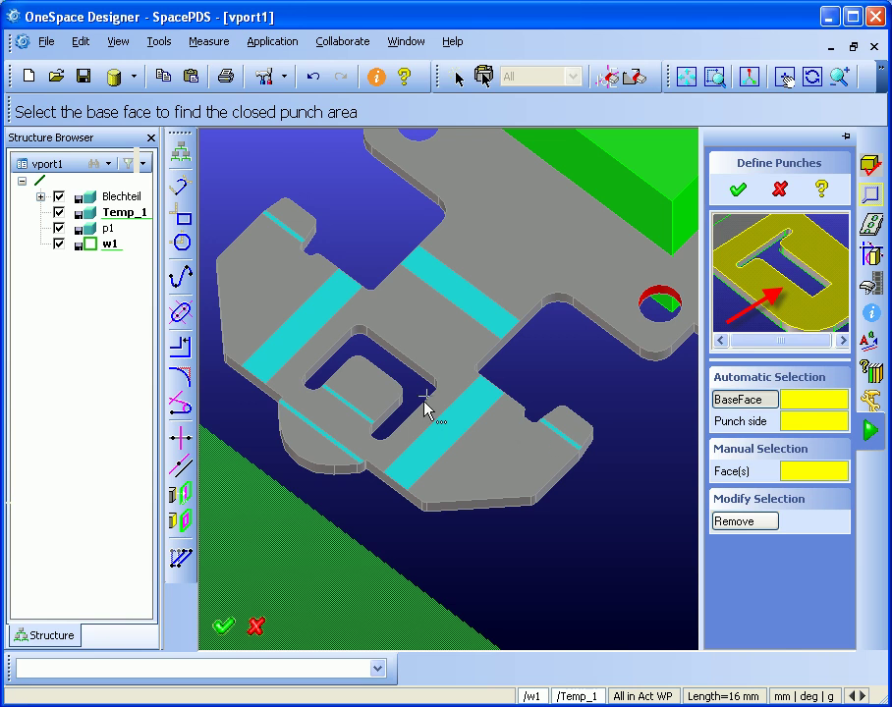
click(439, 332)
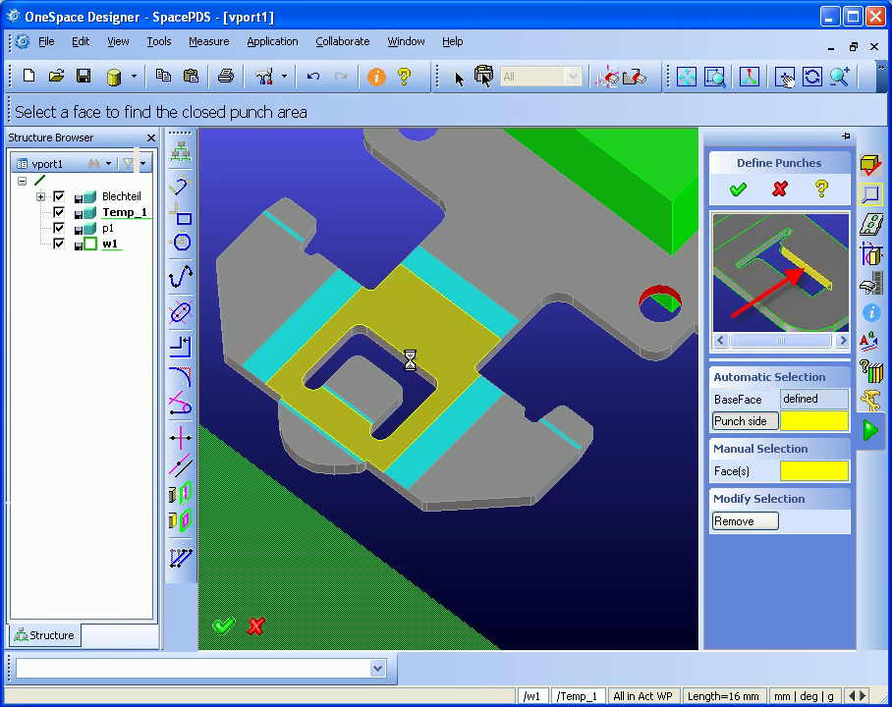
scroll(488, 374, down, 3)
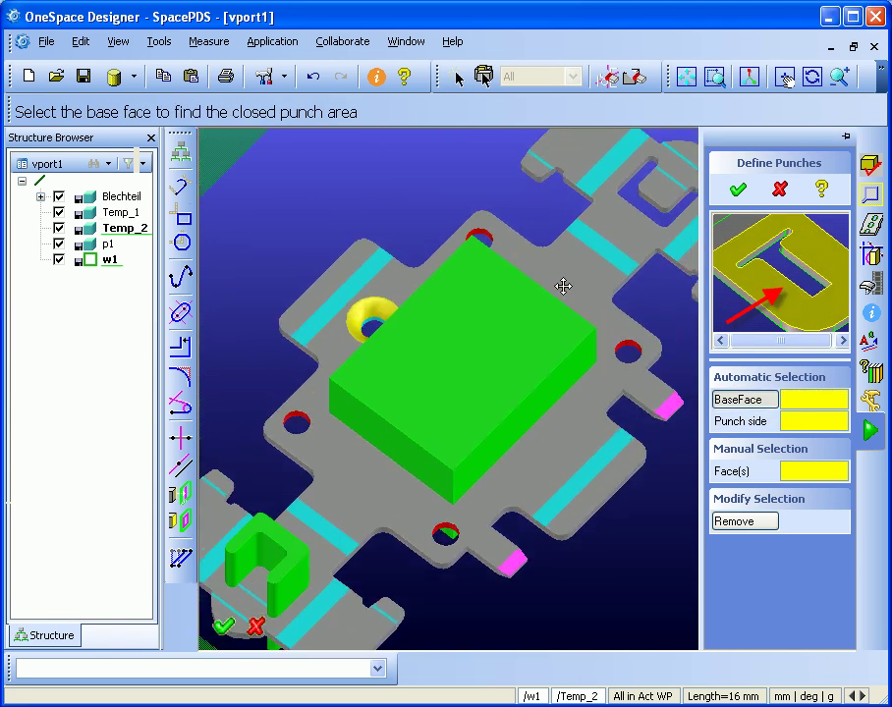
Define a punch for the U-shaped slot at the opposite end, using the small inner tab face as base face, and accept the punch definitions.
middle_drag(563, 286, 522, 354)
scroll(583, 385, up, 3)
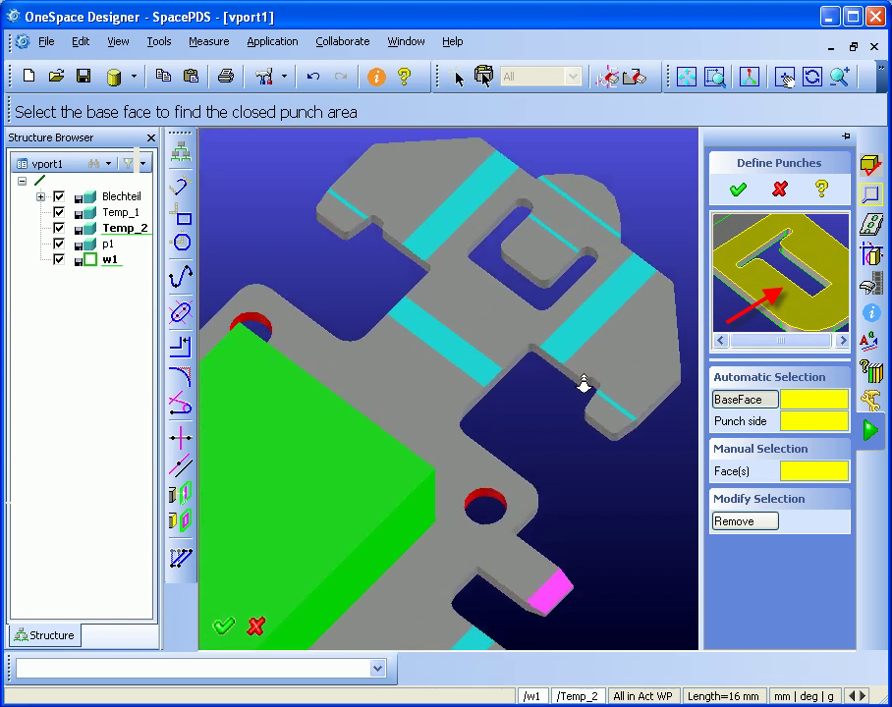
click(535, 269)
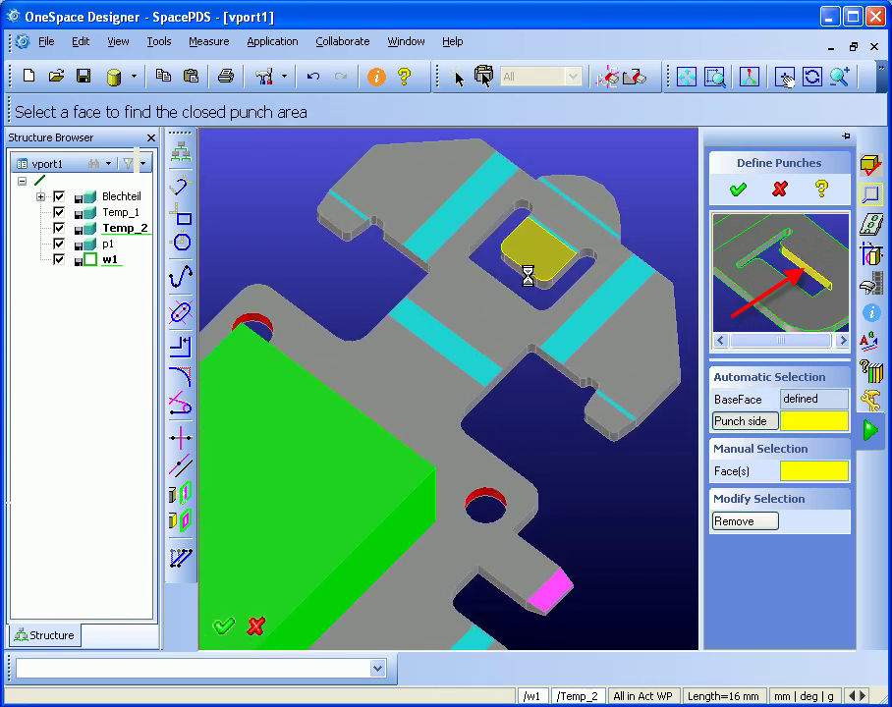
scroll(569, 362, down, 3)
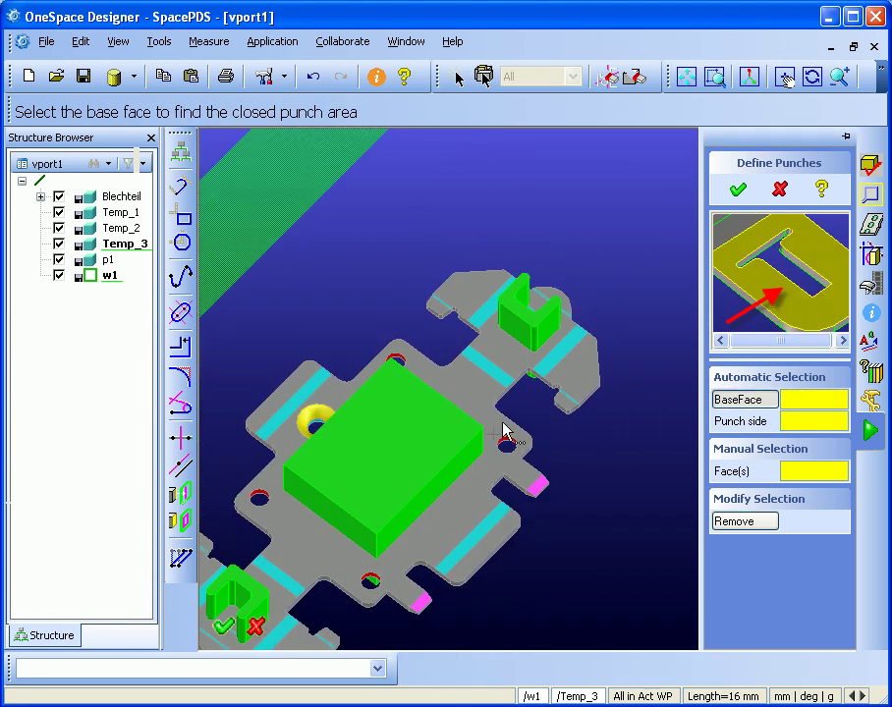
middle_drag(503, 432, 570, 325)
middle_drag(566, 409, 512, 387)
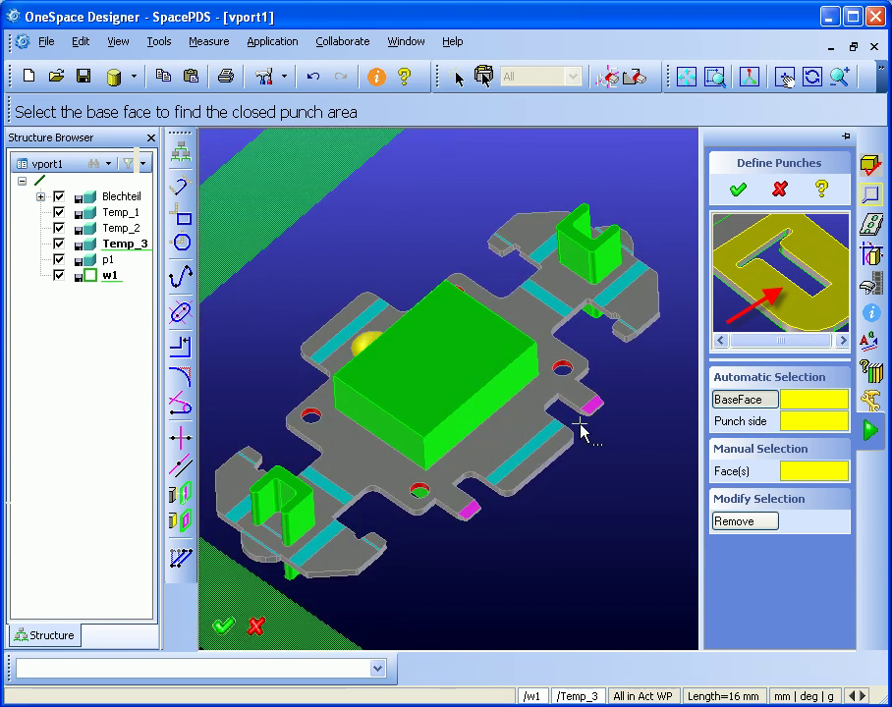
click(741, 194)
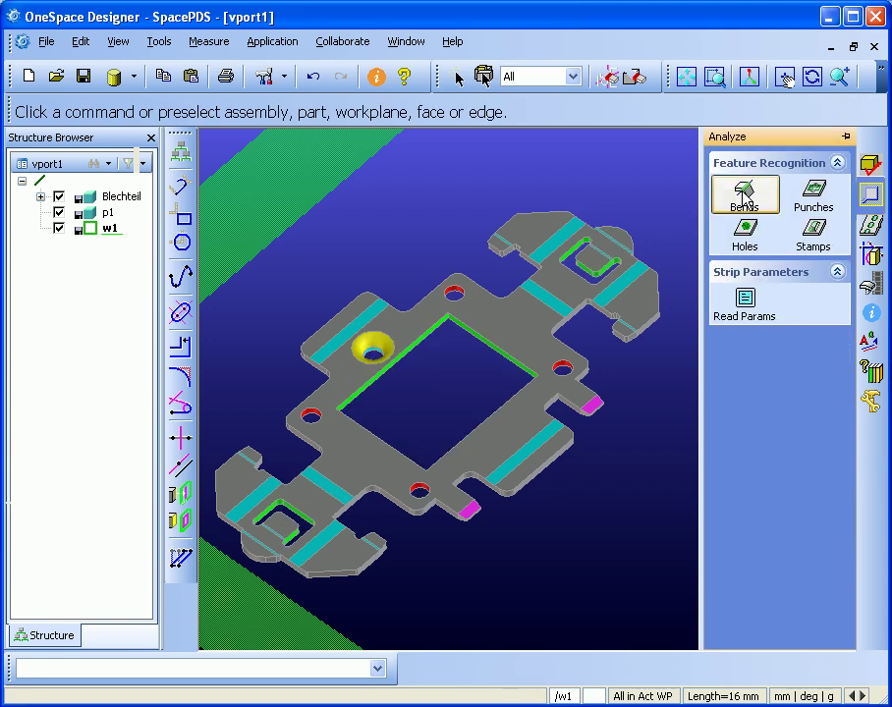
Define a circular stamp on the main flat face, centred on the yellow countersink's rim with its border just outside the rim, and accept it.
click(815, 238)
scroll(530, 366, up, 6)
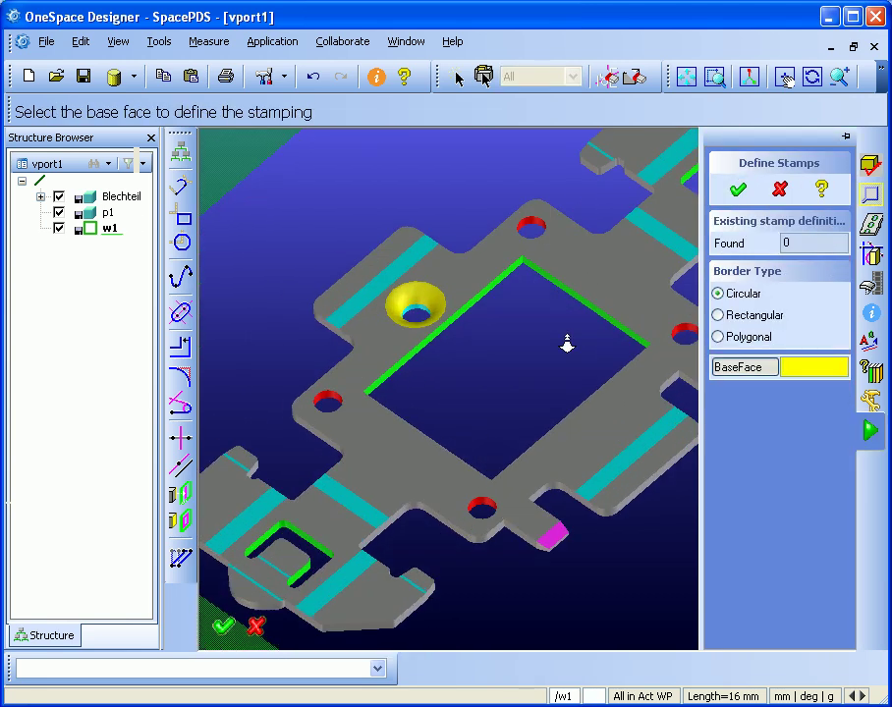
scroll(553, 471, down, 3)
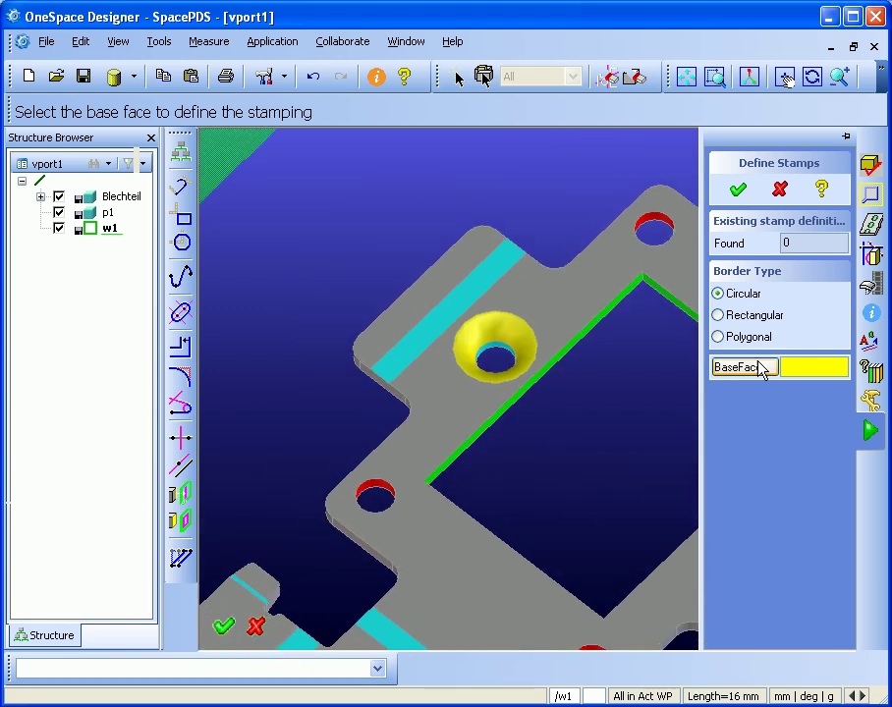
click(564, 307)
scroll(593, 403, up, 5)
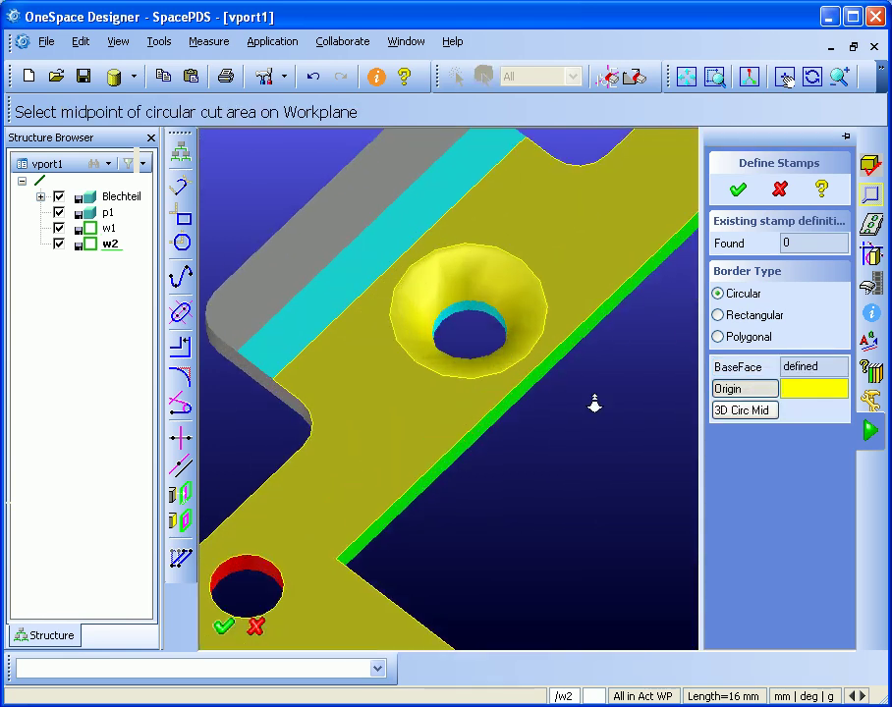
click(741, 410)
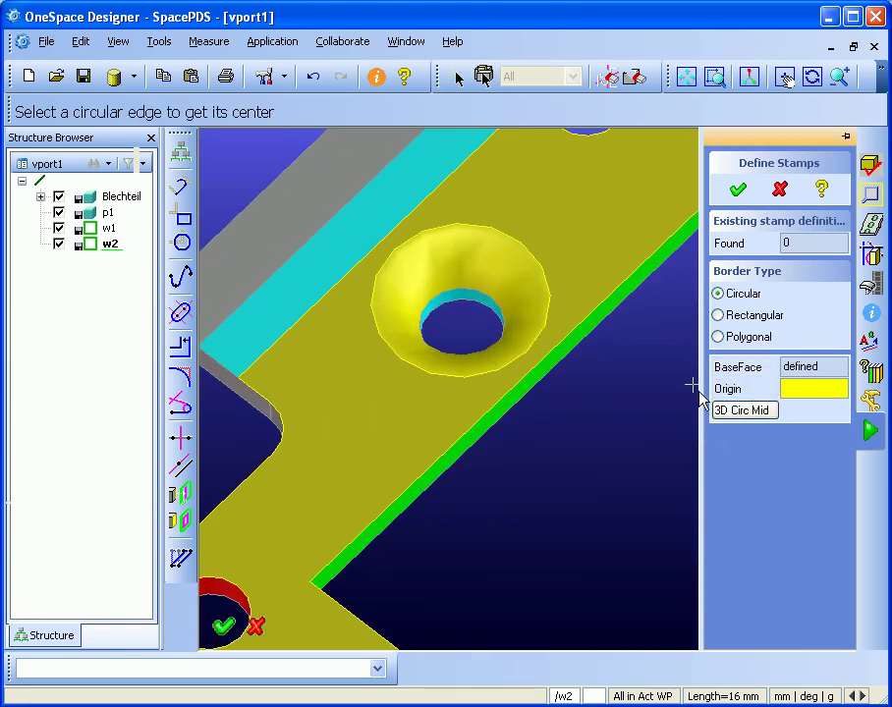
click(551, 286)
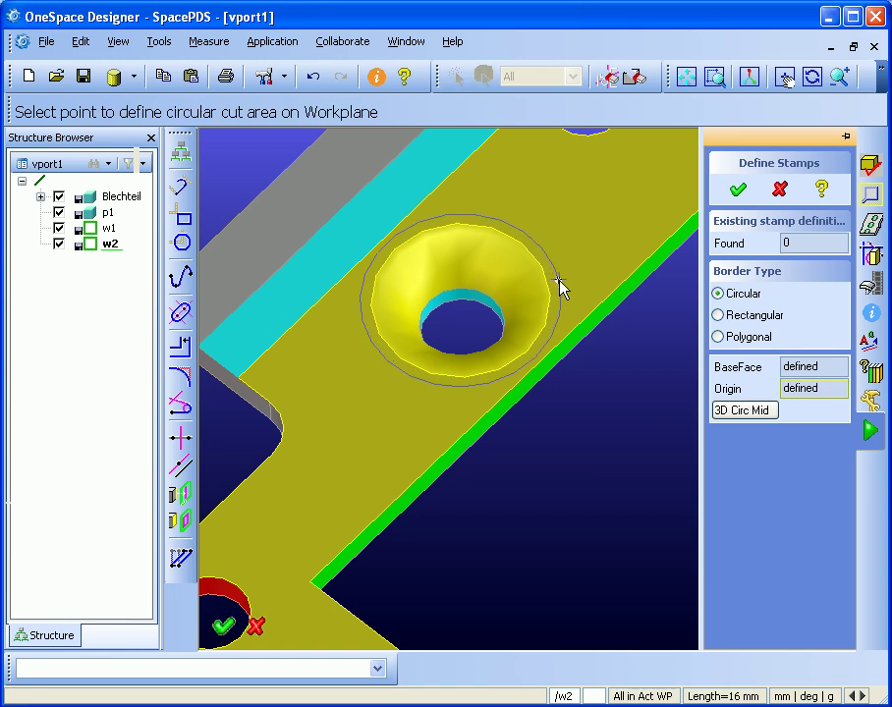
click(561, 287)
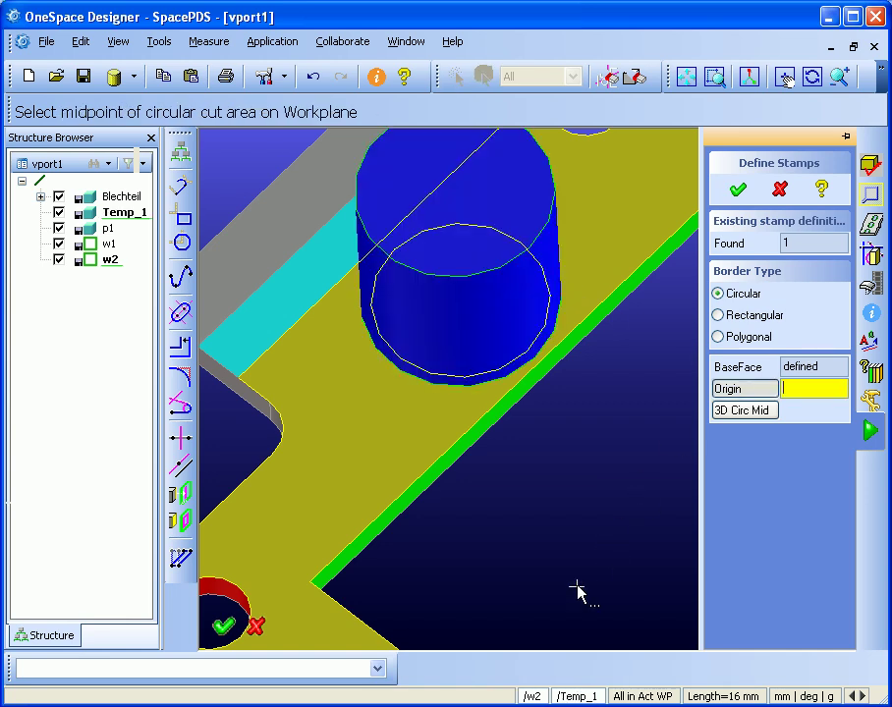
scroll(515, 339, down, 5)
click(738, 191)
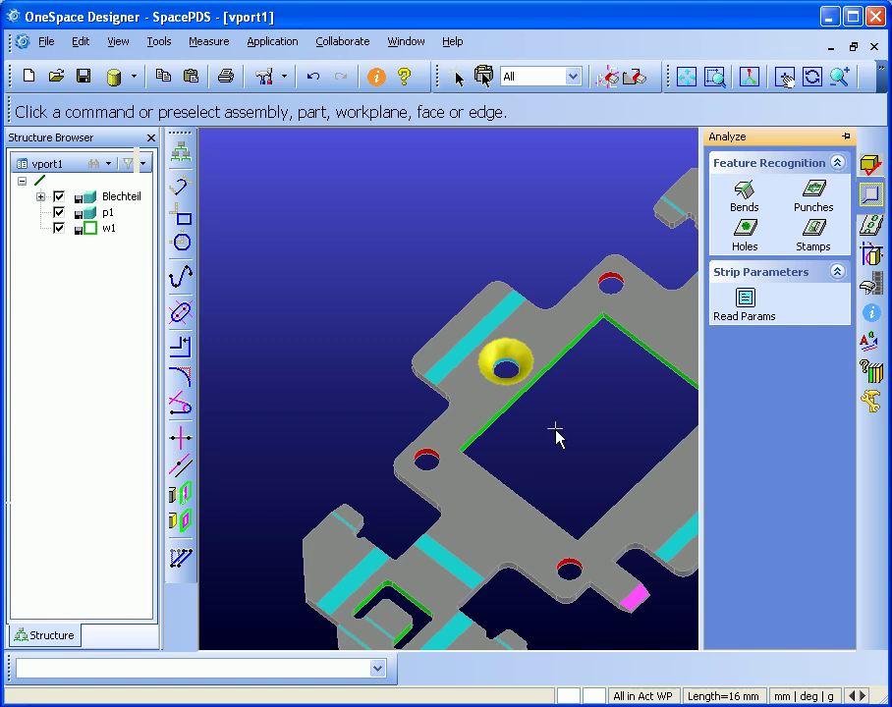
Start nesting the flattened part in the strip layout and set the feed to 30.
scroll(518, 419, down, 5)
mouse_move(521, 361)
middle_down()
mouse_move(518, 312)
mouse_move(536, 352)
middle_up()
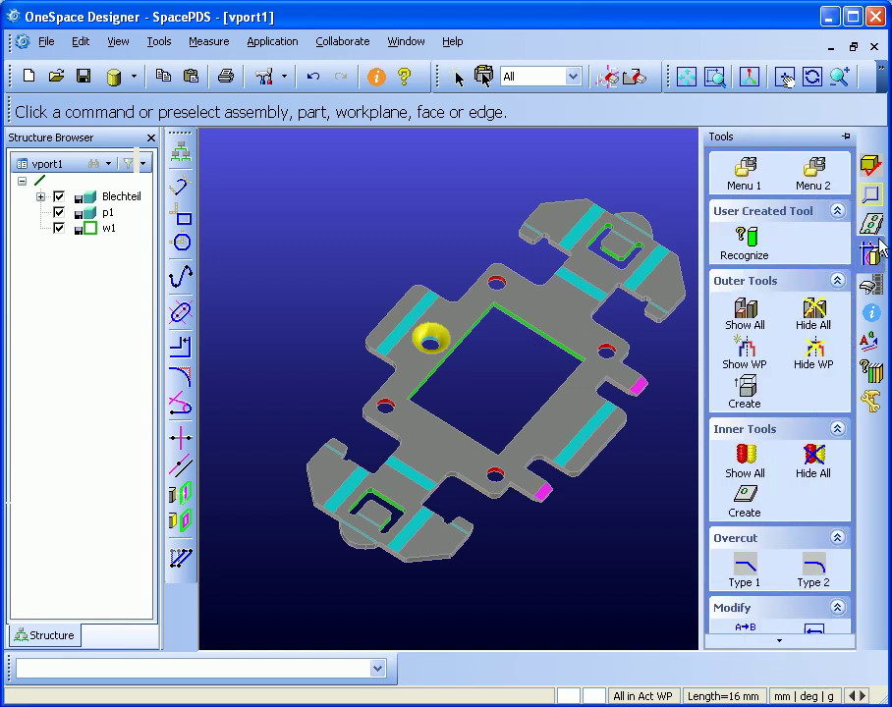
mouse_move(874, 233)
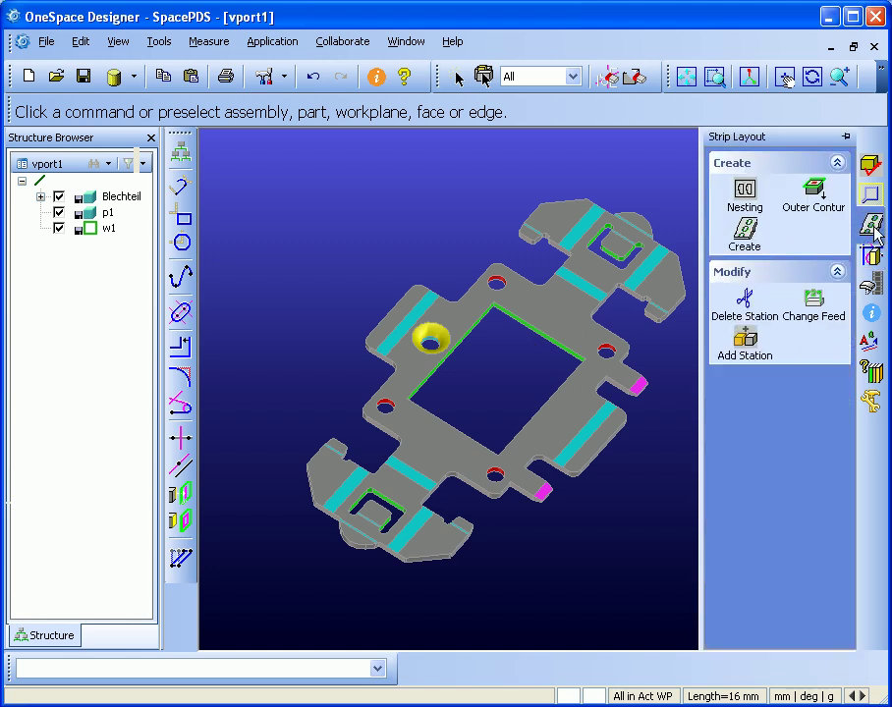
click(750, 195)
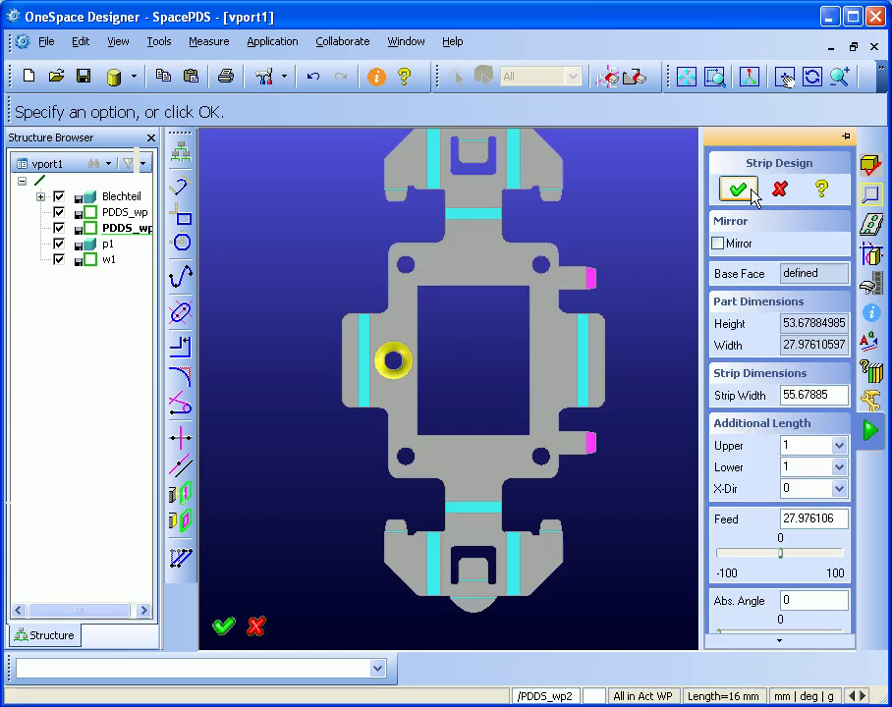
click(685, 79)
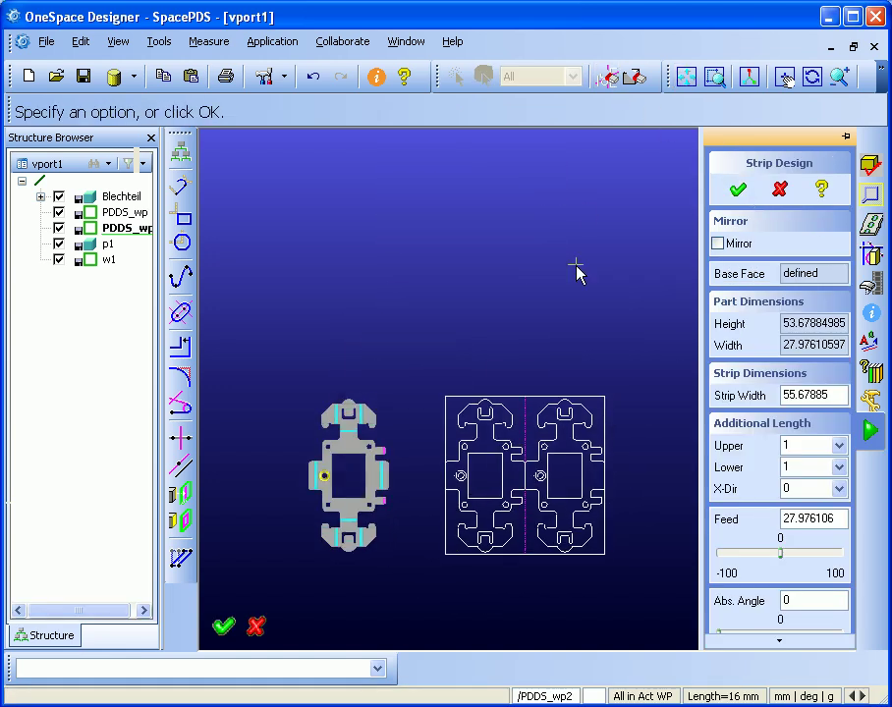
scroll(570, 339, up, 3)
scroll(559, 432, down, 2)
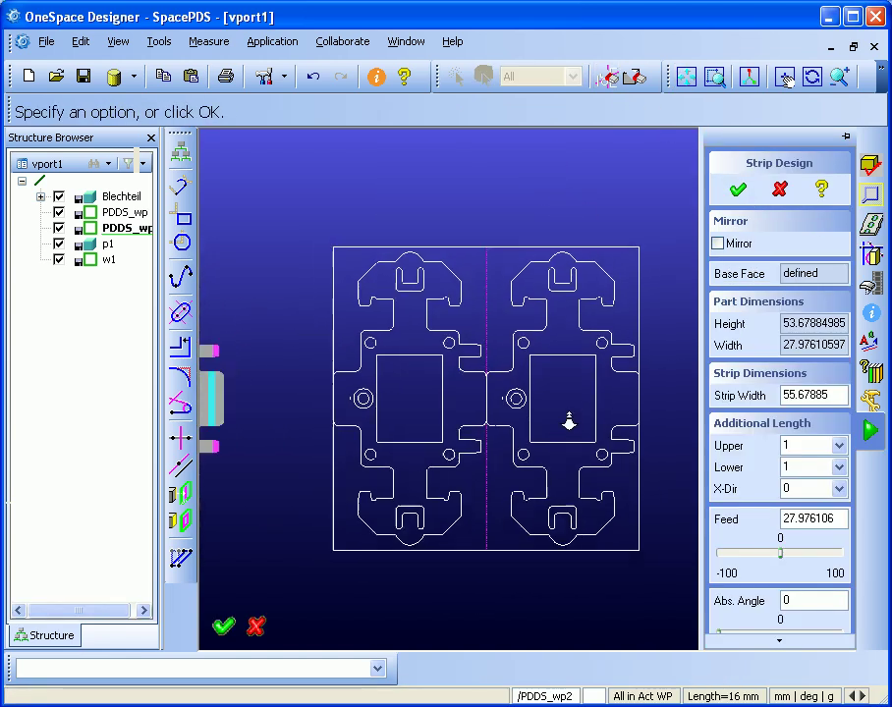
scroll(571, 326, up, 1)
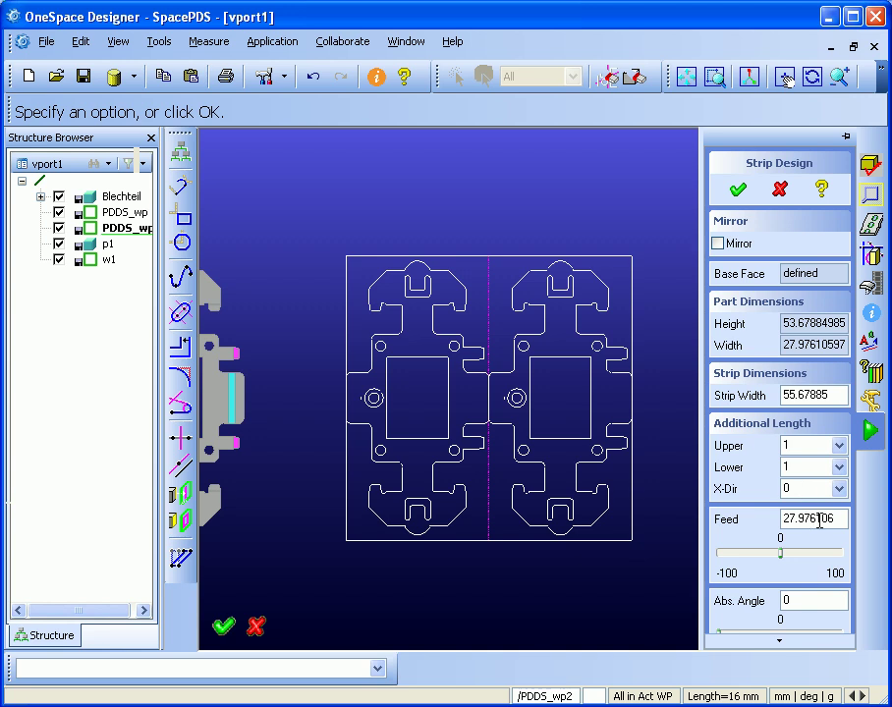
click(842, 518)
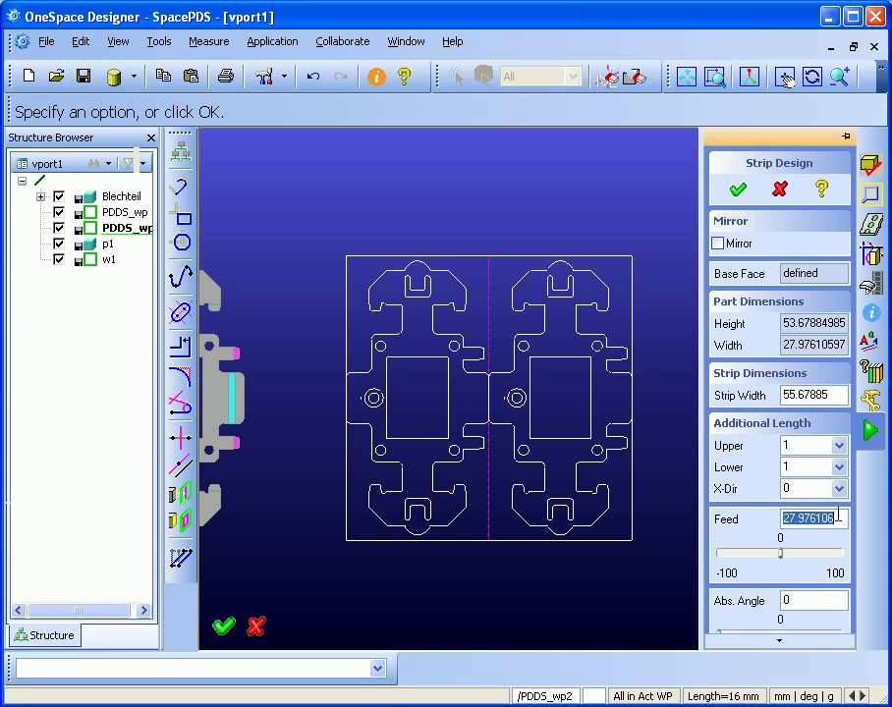
text(30)
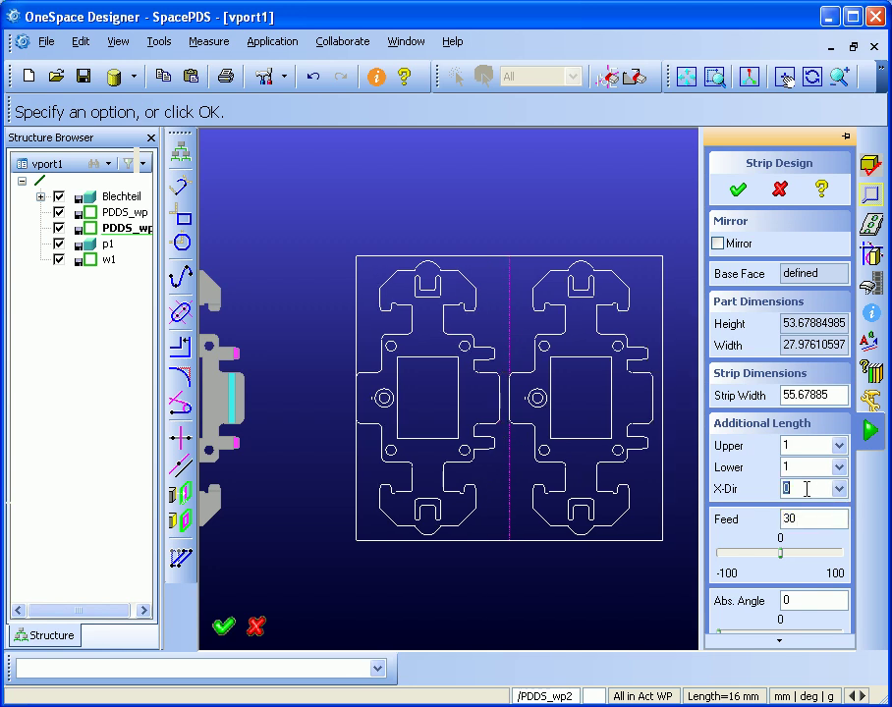
Set the additional X-direction length to 1 and the strip width to 57, and accept the strip design.
text(1)
key(Return)
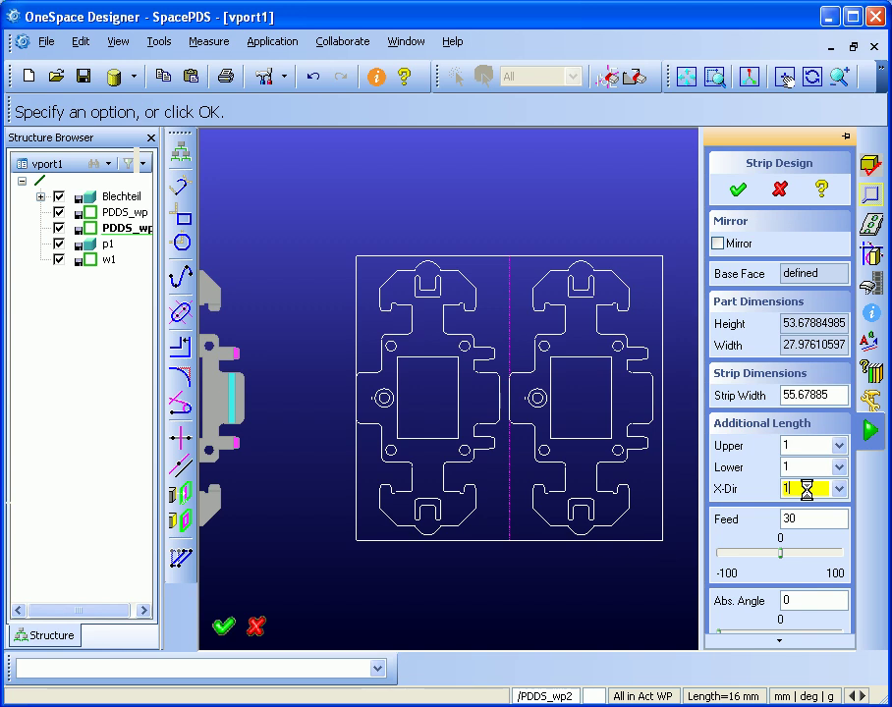
scroll(607, 408, up, 2)
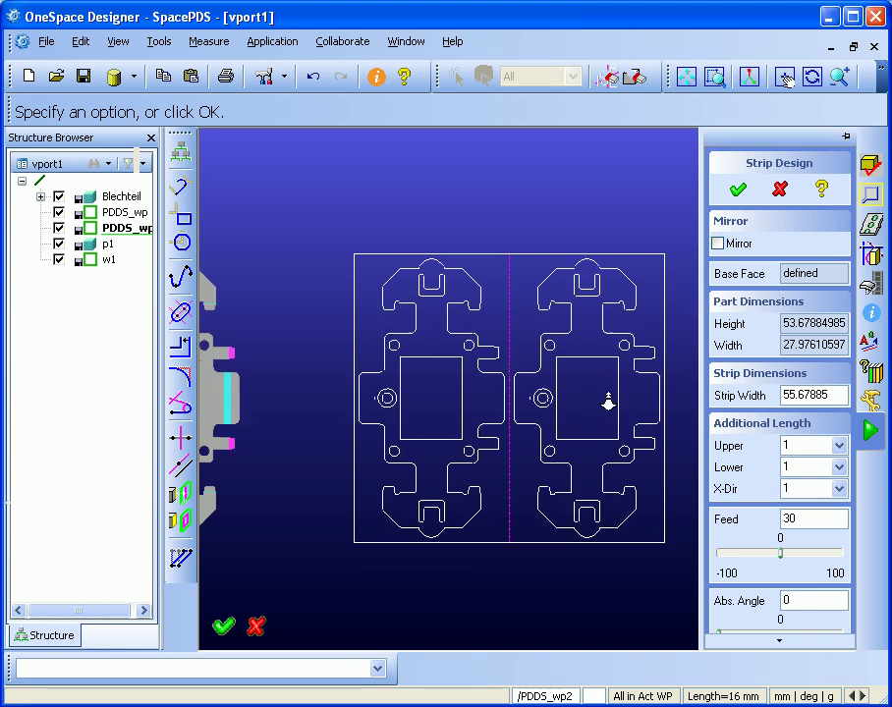
double_click(828, 393)
text(57)
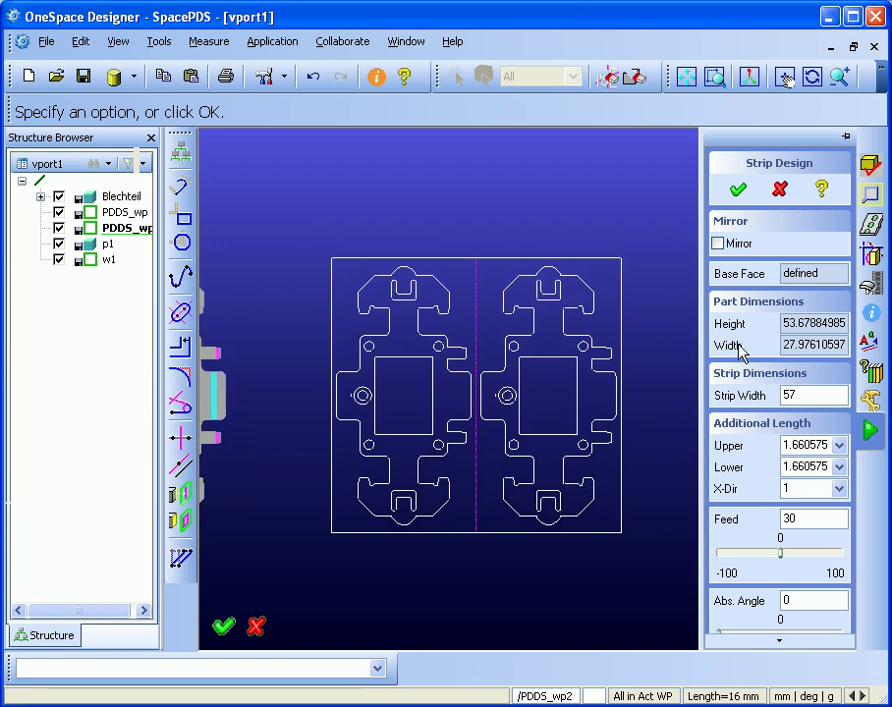
click(737, 190)
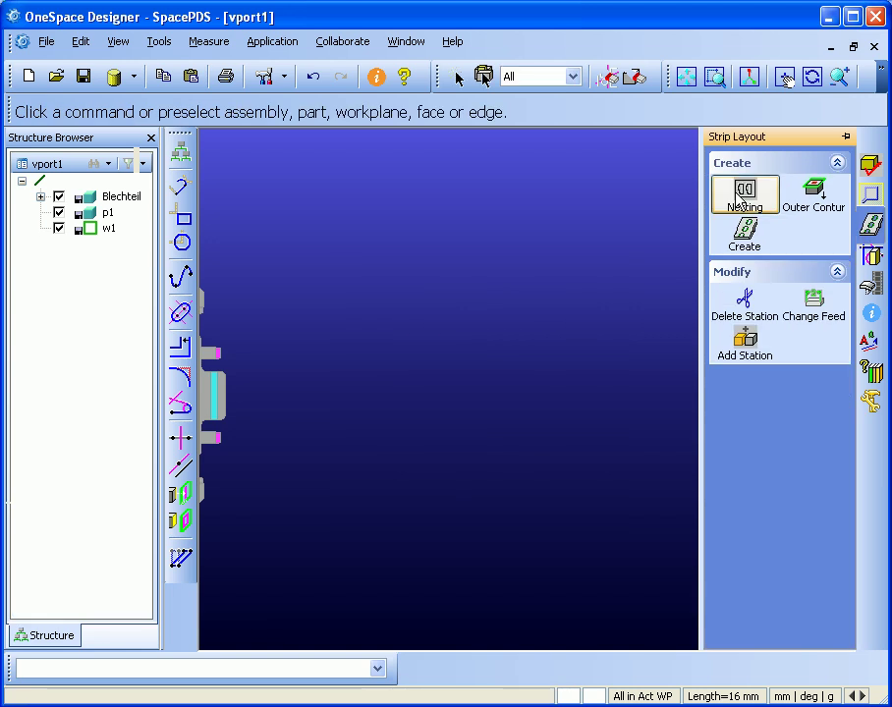
Create the outer contour of the flattened part and accept it.
middle_drag(510, 367, 798, 370)
mouse_move(872, 228)
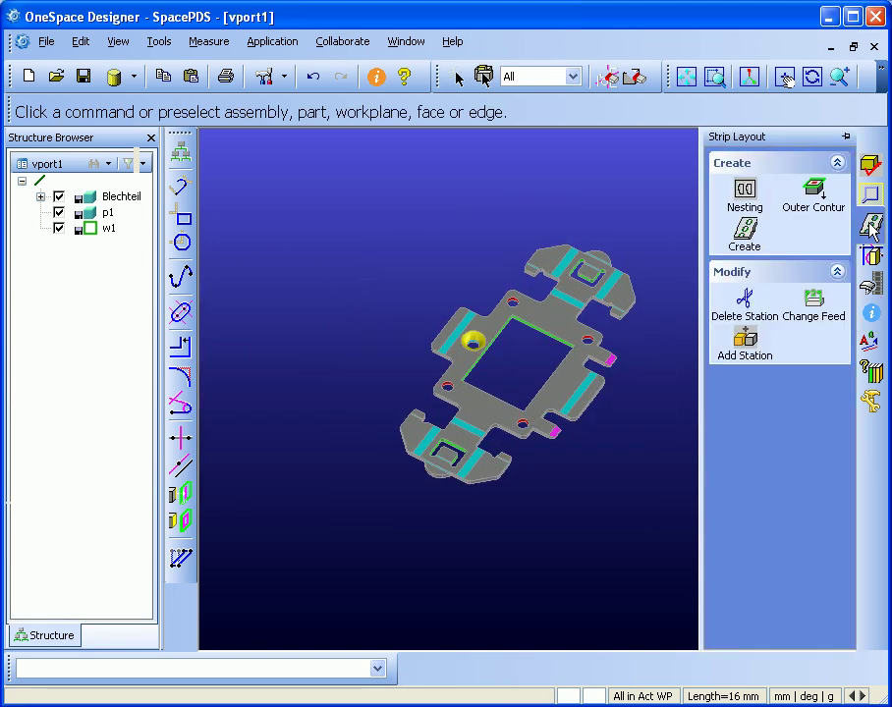
click(820, 193)
click(738, 189)
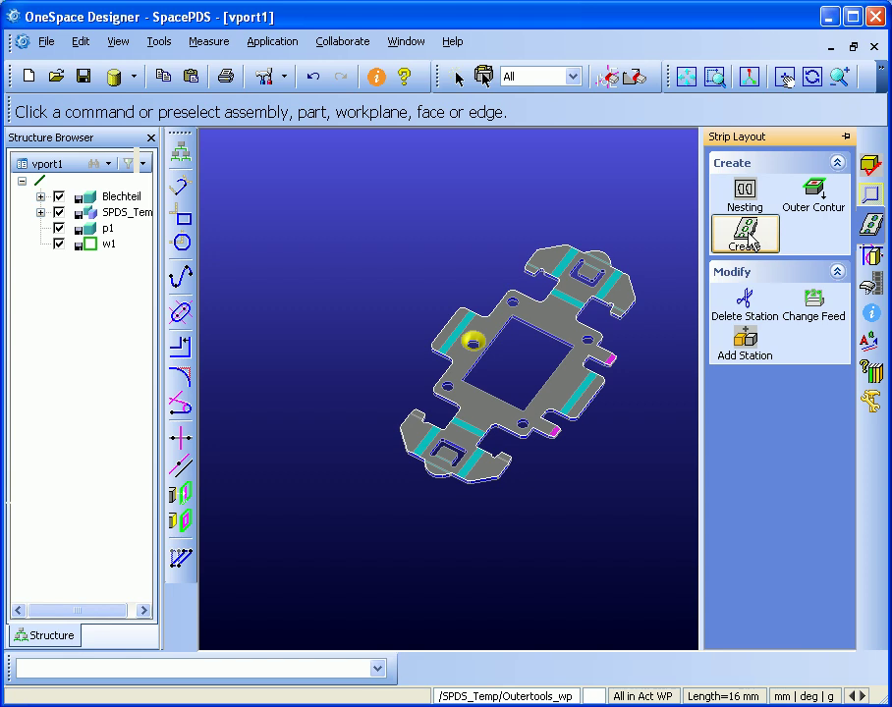
Create the strip layout with 12 stations and bending starting at station 7.
click(746, 236)
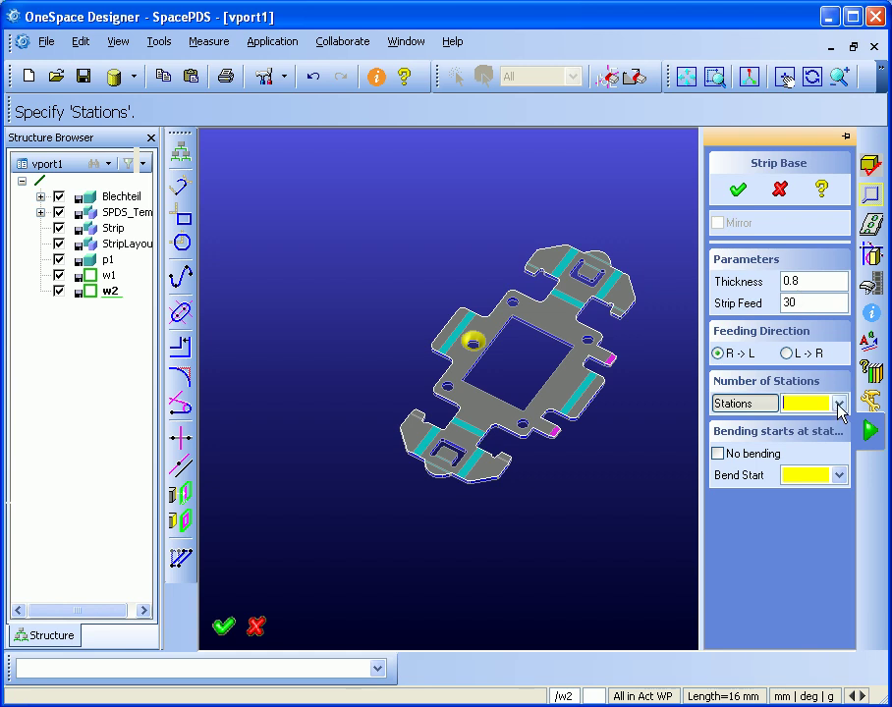
click(838, 404)
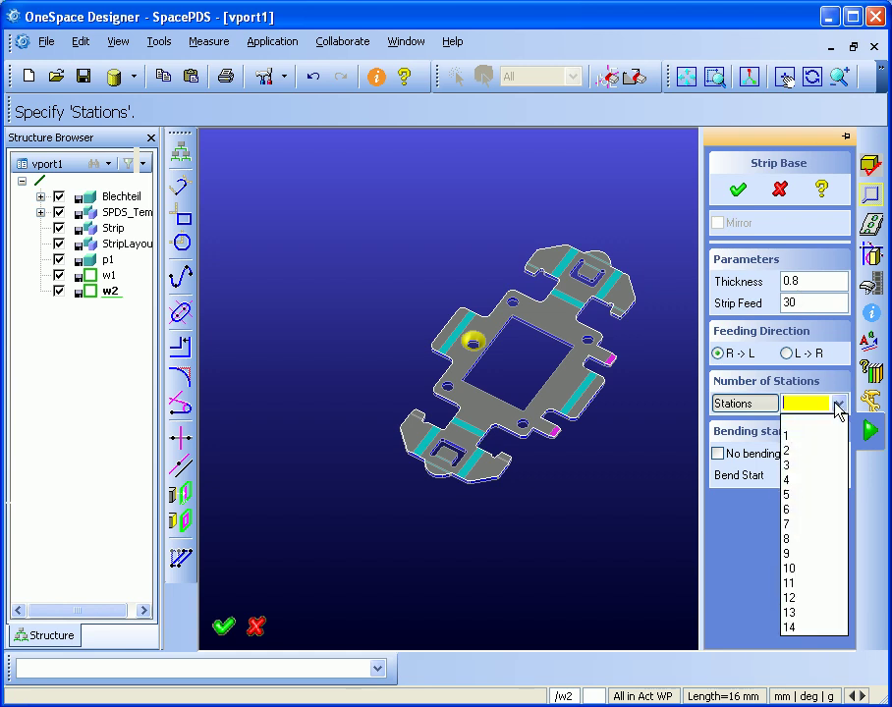
click(810, 598)
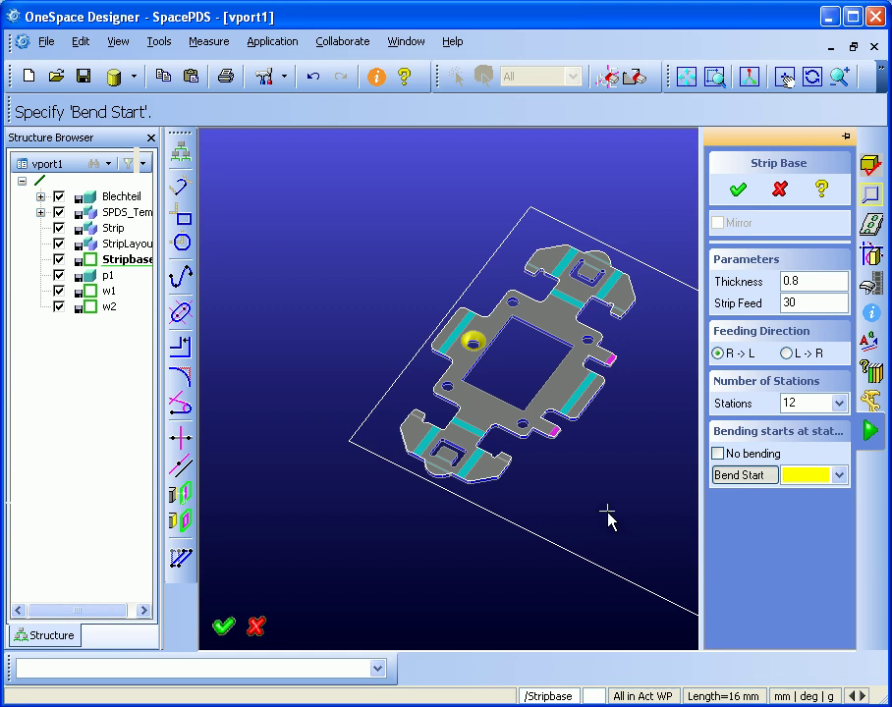
click(840, 476)
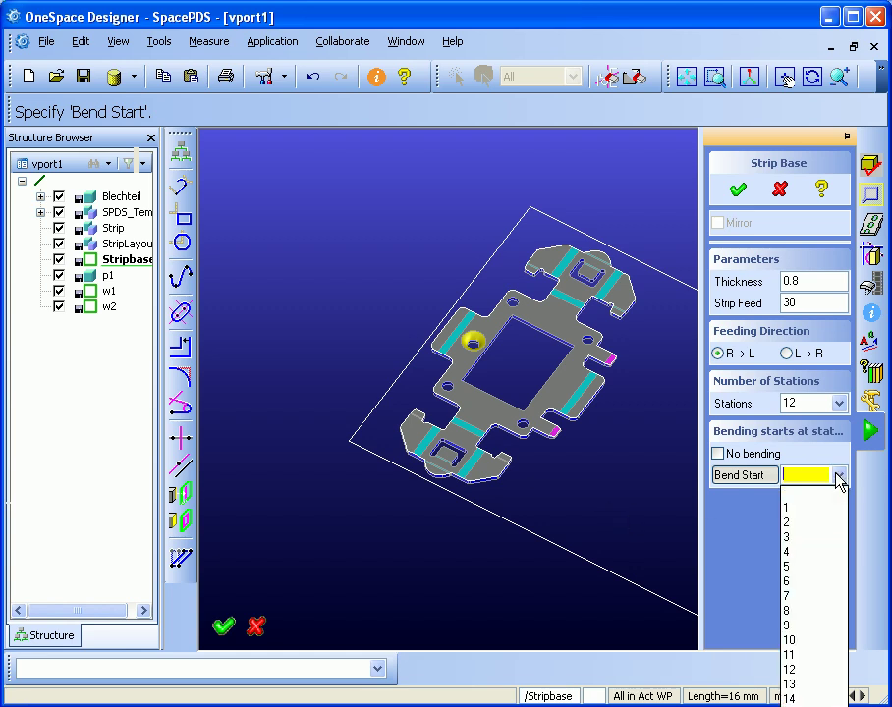
click(814, 601)
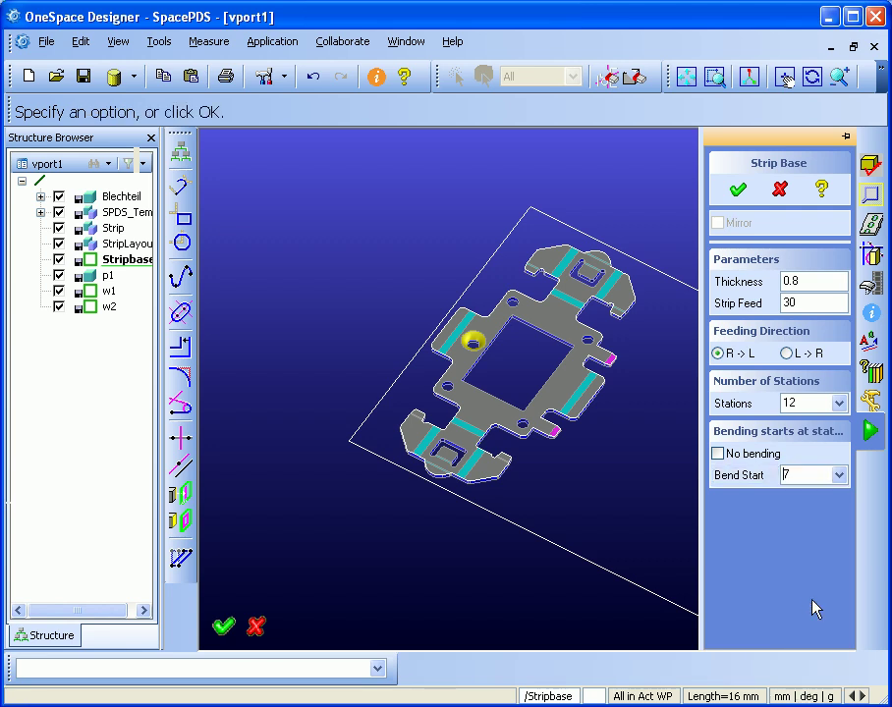
click(739, 190)
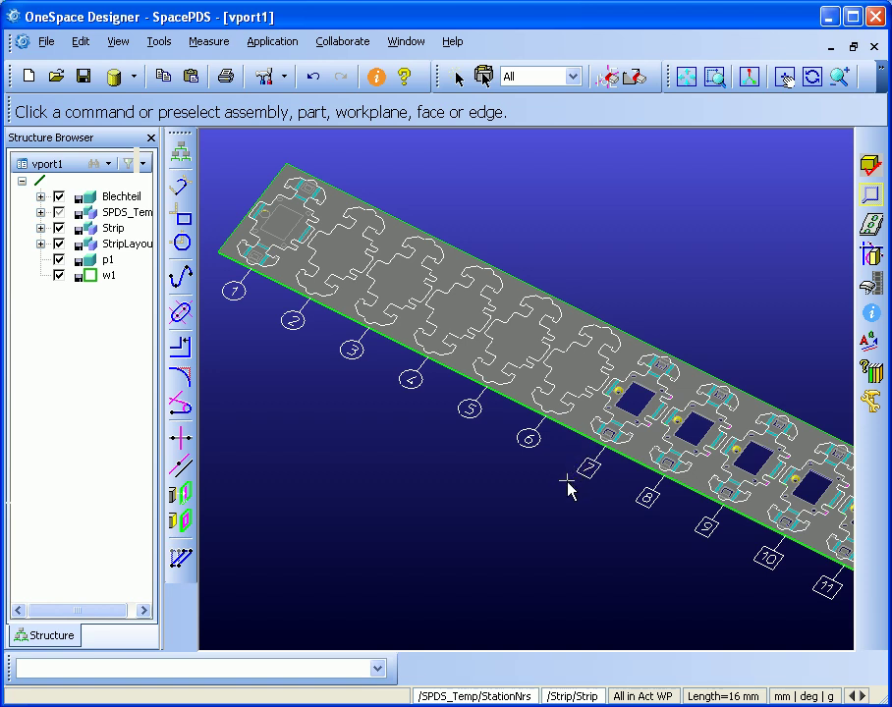
Create the inner stamps for the part's defined holes, punches and stamp at station 1.
middle_drag(554, 513, 609, 448)
scroll(638, 432, up, 2)
scroll(659, 448, up, 2)
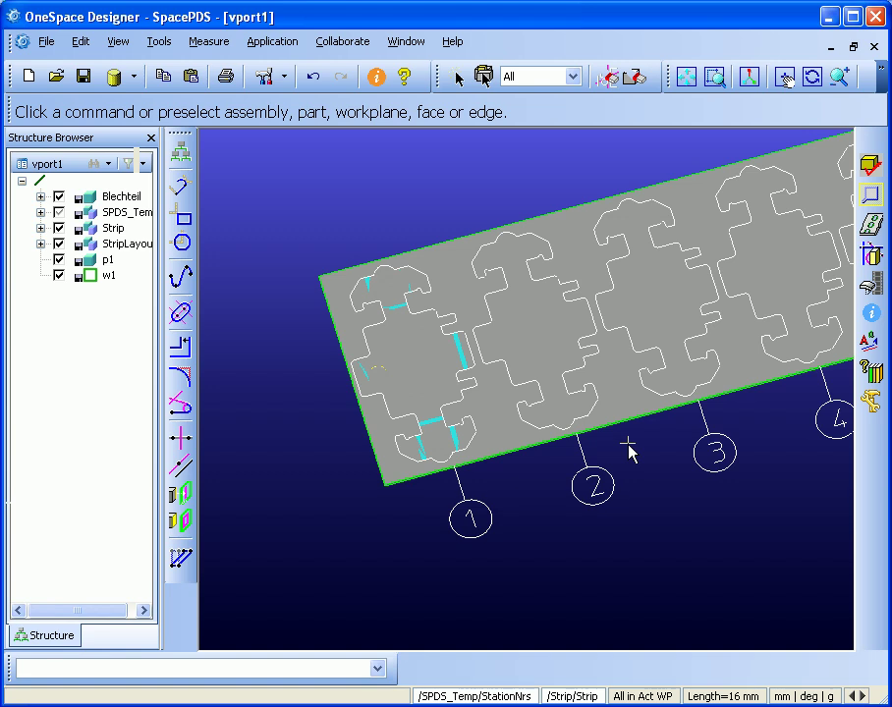
click(870, 255)
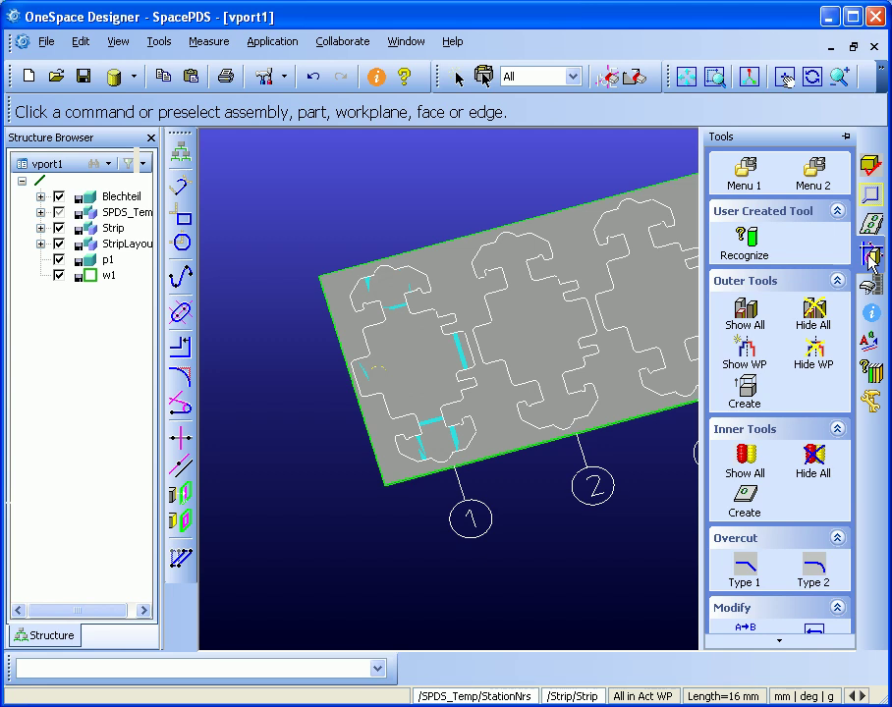
click(744, 503)
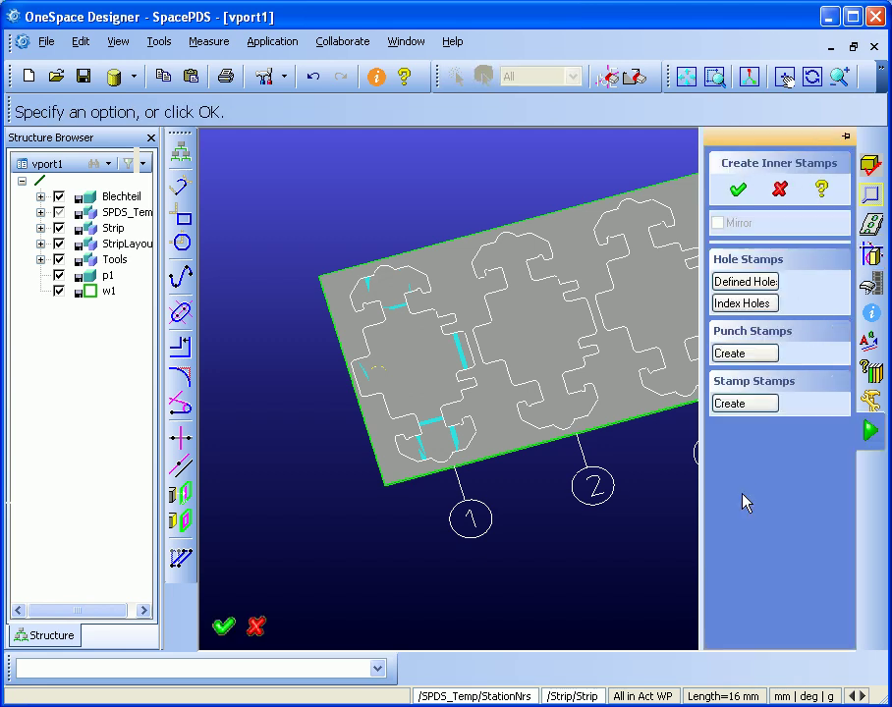
click(744, 283)
middle_drag(519, 419, 537, 487)
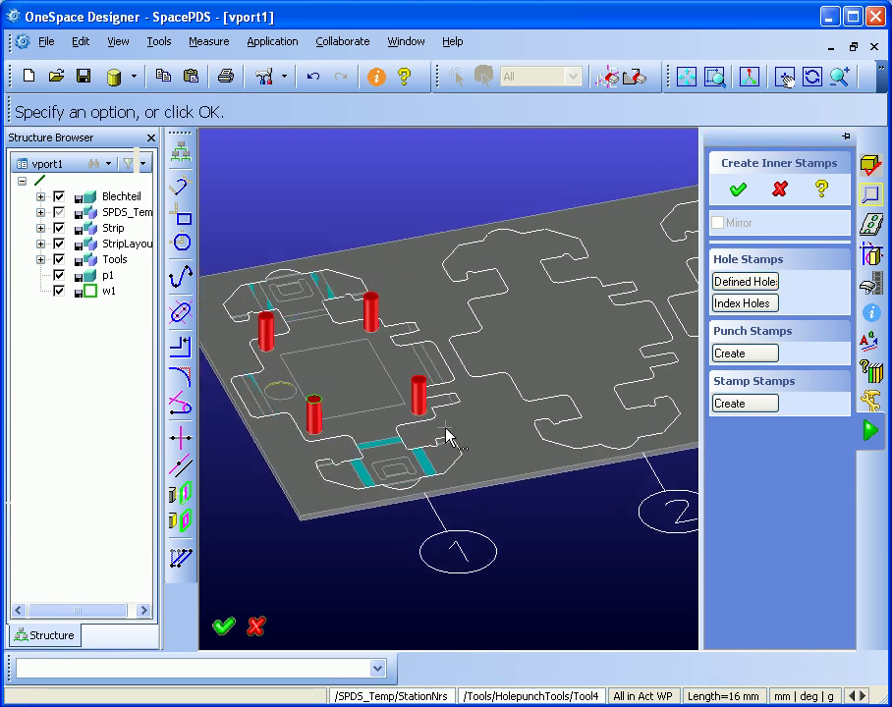
click(744, 354)
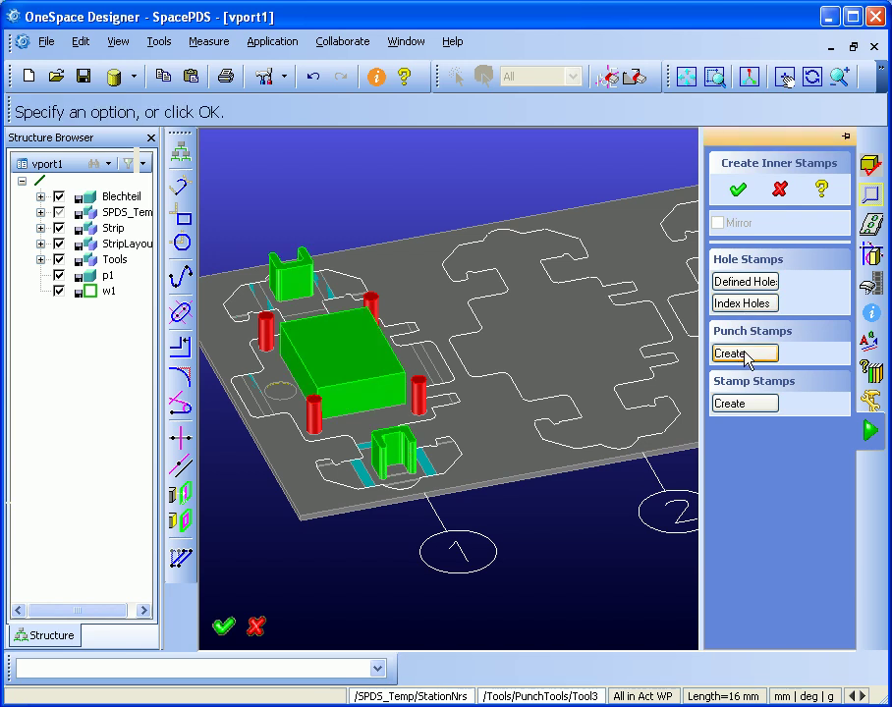
click(757, 404)
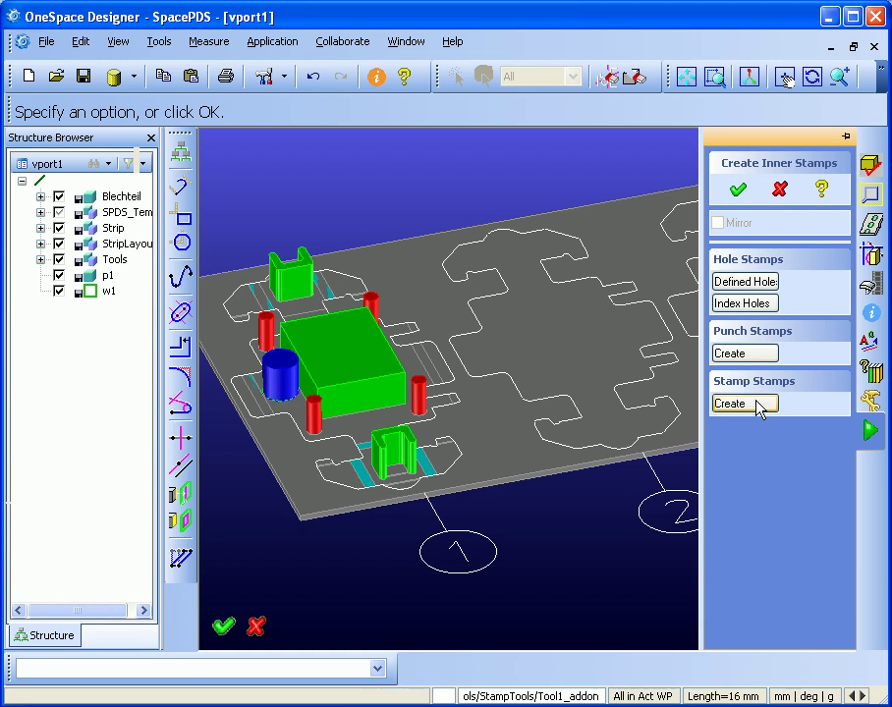
Create the index hole stamps with diameter 4 and Y value 10.
click(744, 303)
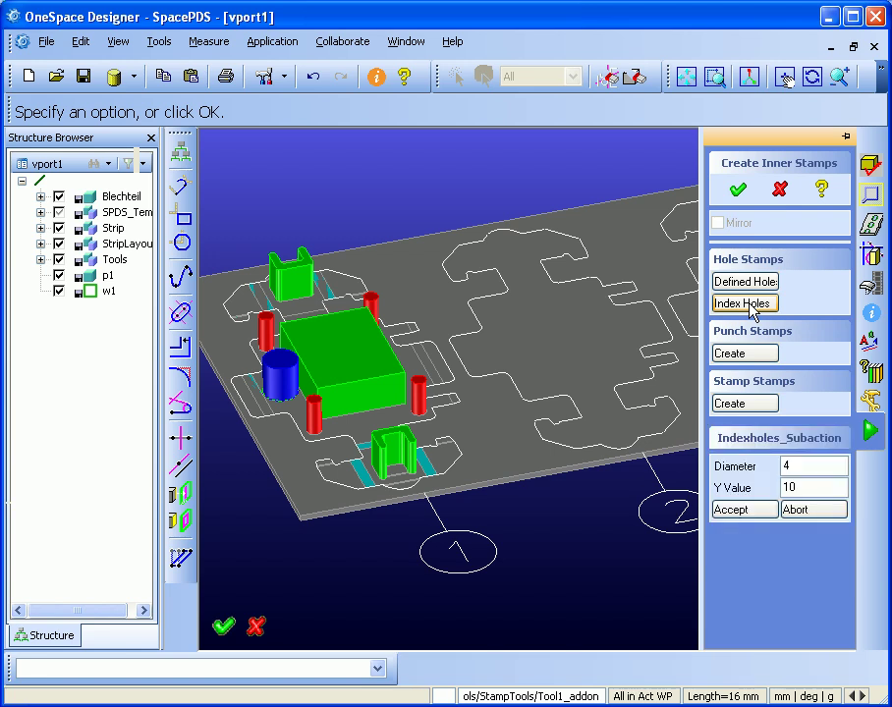
click(749, 511)
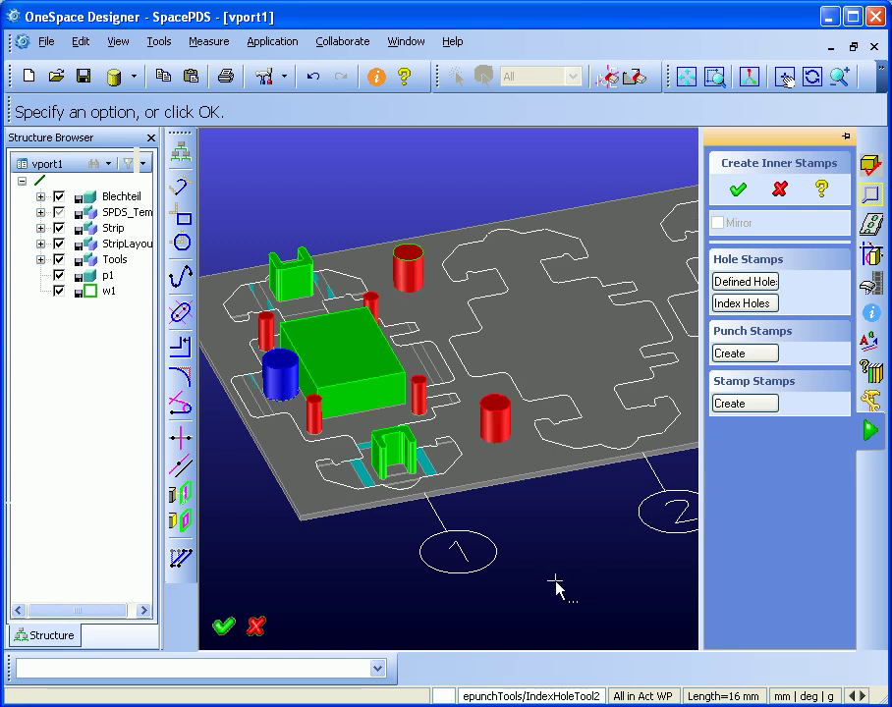
mouse_move(589, 434)
middle_down()
mouse_move(576, 442)
mouse_move(589, 506)
mouse_move(579, 427)
middle_up()
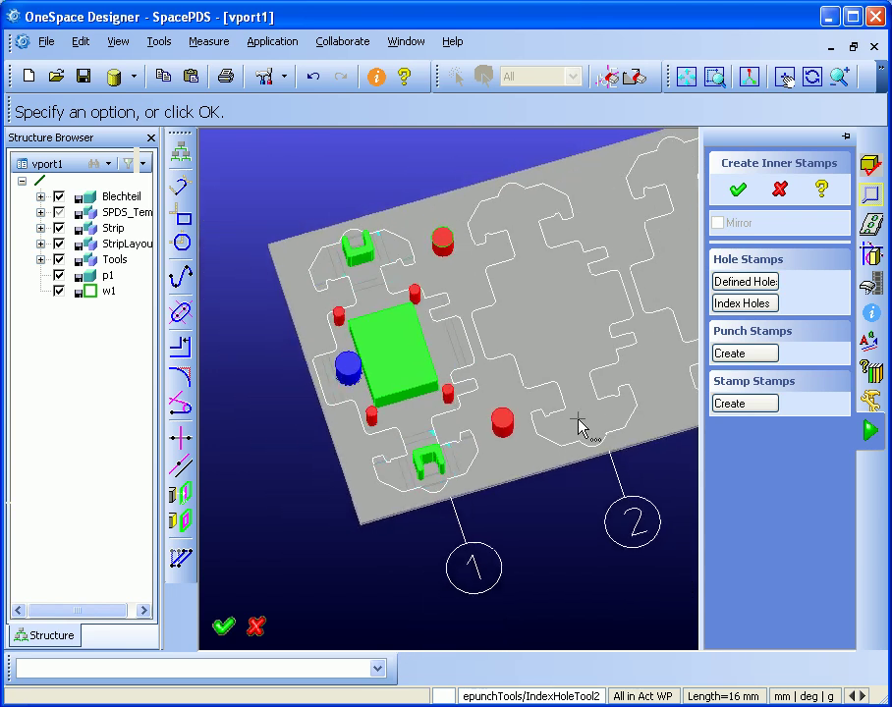
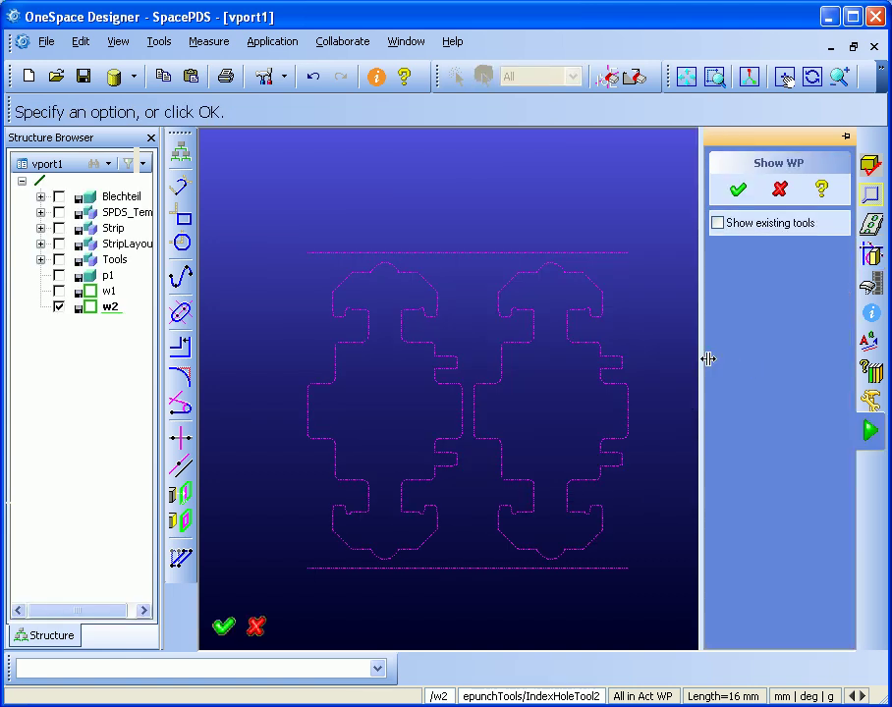
Accept showing the outer-tool workplane and convert the facing upper contour lines between the two part outlines into geometry.
click(738, 191)
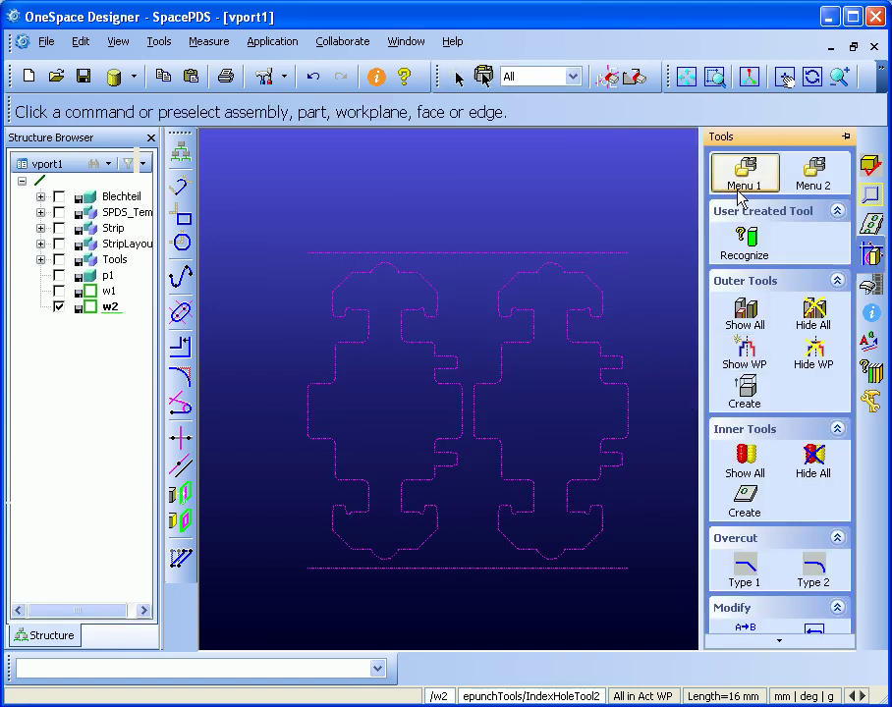
click(808, 185)
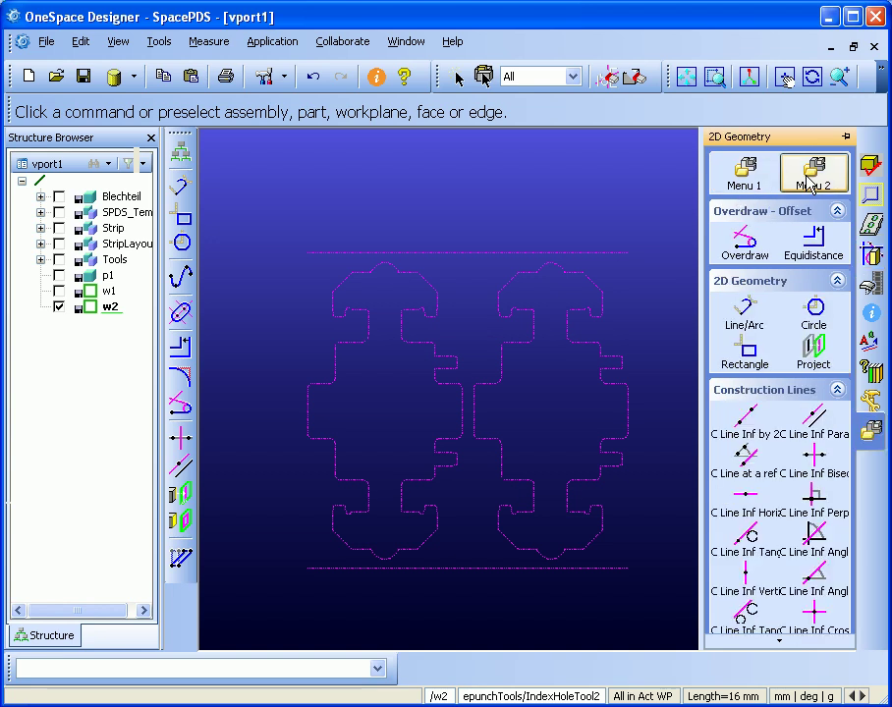
click(814, 350)
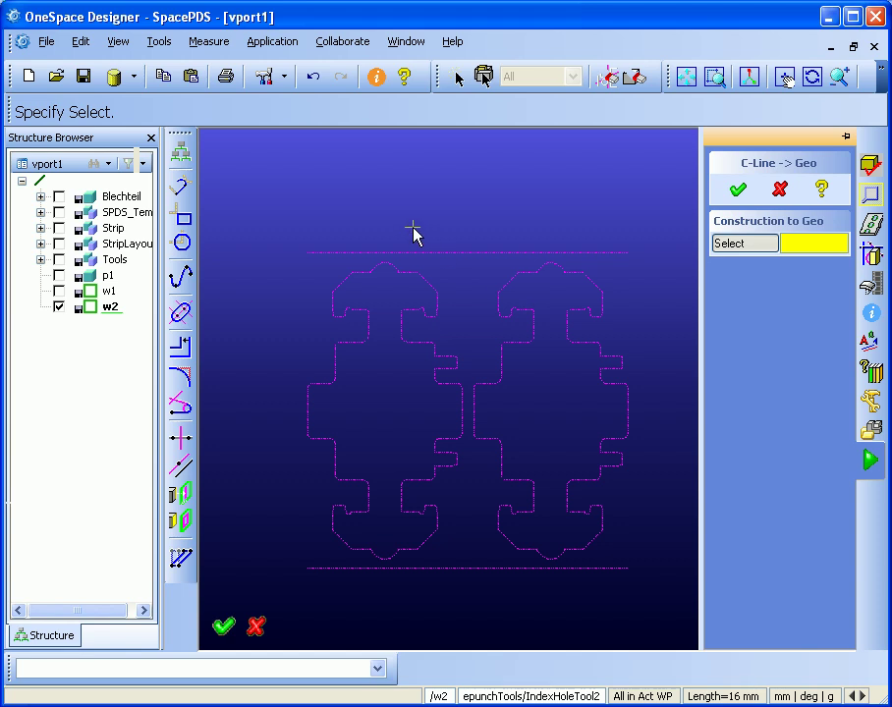
drag(385, 216, 545, 414)
scroll(588, 328, up, 4)
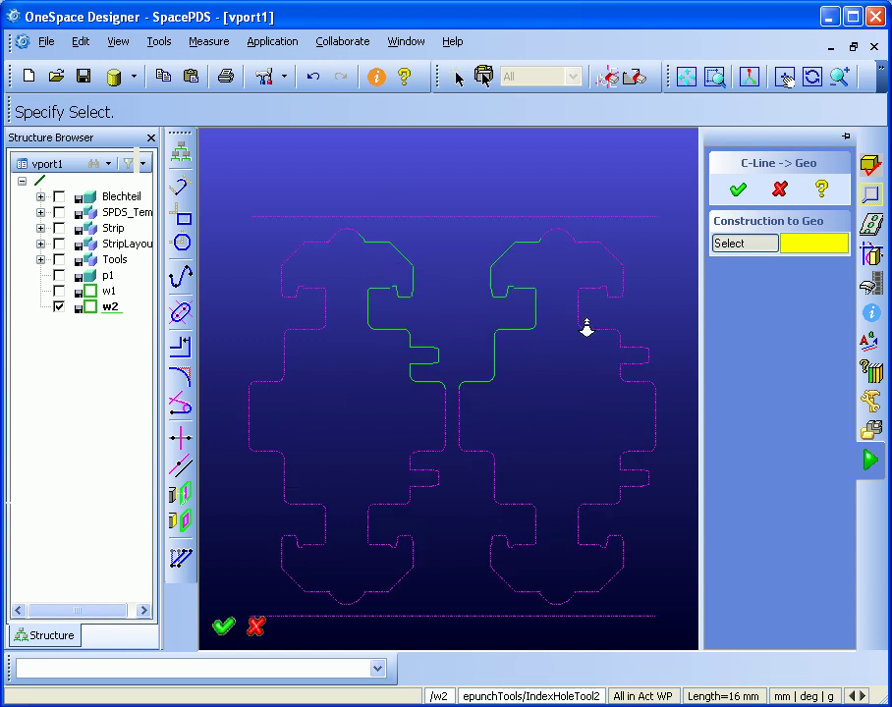
click(739, 192)
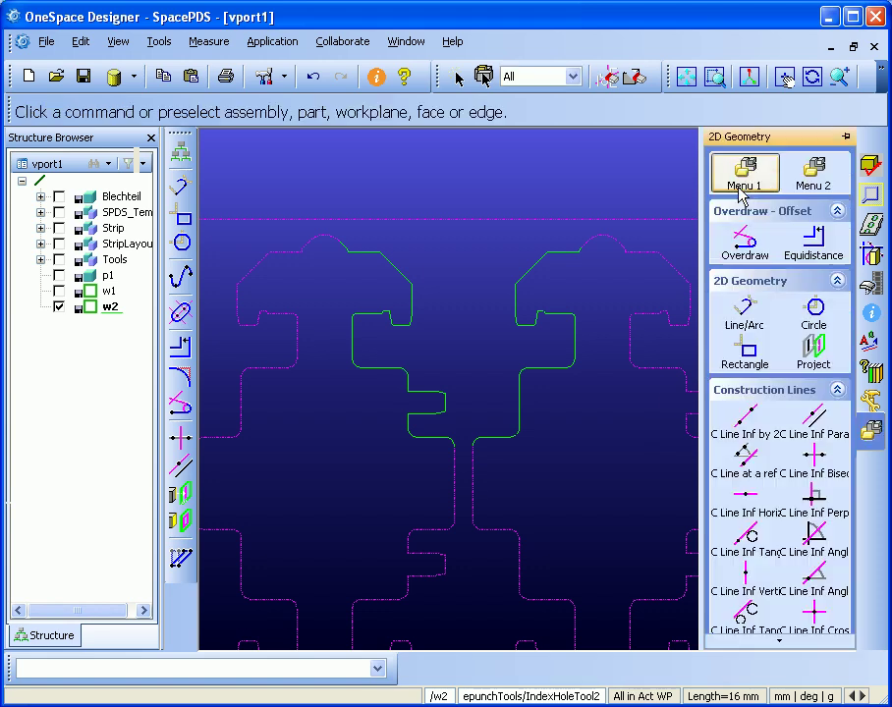
Convert the remaining construction lines up to and including the top arcs of both part outlines into geometry.
click(830, 347)
middle_drag(450, 255, 466, 284)
scroll(465, 283, up, 3)
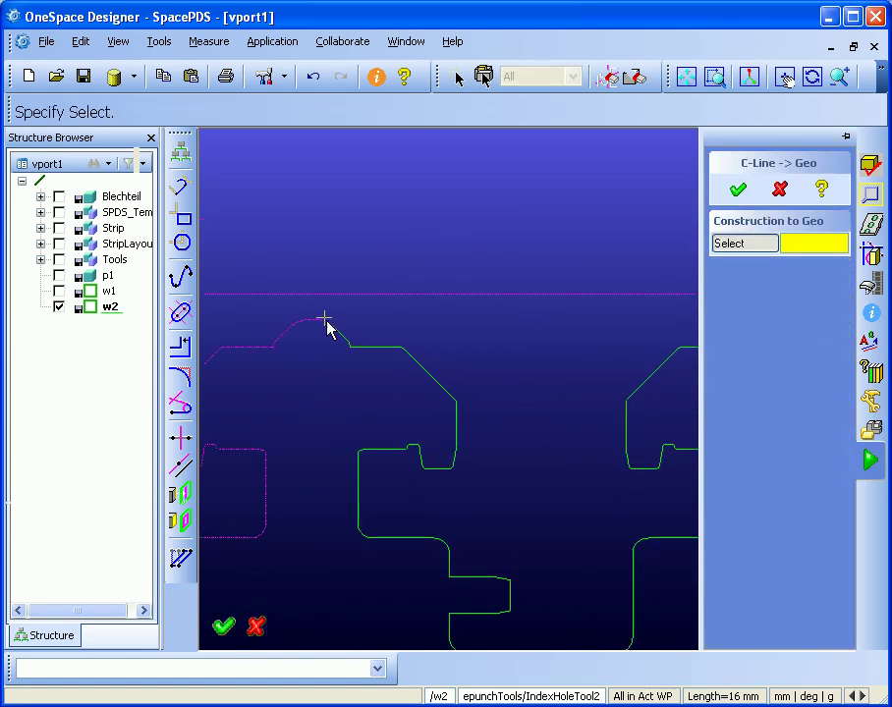
middle_drag(522, 351, 462, 331)
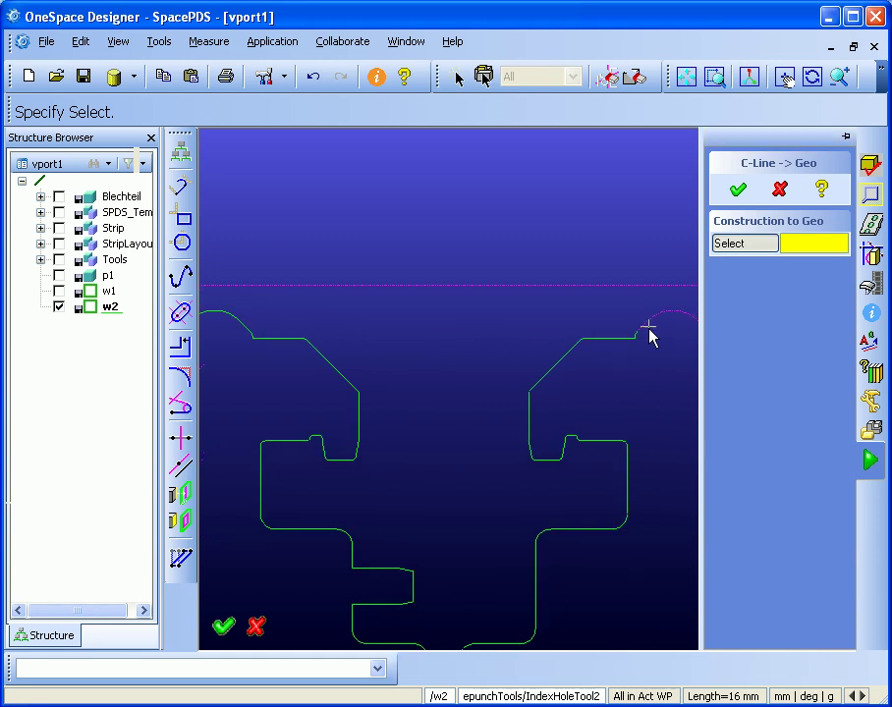
scroll(477, 336, up, 1)
scroll(568, 349, up, 1)
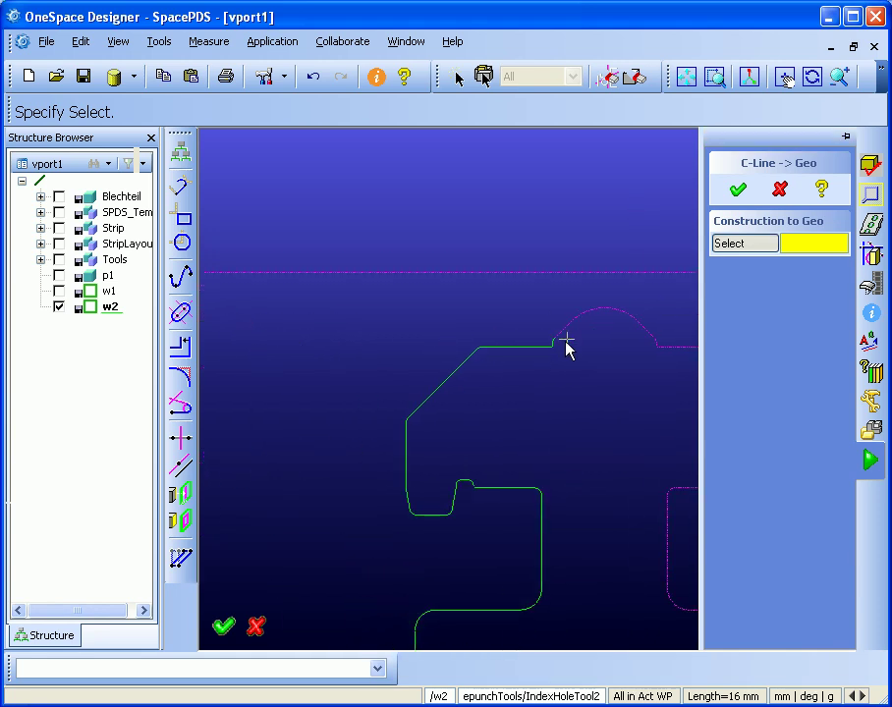
scroll(589, 333, down, 1)
scroll(494, 270, down, 1)
middle_drag(494, 270, 571, 265)
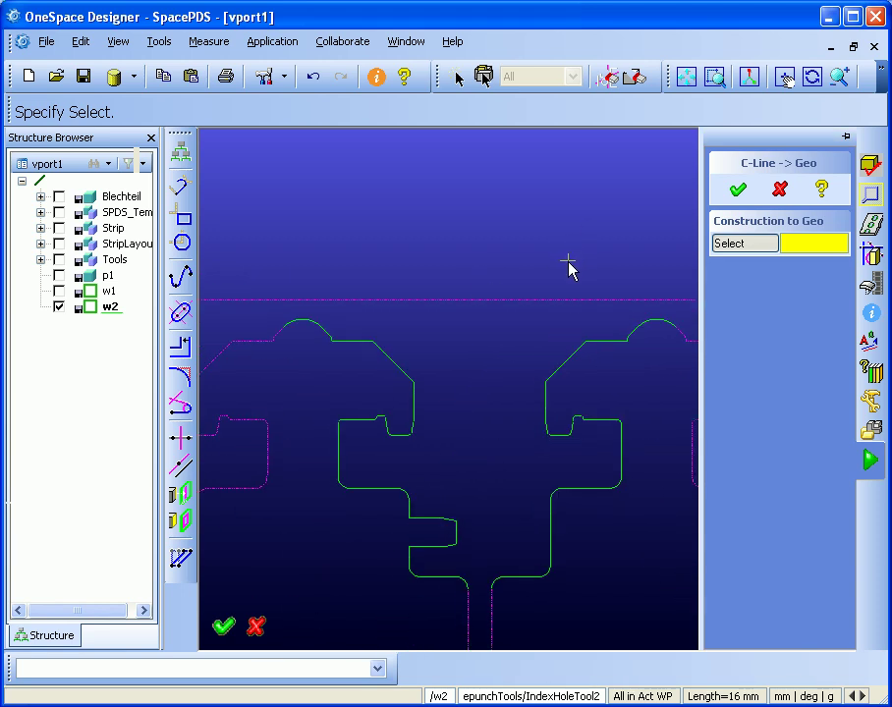
click(781, 190)
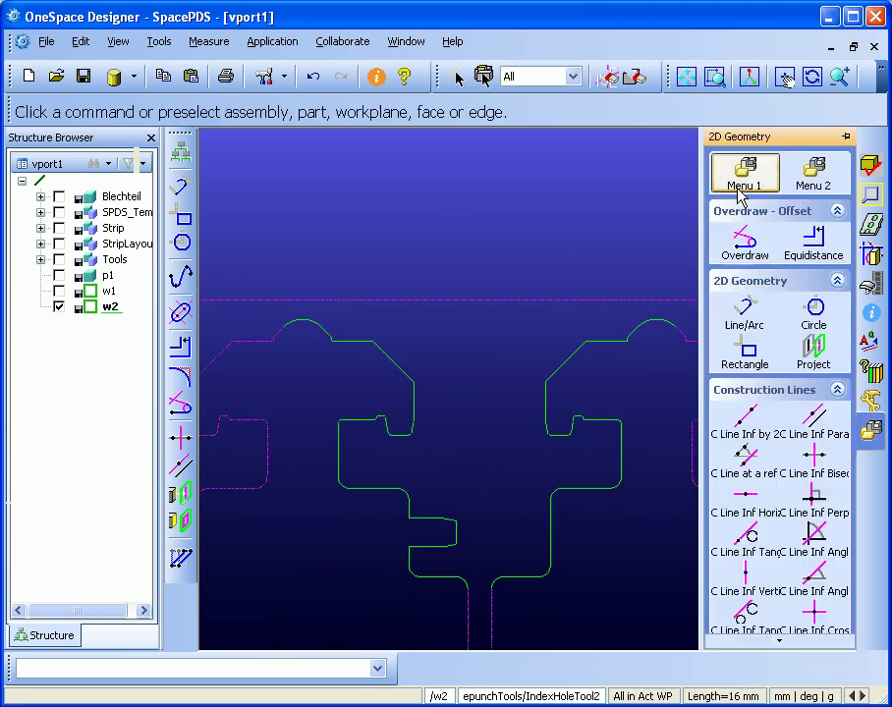
Draw a three-line outline about 30 mm wide beyond the upper strip edge, joining the apexes of both top arcs.
click(754, 331)
scroll(440, 311, up, 2)
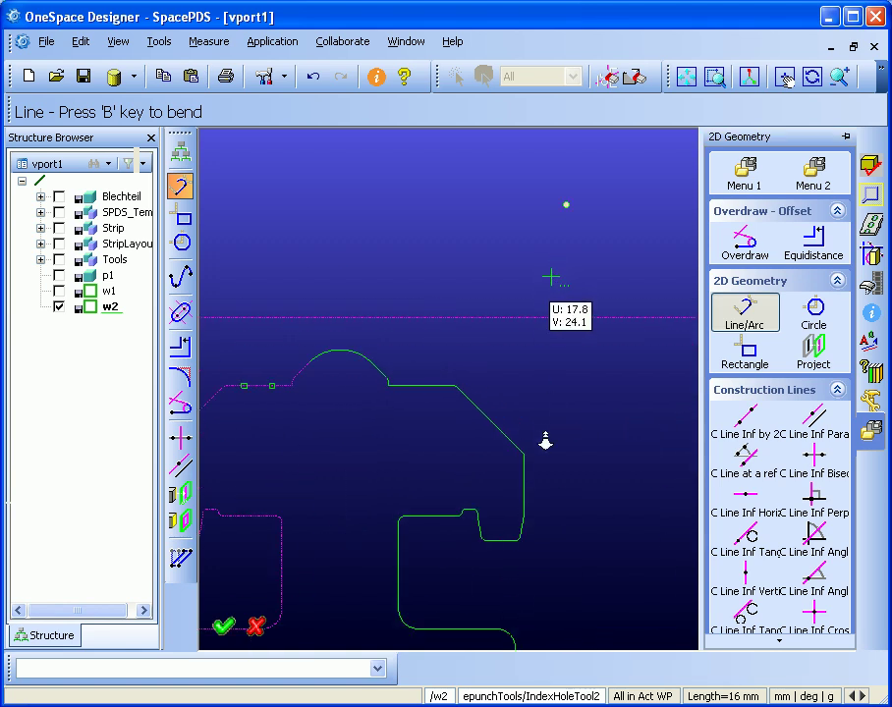
click(338, 351)
click(340, 224)
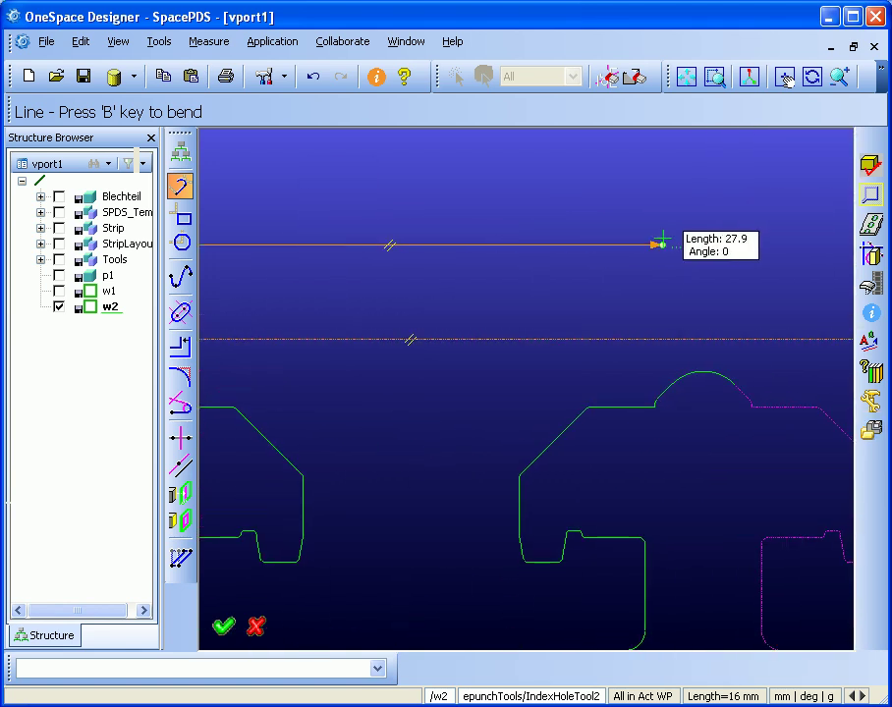
click(697, 243)
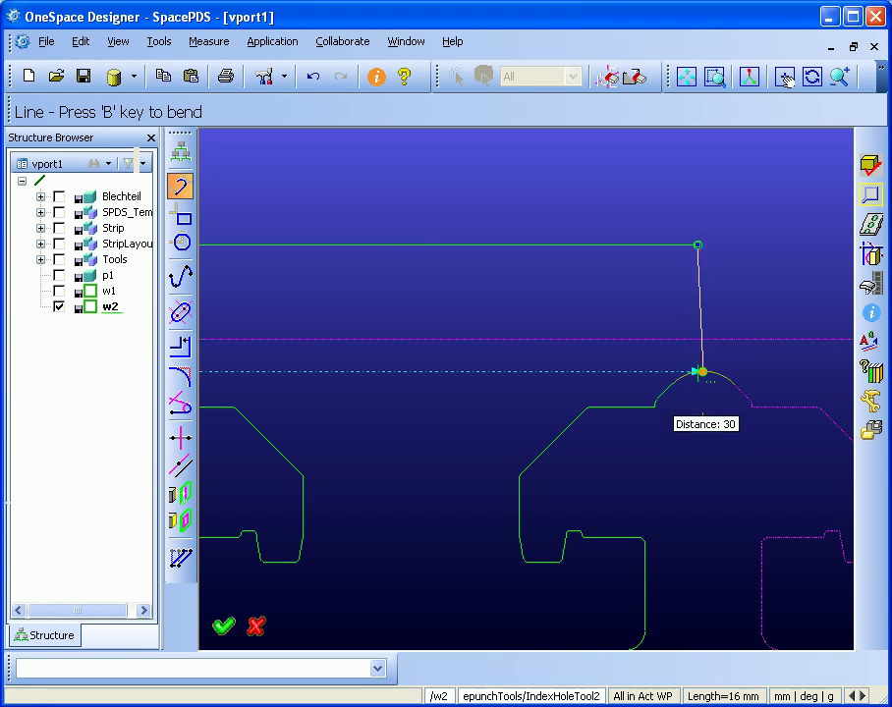
click(702, 371)
scroll(707, 478, down, 3)
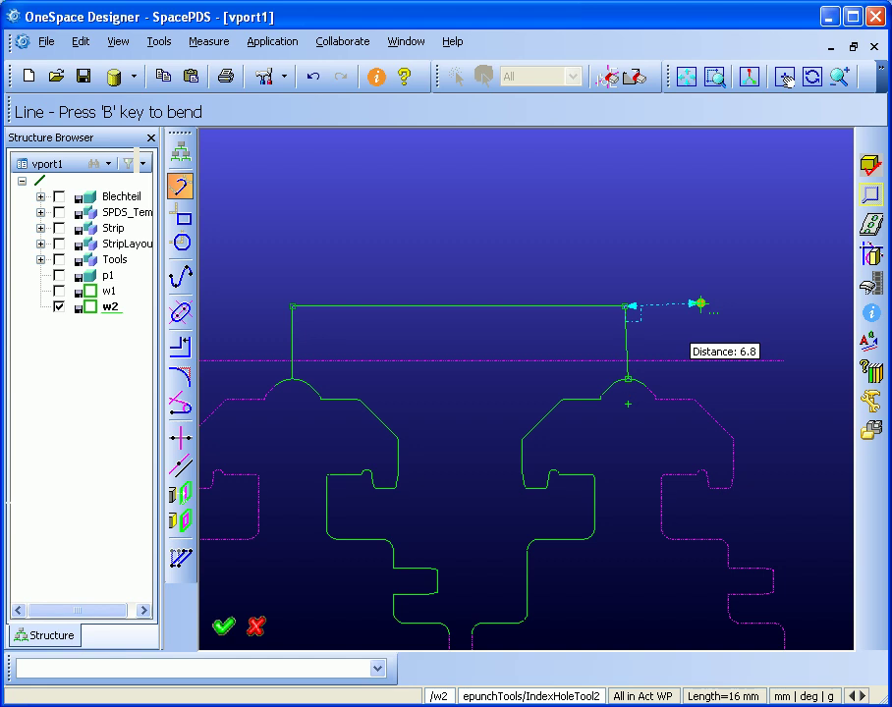
Trim the left part outline's top arc at the vertical line rising from its apex.
click(874, 225)
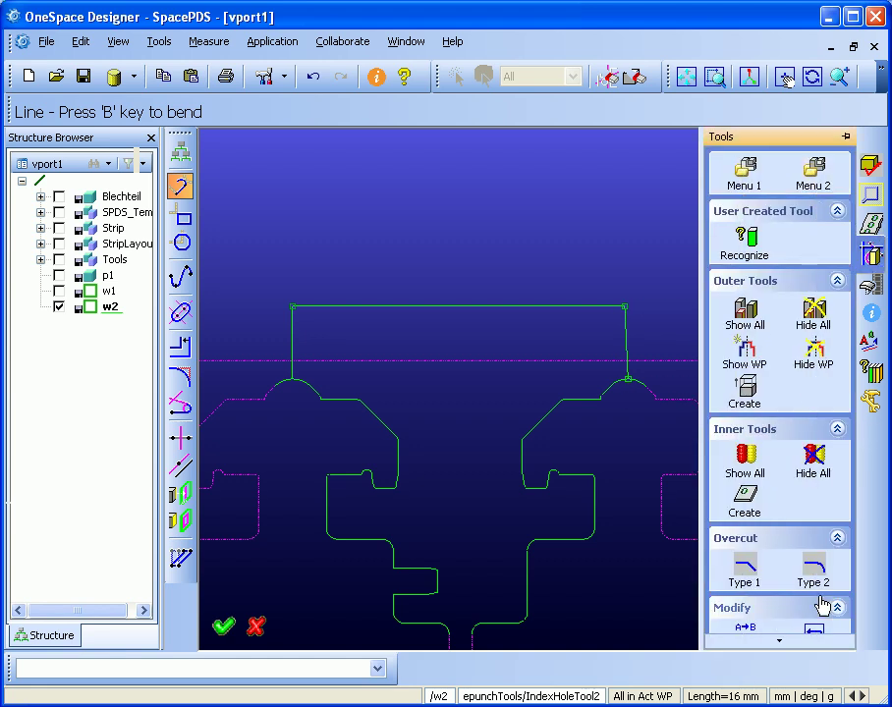
click(780, 640)
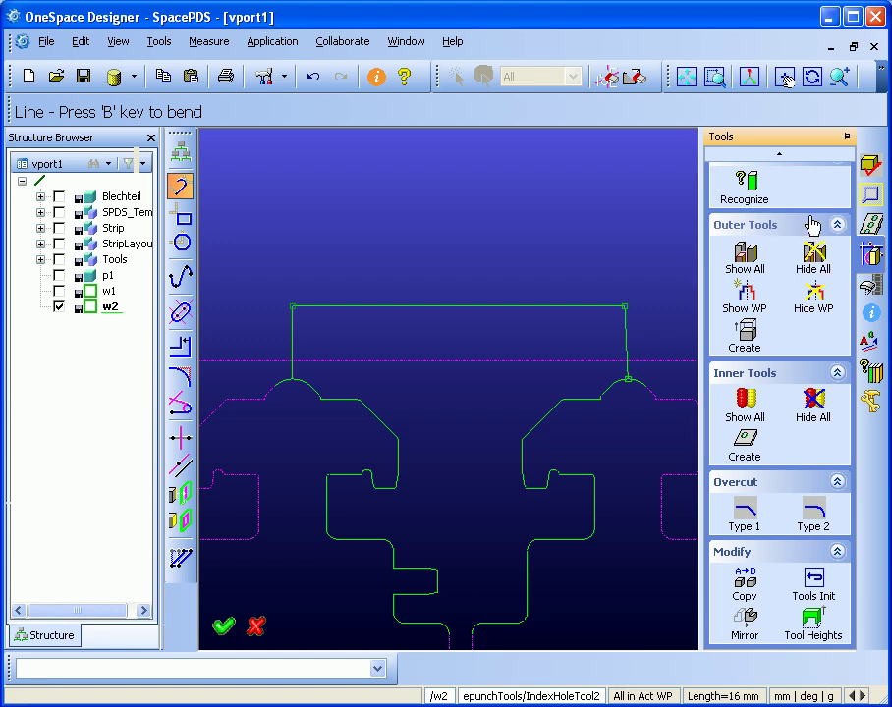
click(780, 155)
click(813, 184)
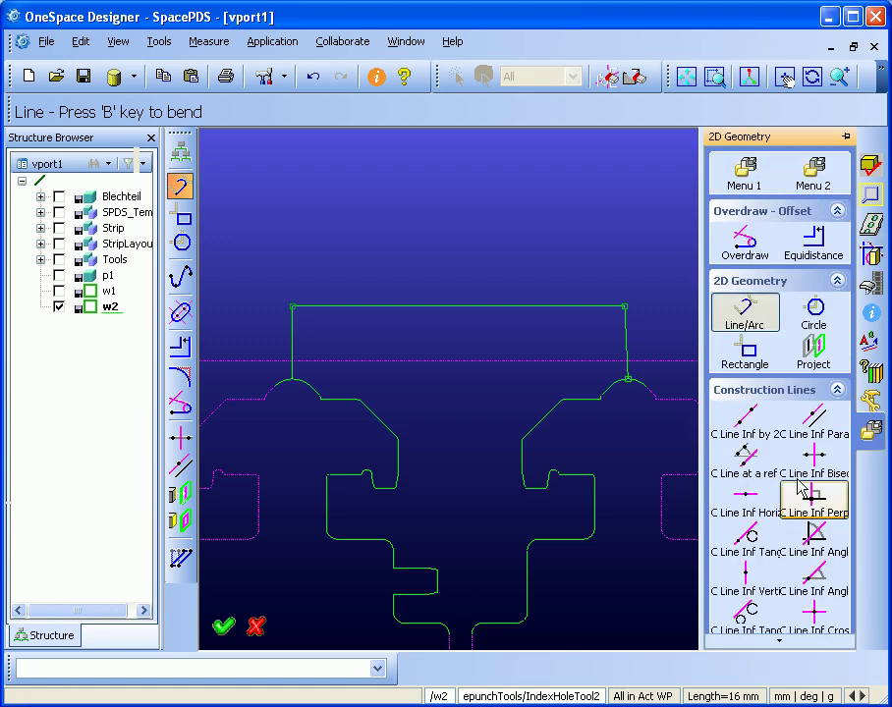
click(781, 644)
click(781, 643)
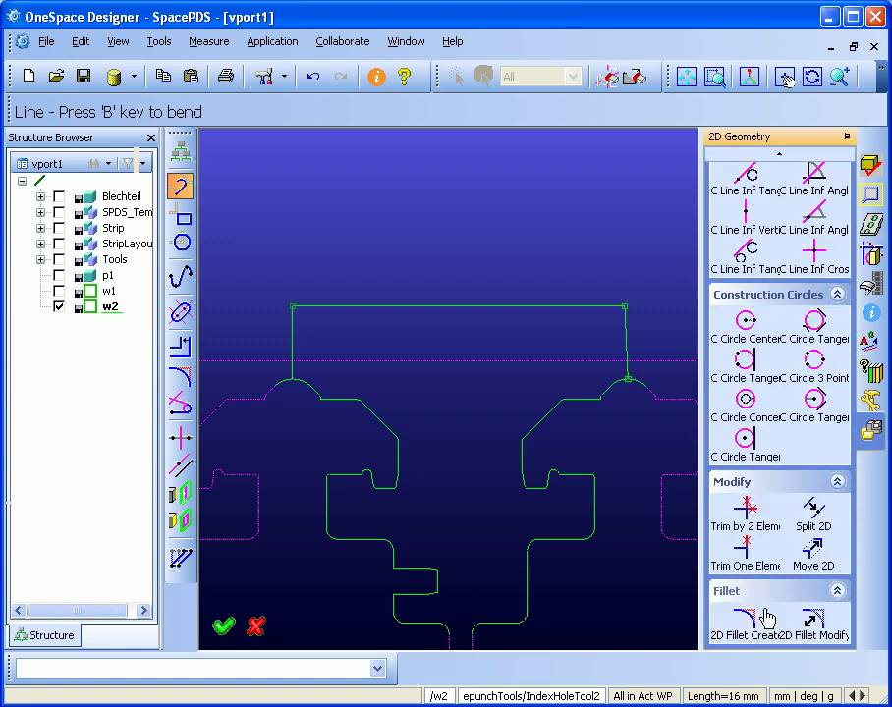
click(741, 549)
scroll(396, 382, up, 5)
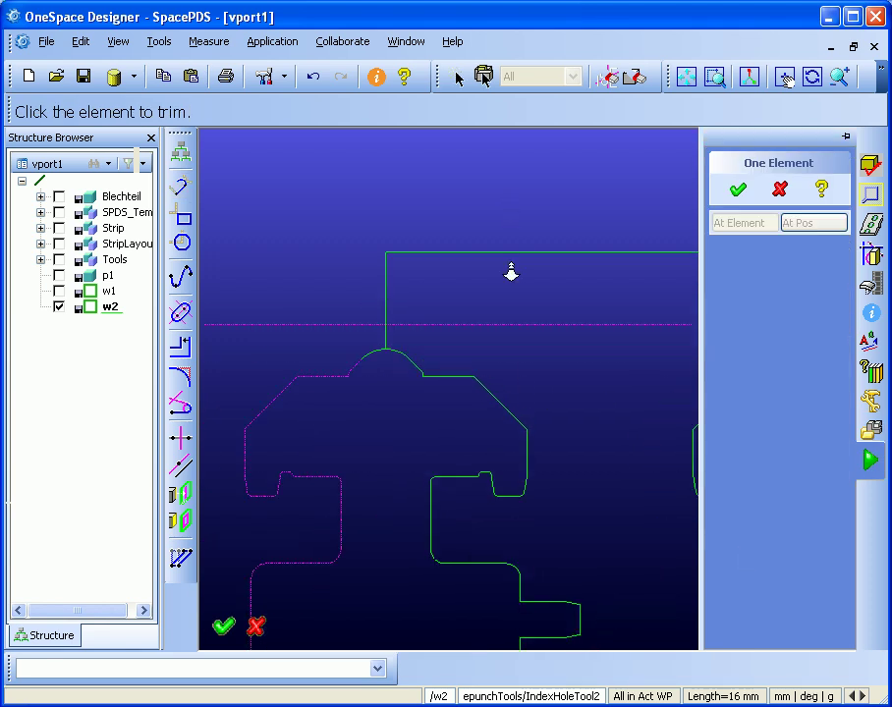
click(444, 364)
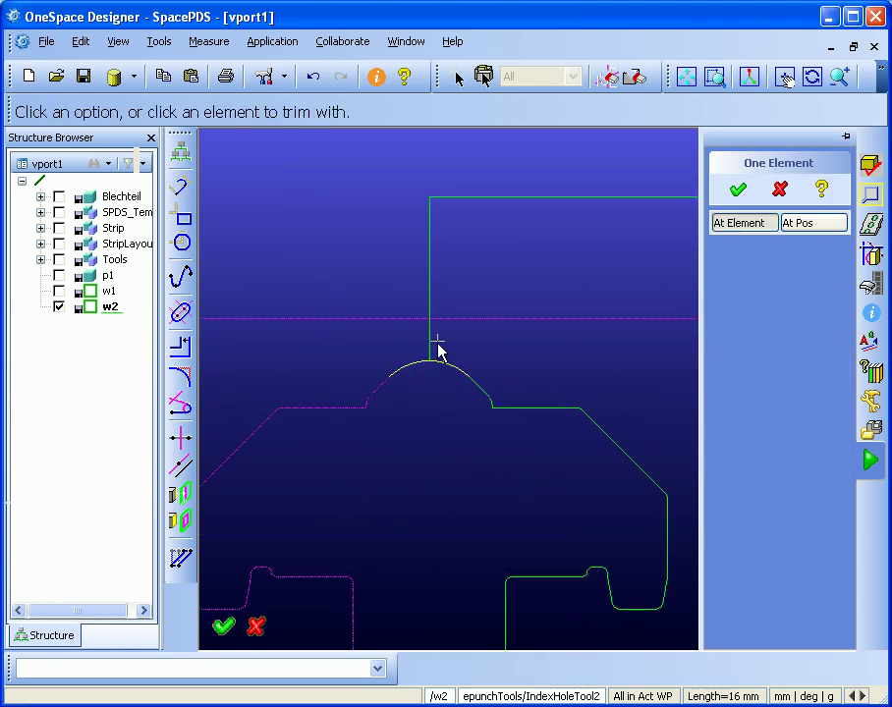
click(430, 343)
Trim the right part outline's top arc at the line coming down to its apex.
middle_drag(472, 353, 441, 484)
click(473, 428)
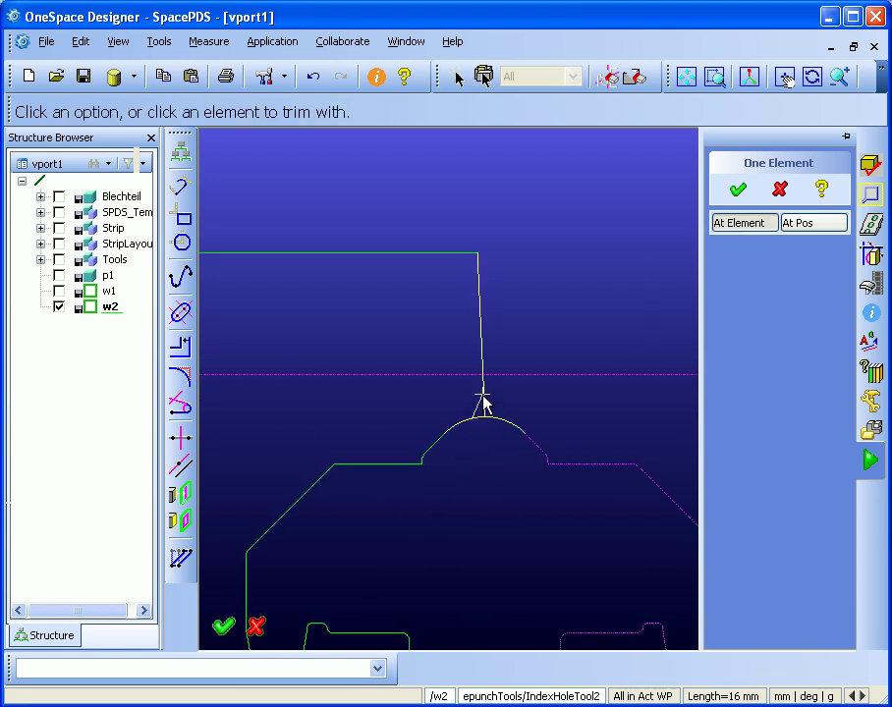
click(482, 402)
scroll(560, 398, down, 2)
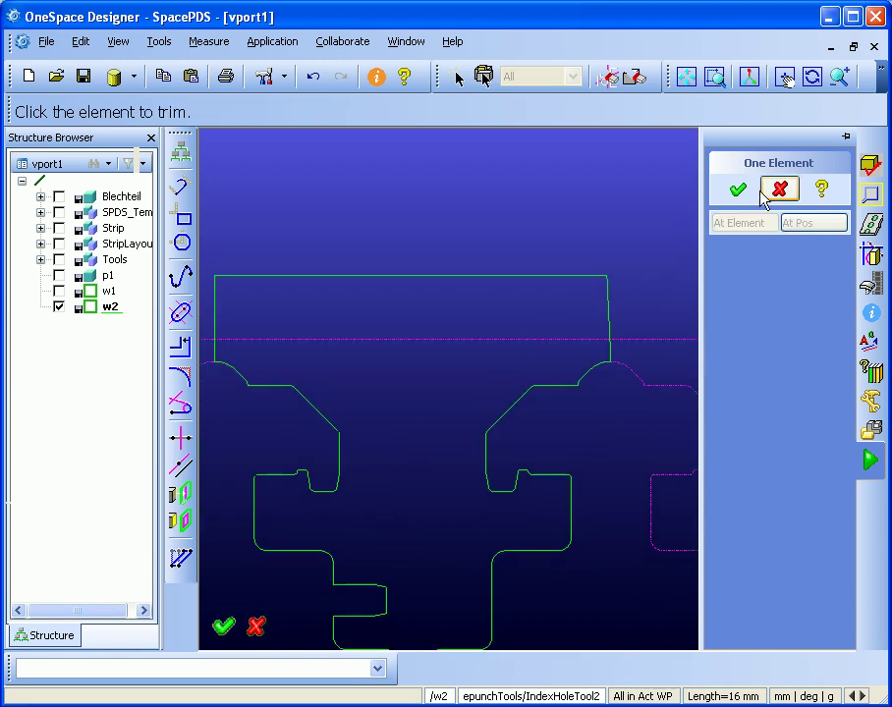
click(779, 189)
scroll(560, 350, down, 2)
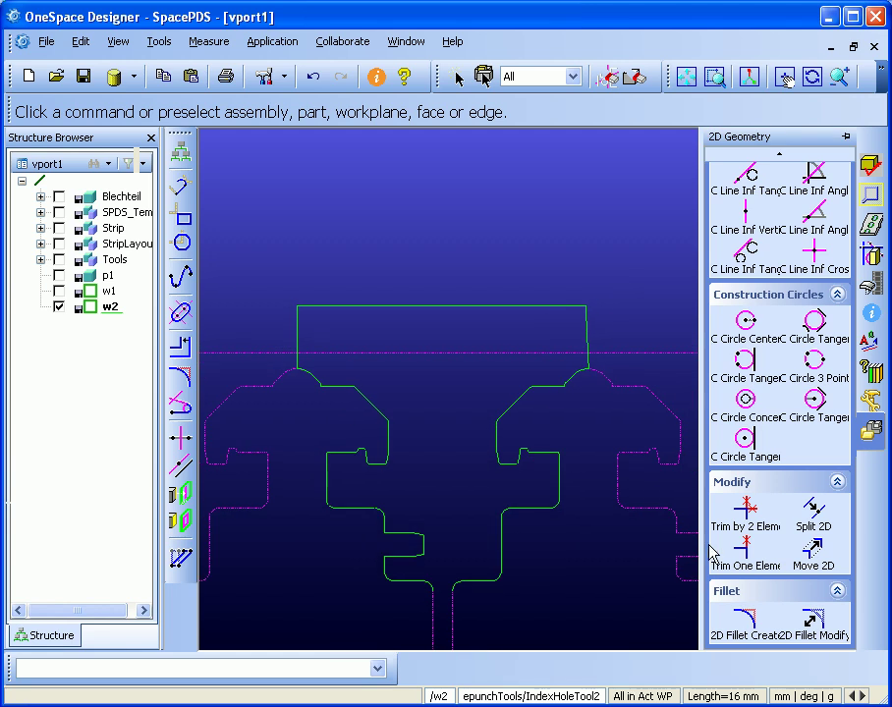
Fillet both outer corners of the outline beyond the upper strip edge with a 4 mm radius.
click(744, 621)
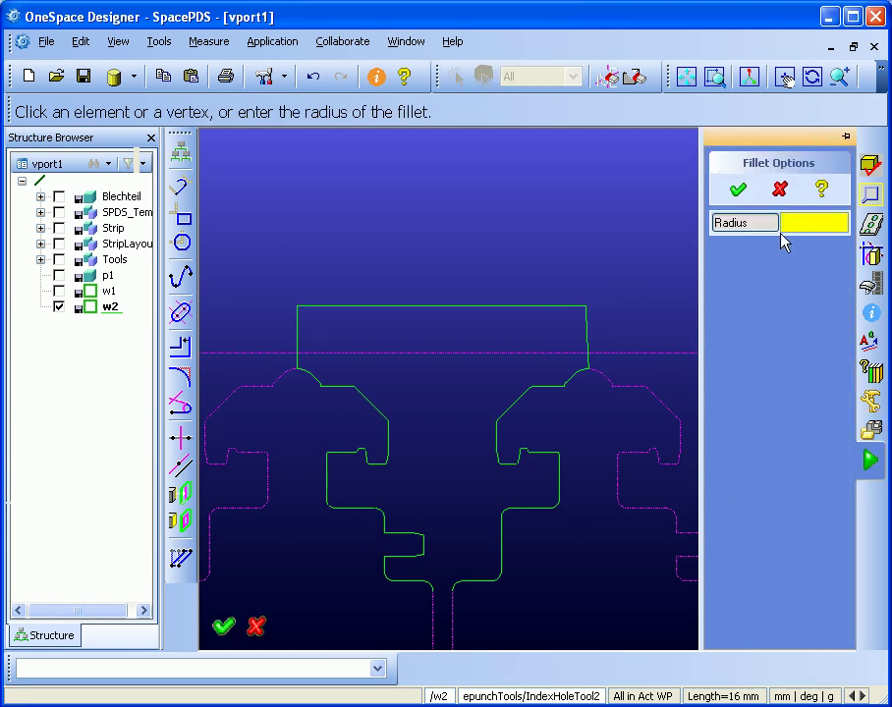
key(Return)
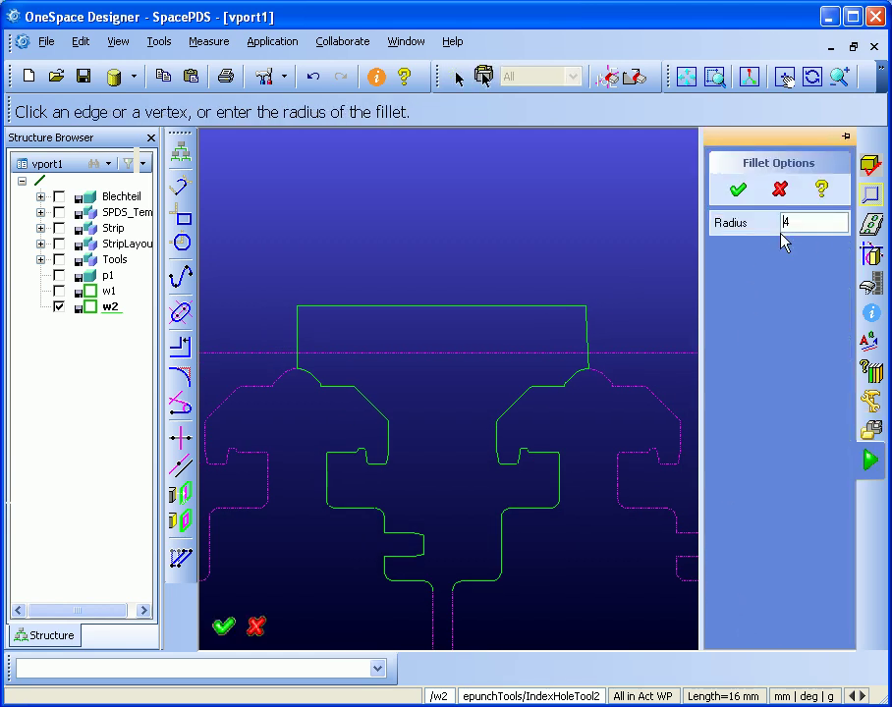
click(297, 307)
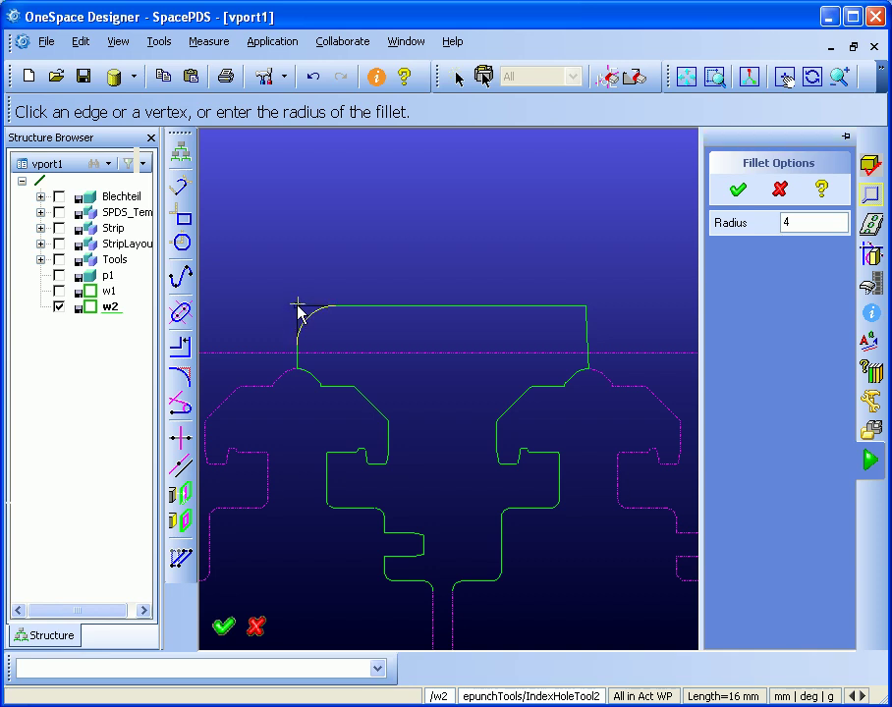
click(584, 306)
scroll(536, 353, down, 3)
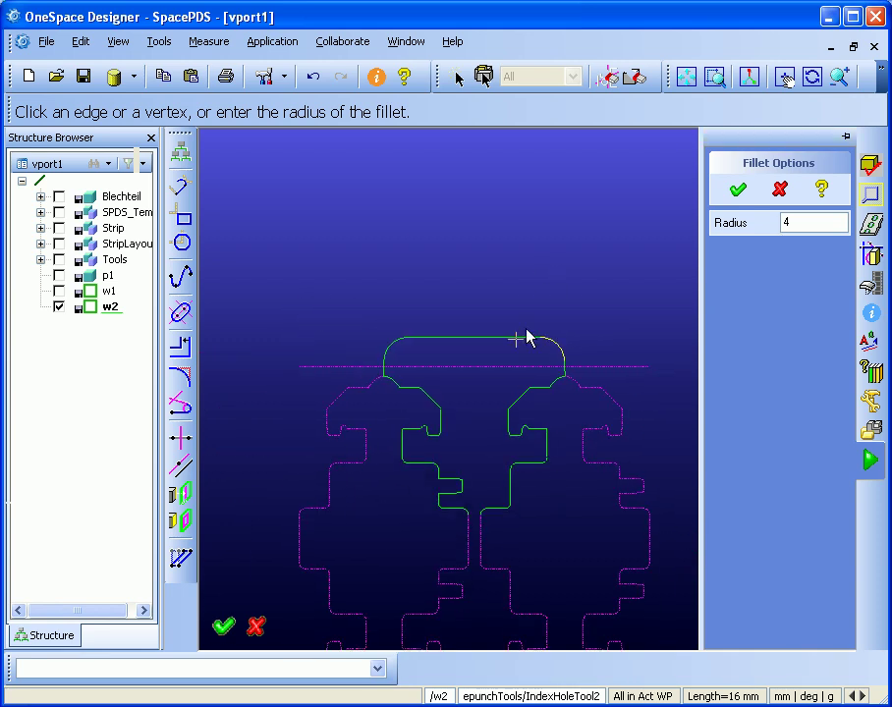
scroll(555, 251, up, 2)
click(739, 190)
Close the profile's lower end with three lines across the gap between the part outlines, about 2.9 mm below the arc ends.
scroll(613, 285, down, 1)
scroll(609, 393, up, 2)
click(870, 165)
click(870, 253)
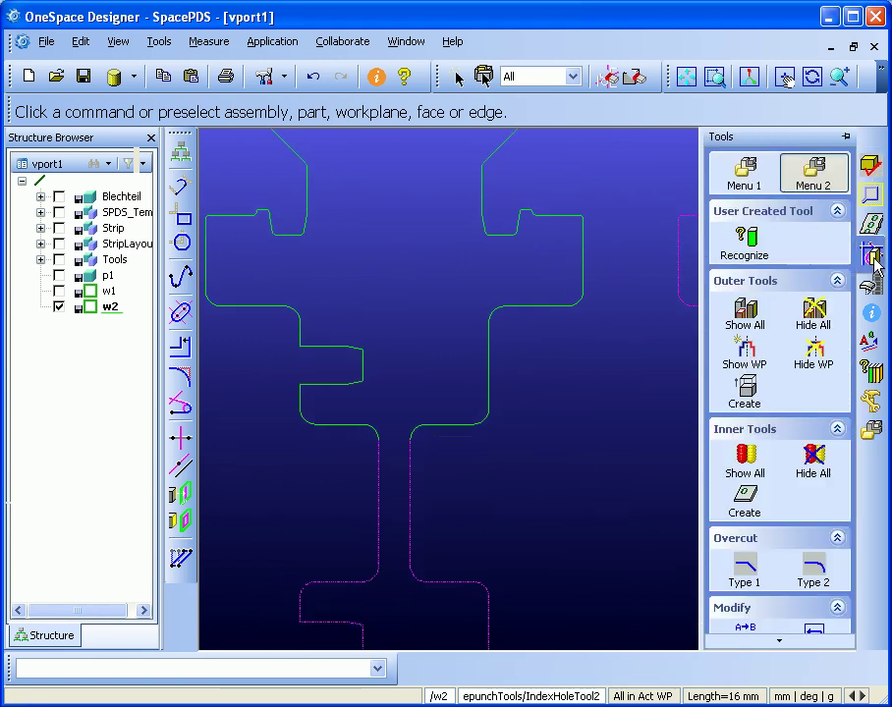
click(808, 174)
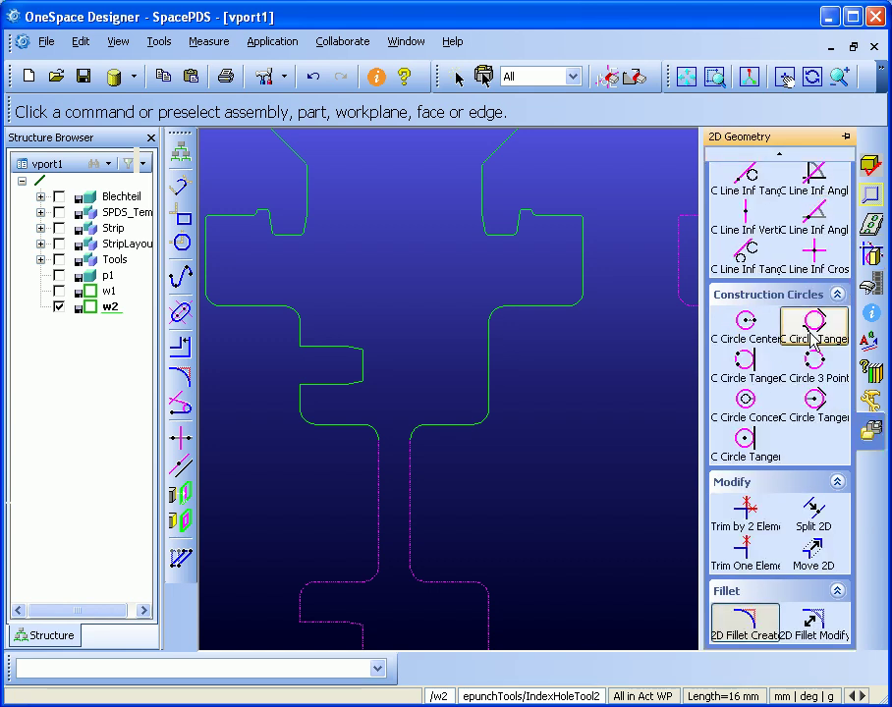
click(780, 157)
click(780, 157)
click(779, 157)
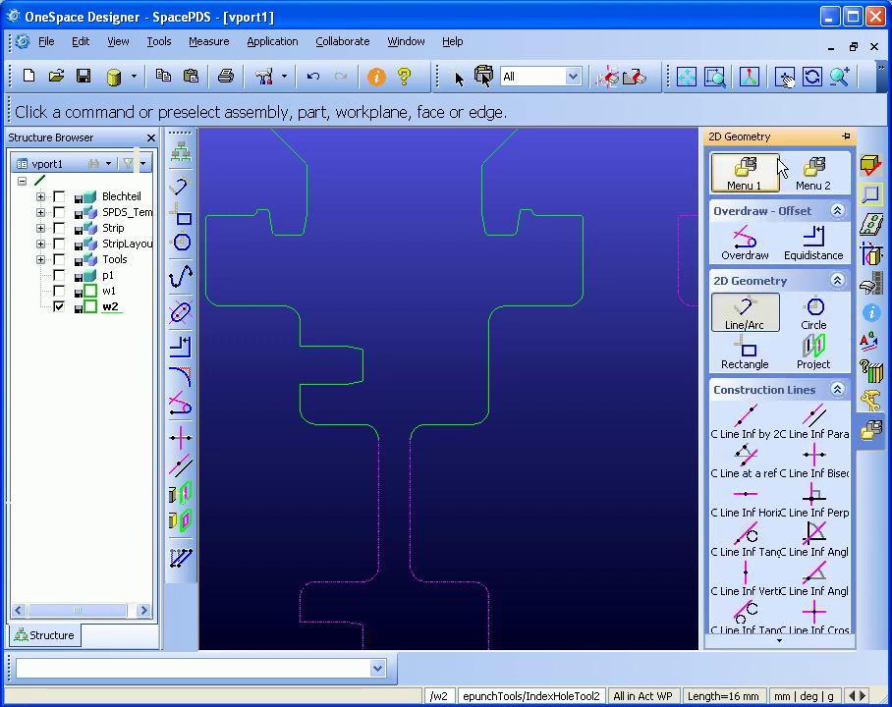
click(746, 316)
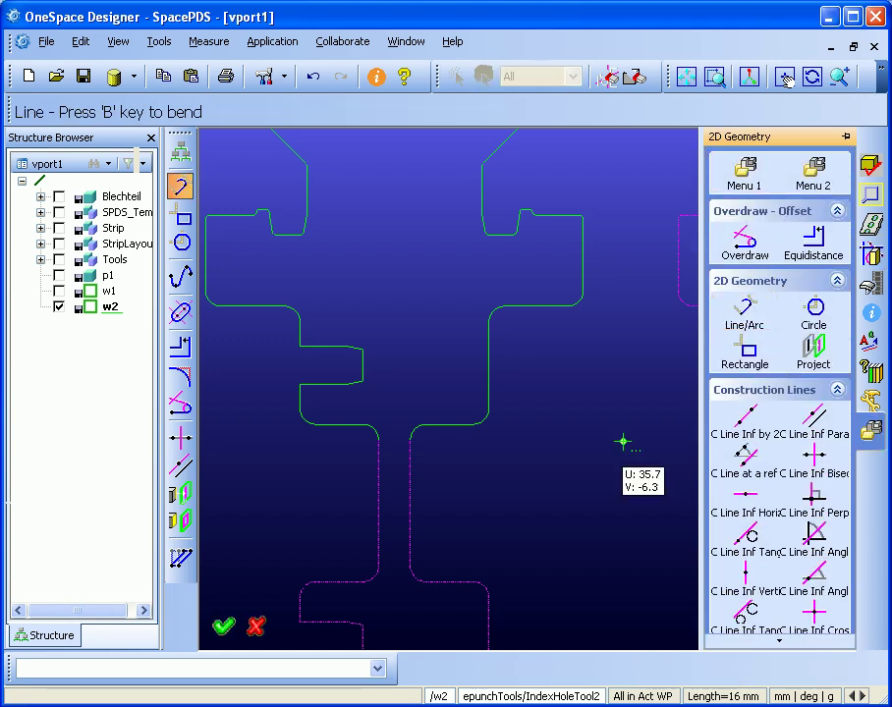
click(378, 440)
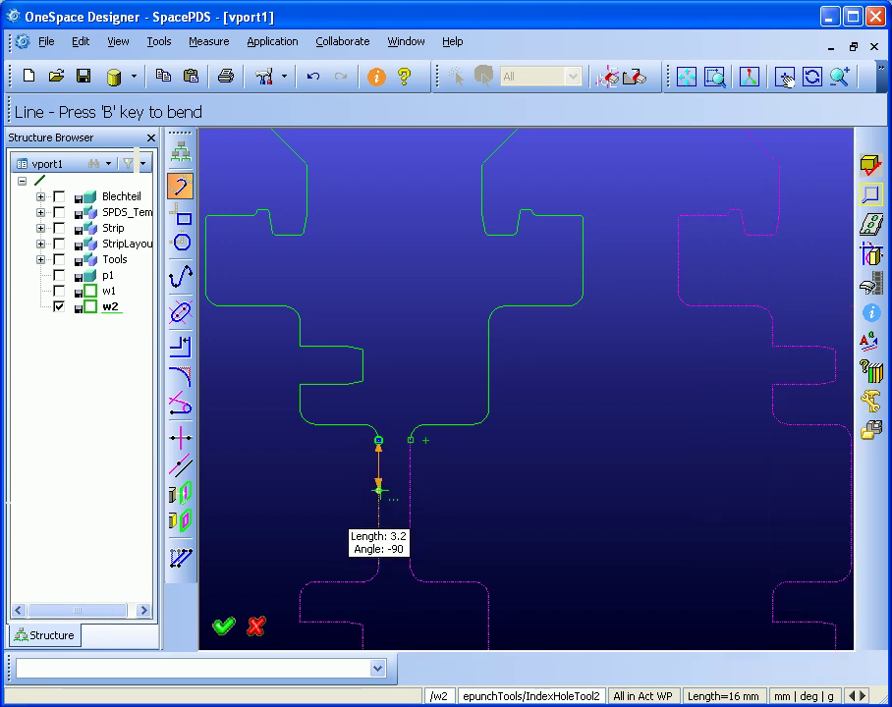
click(379, 484)
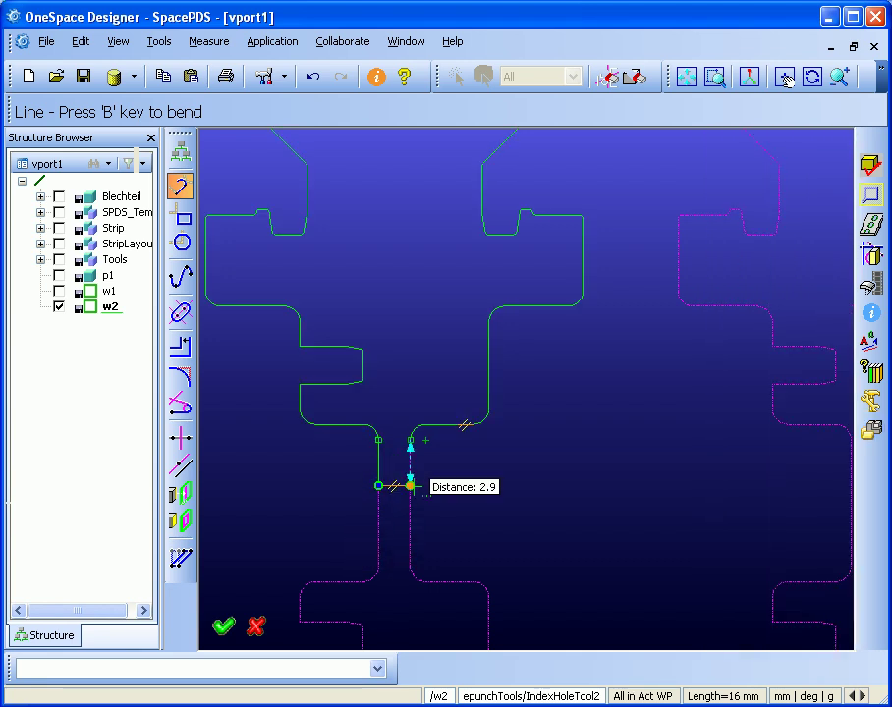
click(410, 485)
click(410, 442)
scroll(557, 444, down, 3)
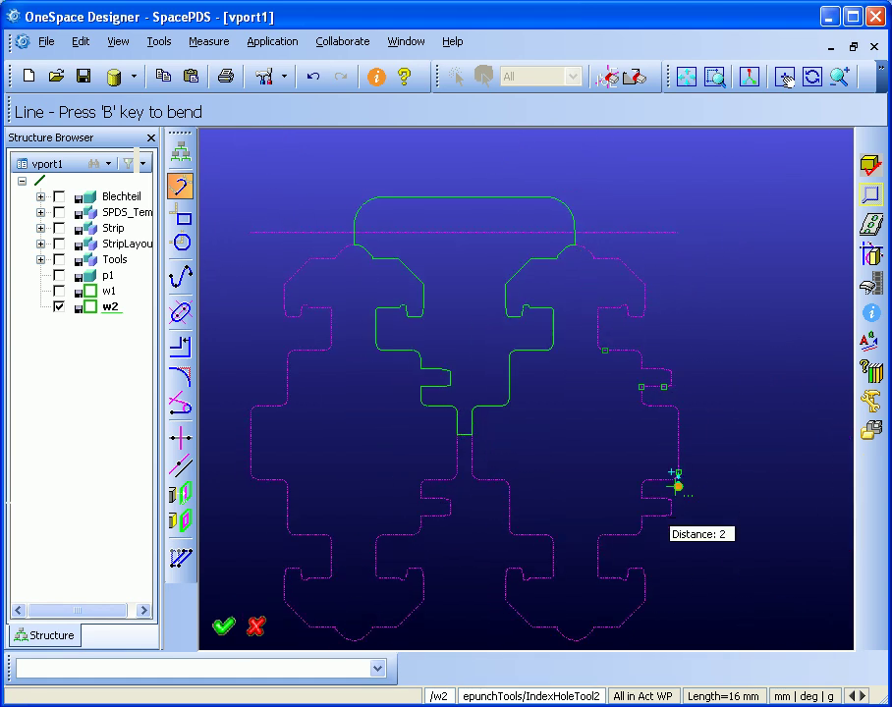
middle_click(762, 459)
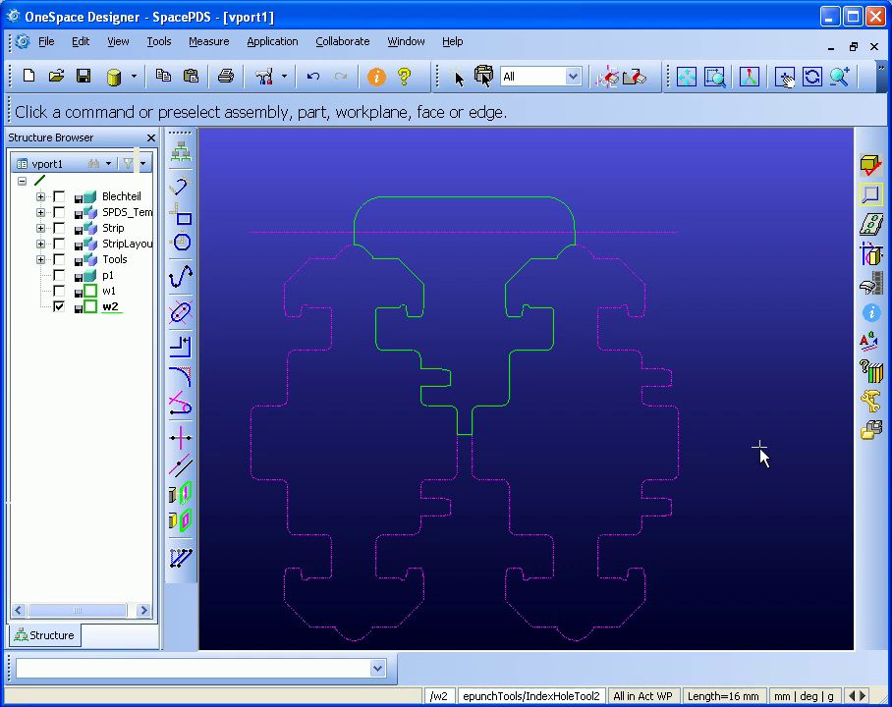
Create an outer stamp tool from the closed profile on workplane w2.
click(871, 254)
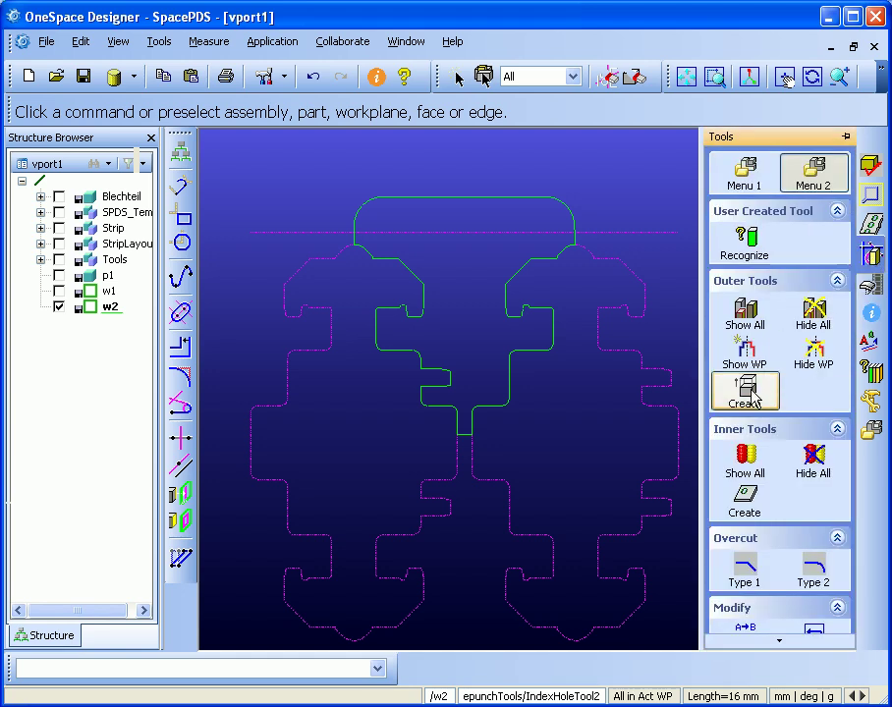
click(753, 395)
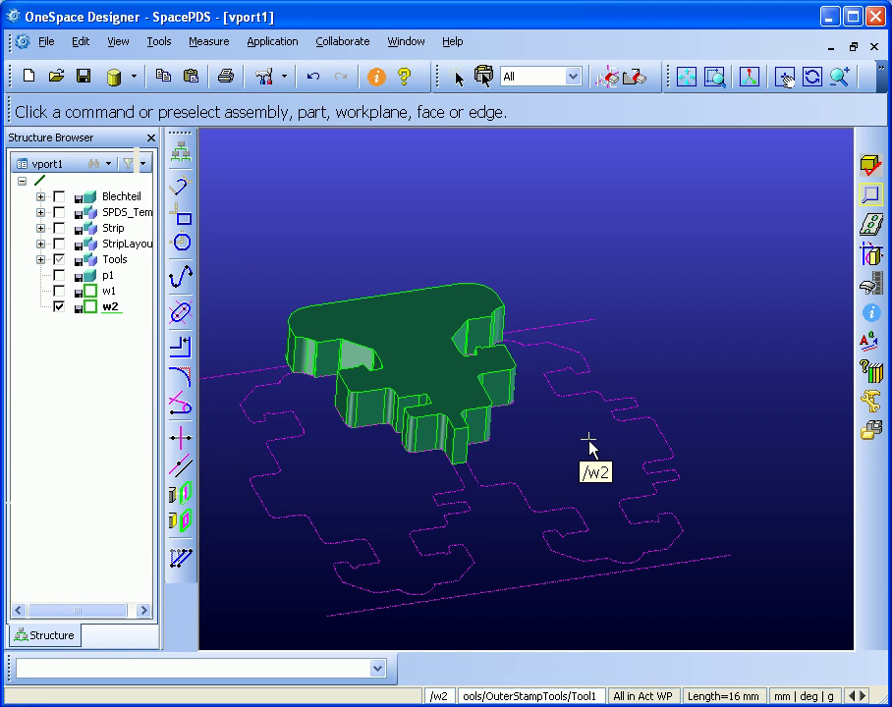
Create a horizontal symmetry axis for mirroring stamps, using two matching points on the upper and lower halves of the left part outline.
mouse_move(874, 257)
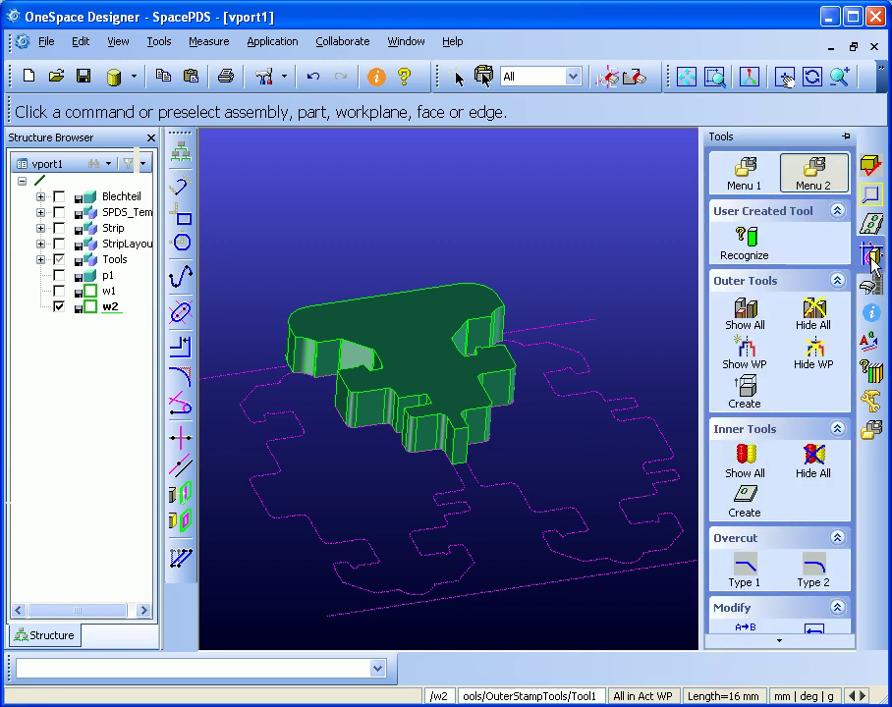
click(782, 641)
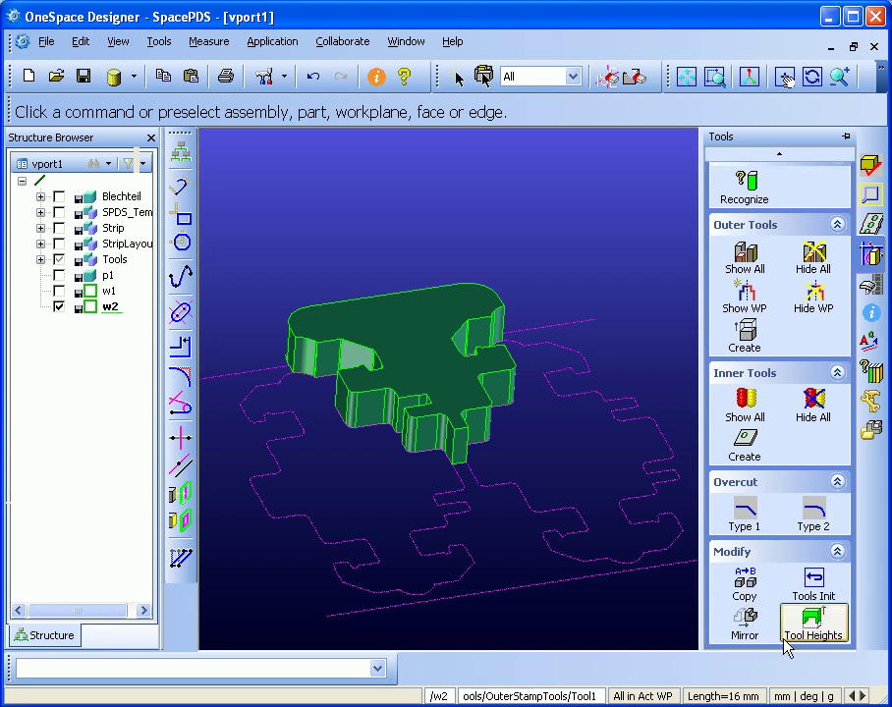
click(772, 634)
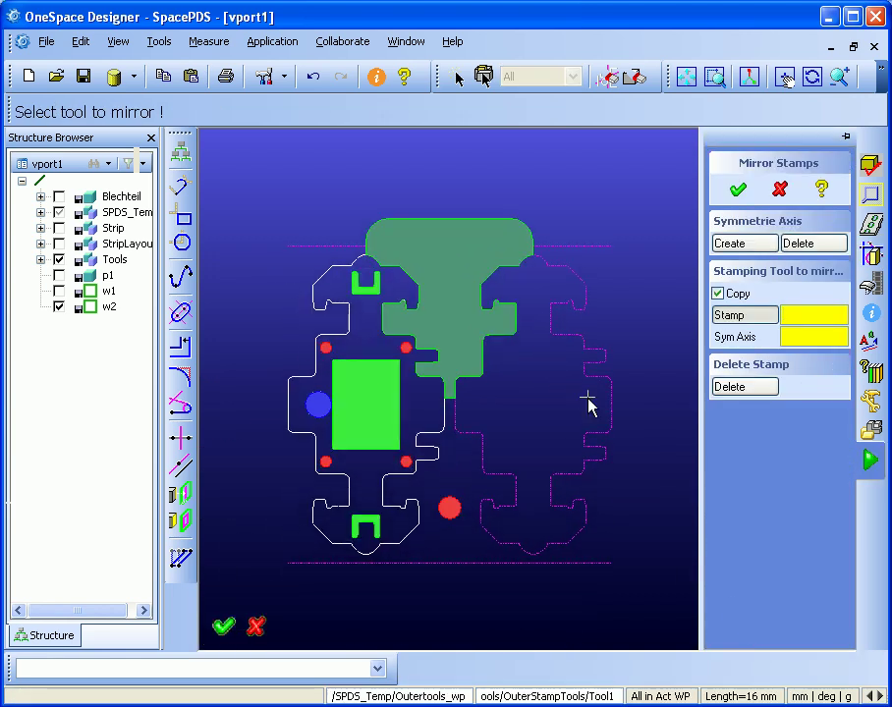
click(754, 245)
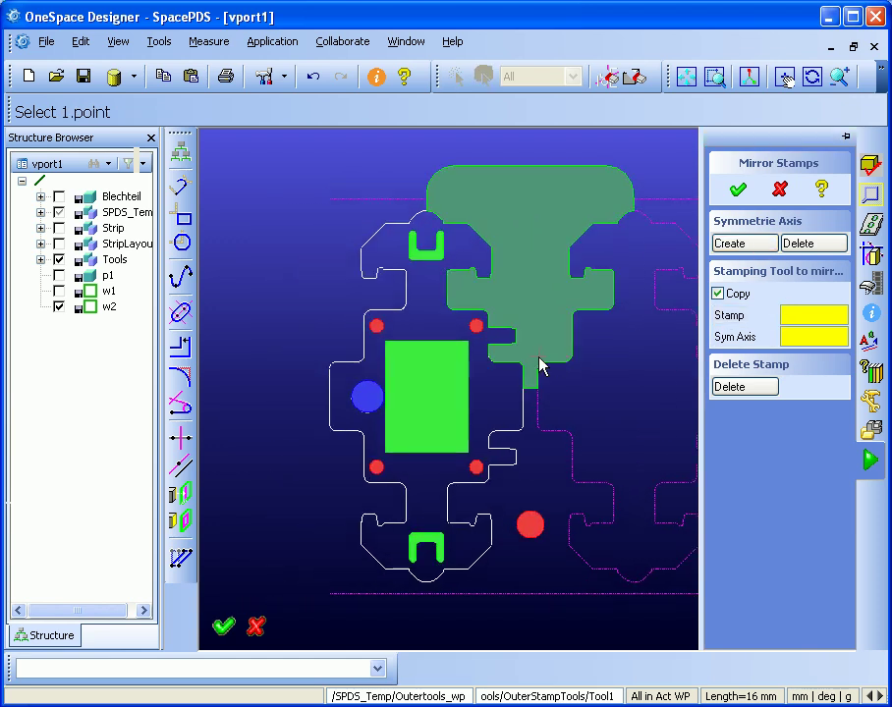
click(390, 313)
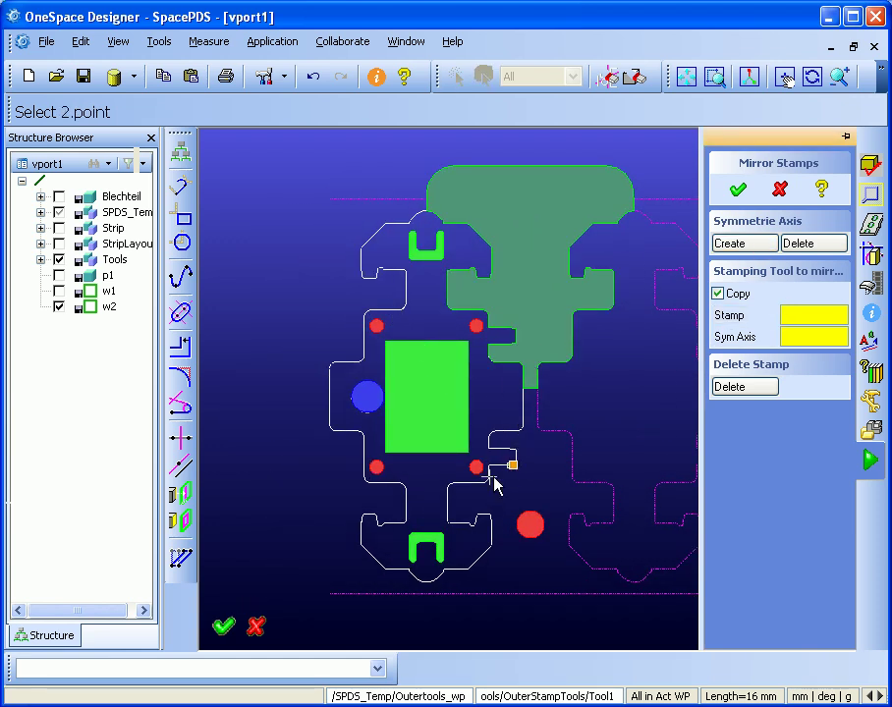
click(386, 484)
Mirror a copy of the outer stamp about the horizontal symmetry axis.
click(738, 316)
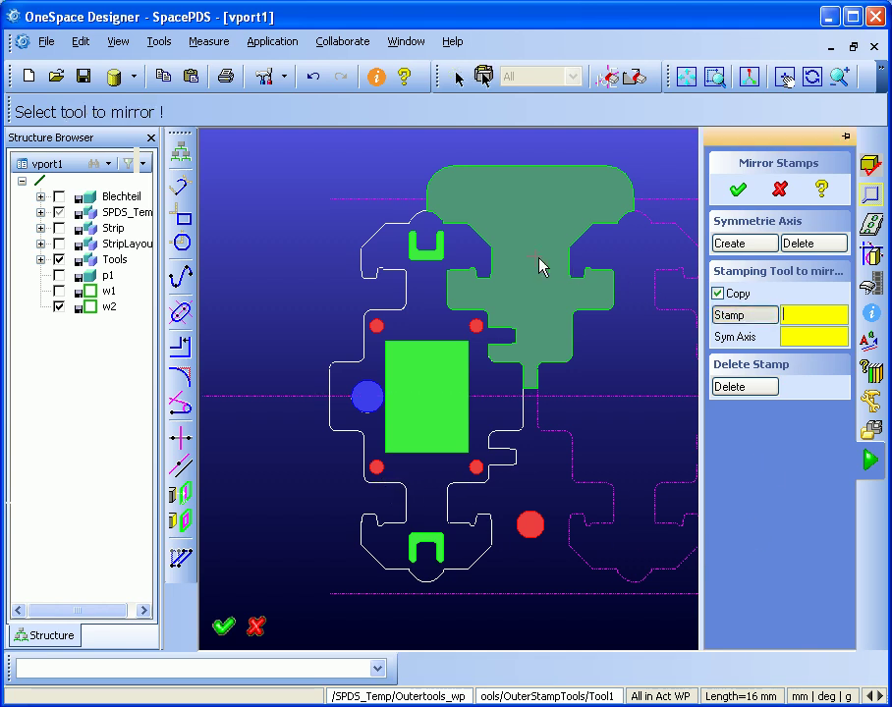
click(539, 267)
click(604, 397)
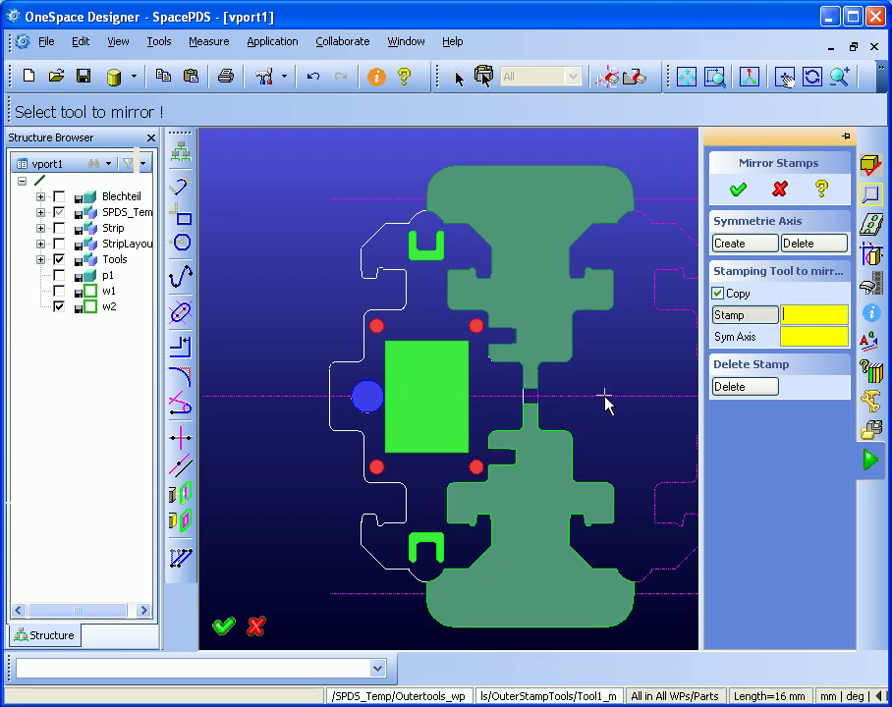
click(739, 190)
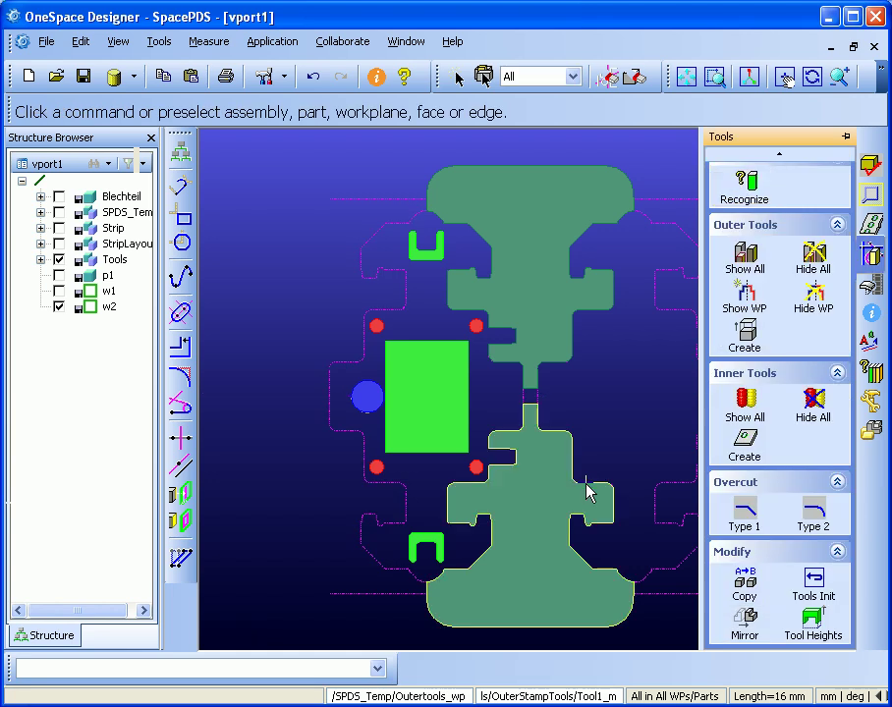
Start a strip simulation with the created tools and close the structure browser.
scroll(586, 393, down, 3)
middle_drag(582, 293, 497, 371)
scroll(608, 397, up, 2)
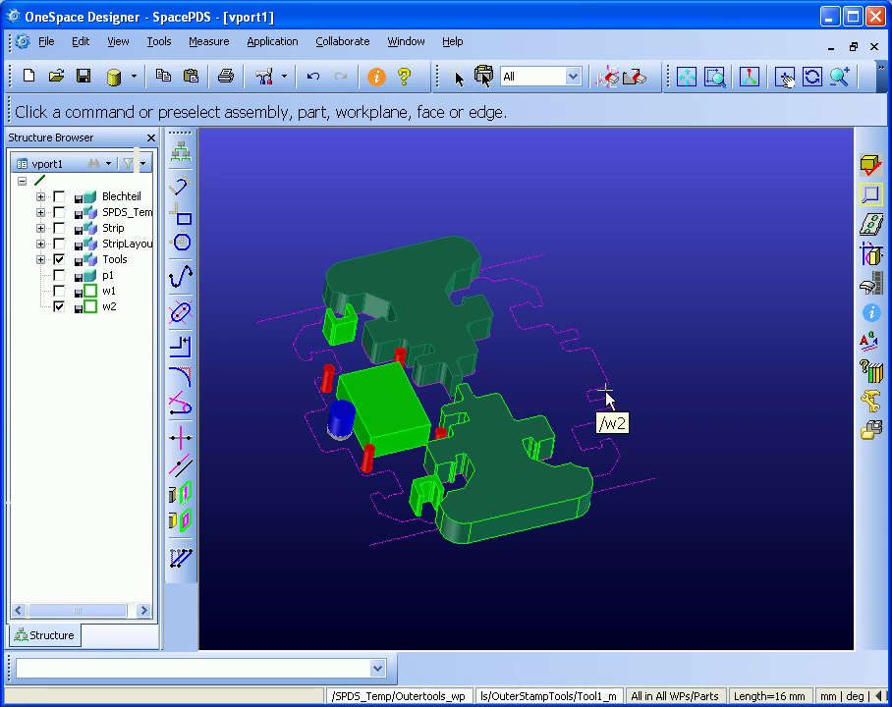
mouse_move(869, 254)
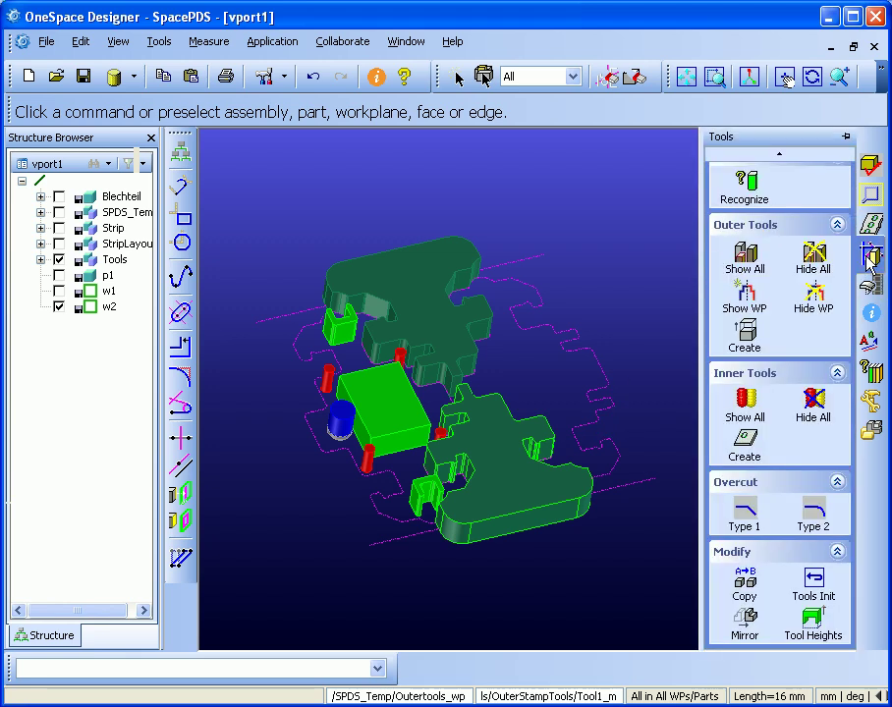
mouse_move(872, 289)
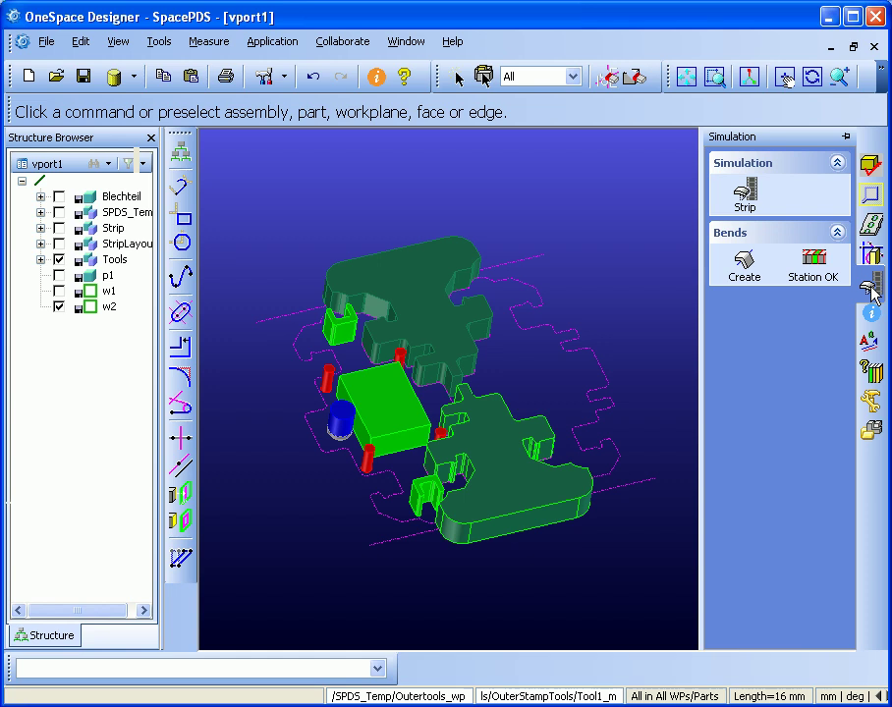
click(748, 199)
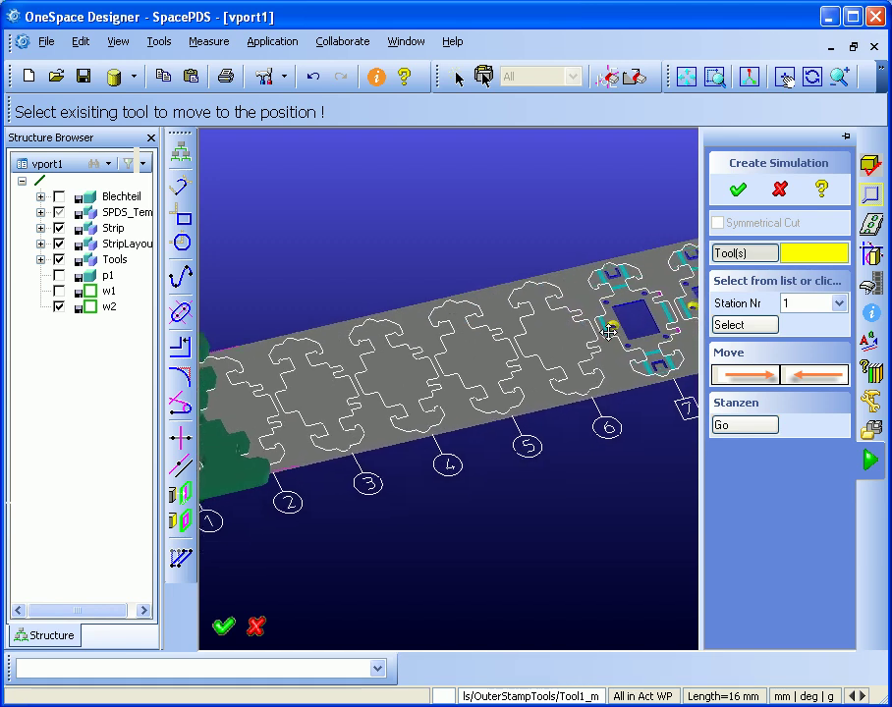
click(151, 139)
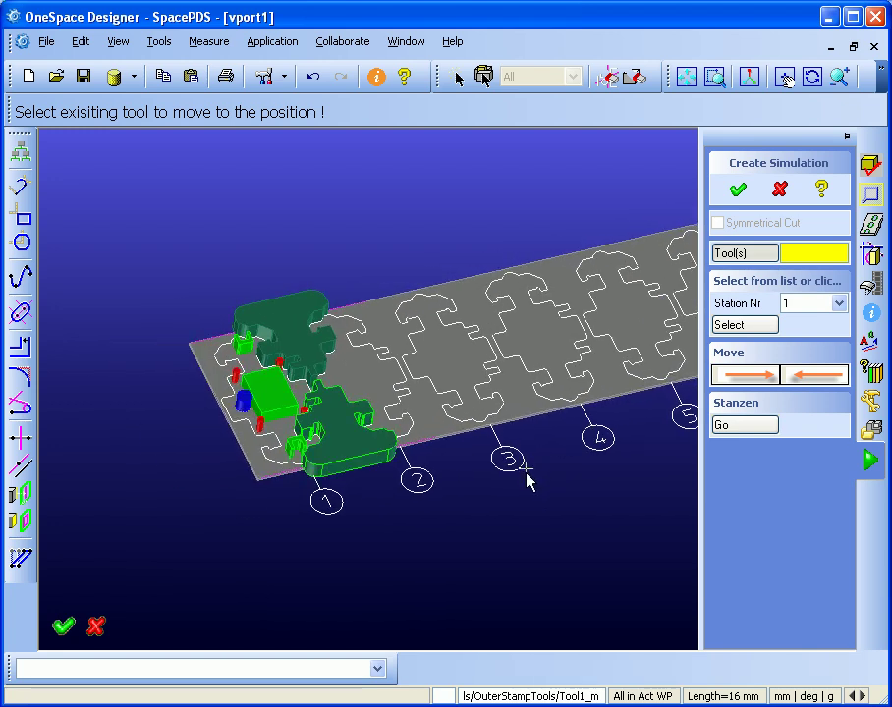
Punch the strip with the upper outer stamp, Tool1, at station 1.
click(282, 334)
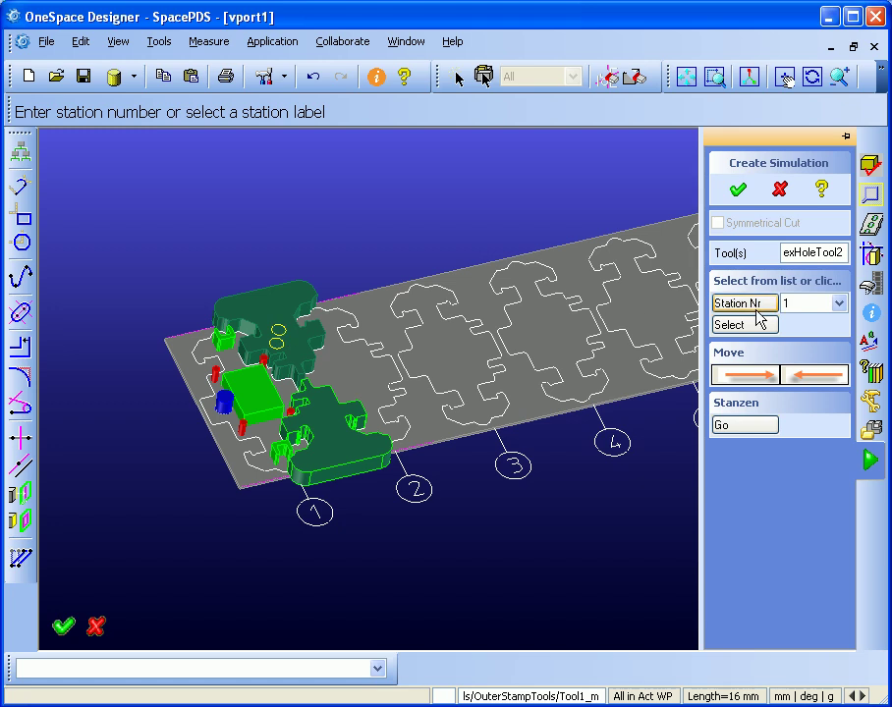
click(741, 255)
click(297, 299)
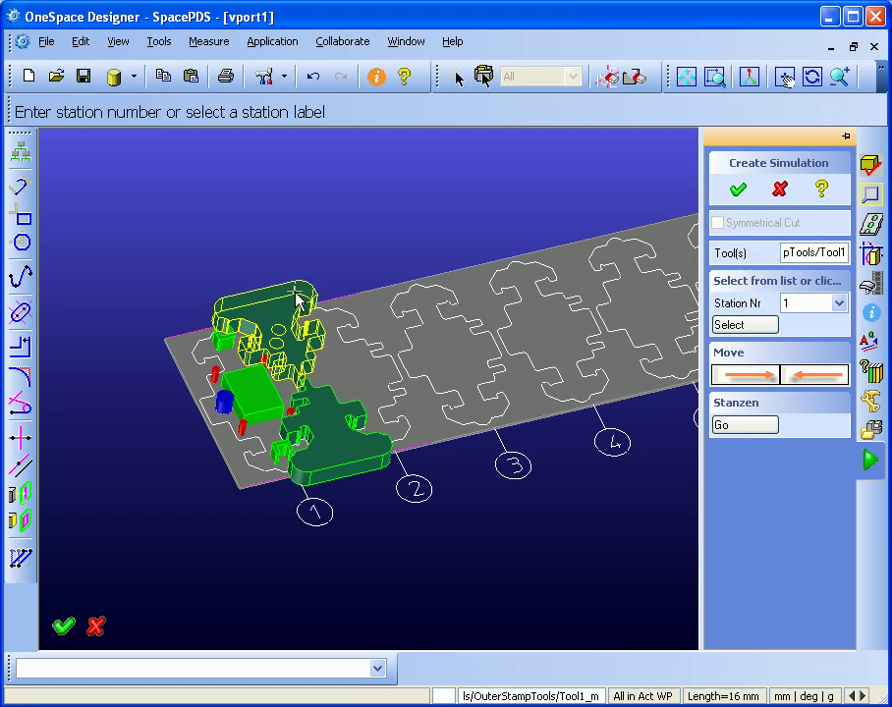
click(749, 376)
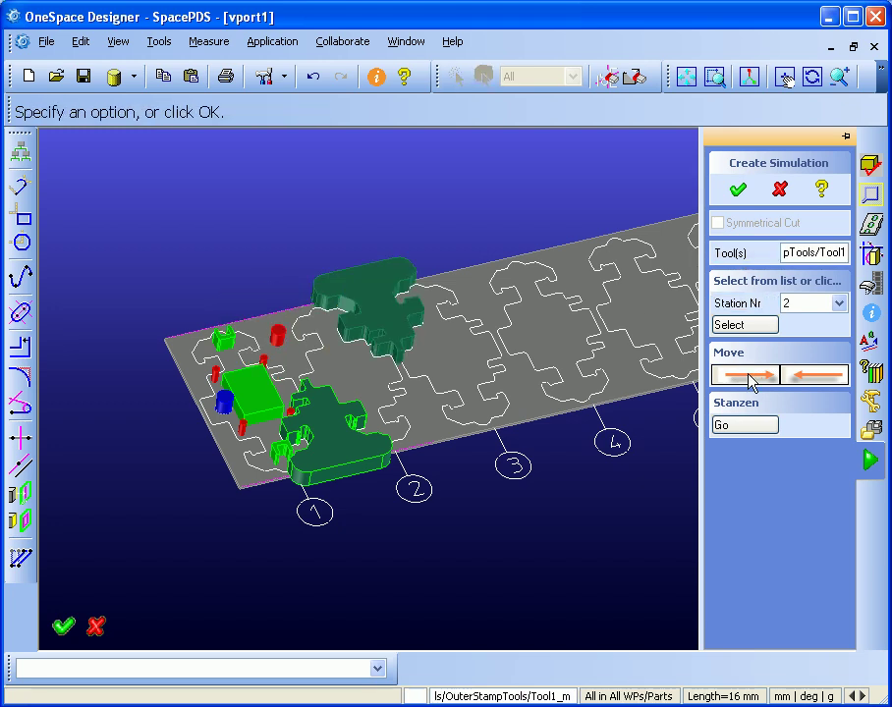
click(802, 381)
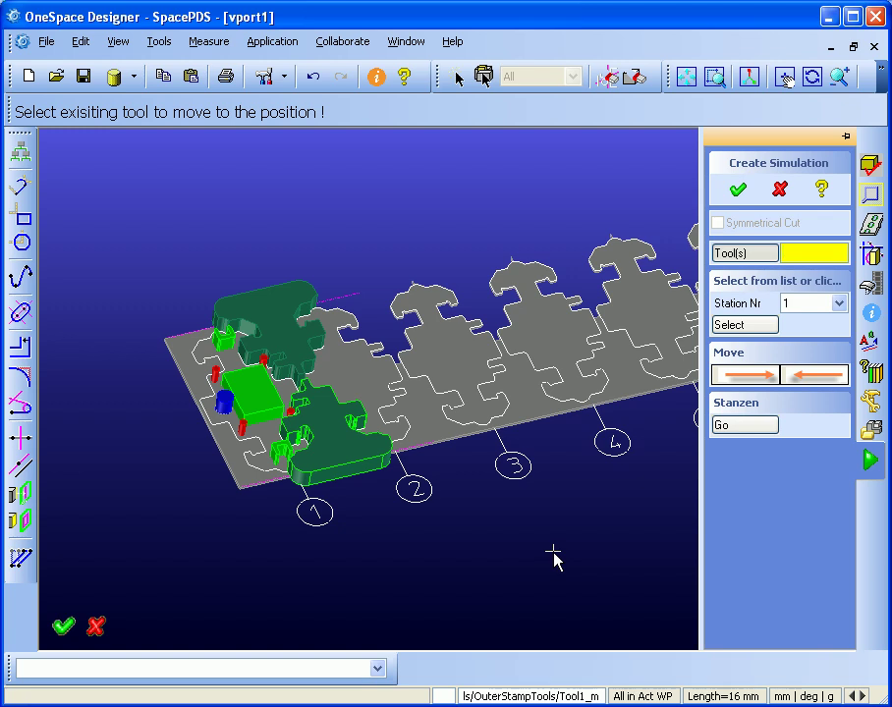
Punch the strip with the mirrored outer stamp at station 2 and the large rectangular stamp at station 3.
click(351, 466)
click(737, 382)
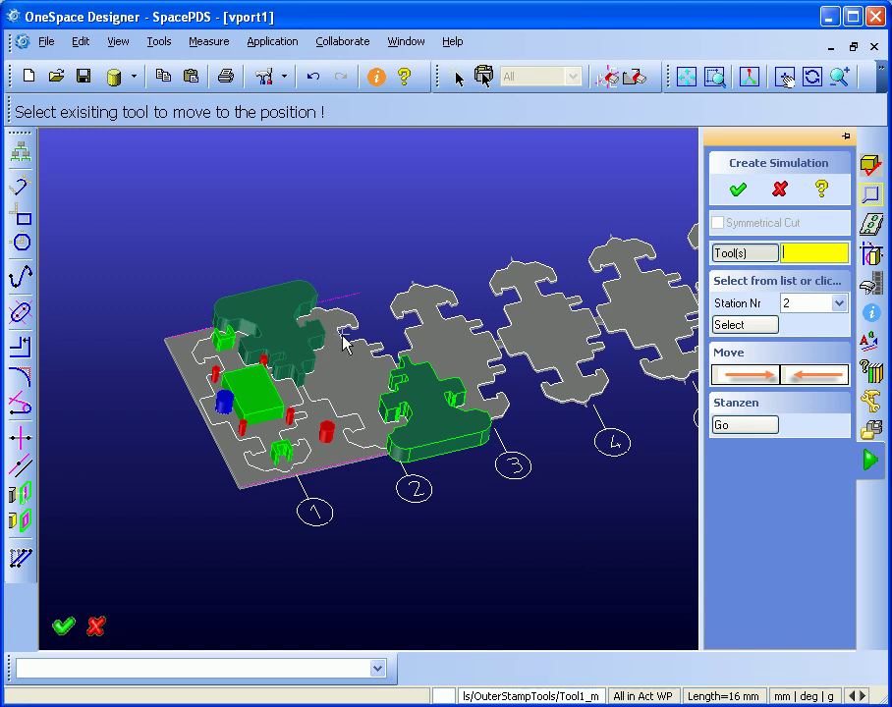
click(260, 396)
click(754, 379)
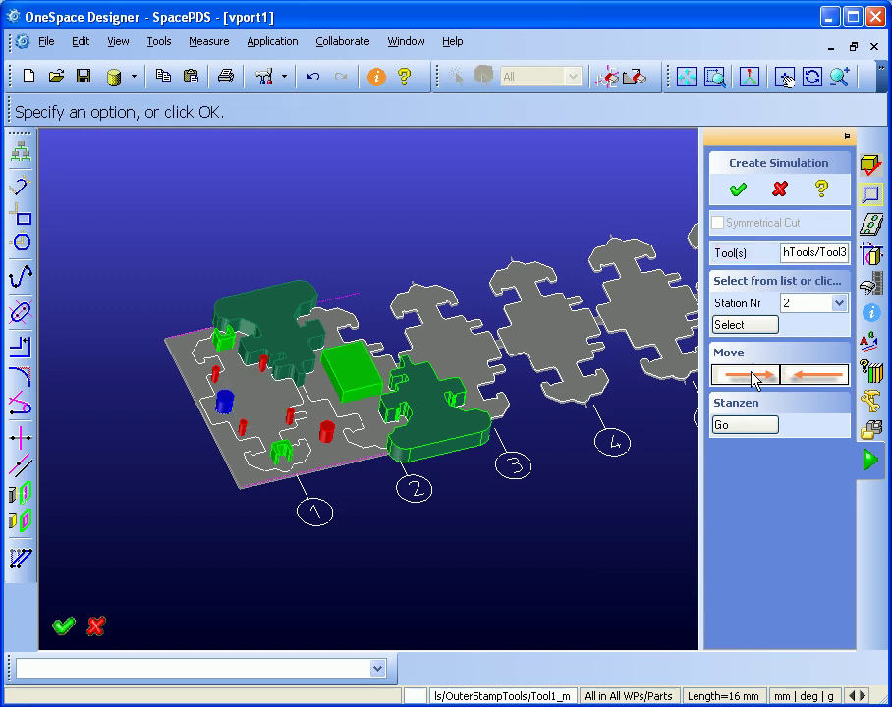
click(754, 379)
click(740, 425)
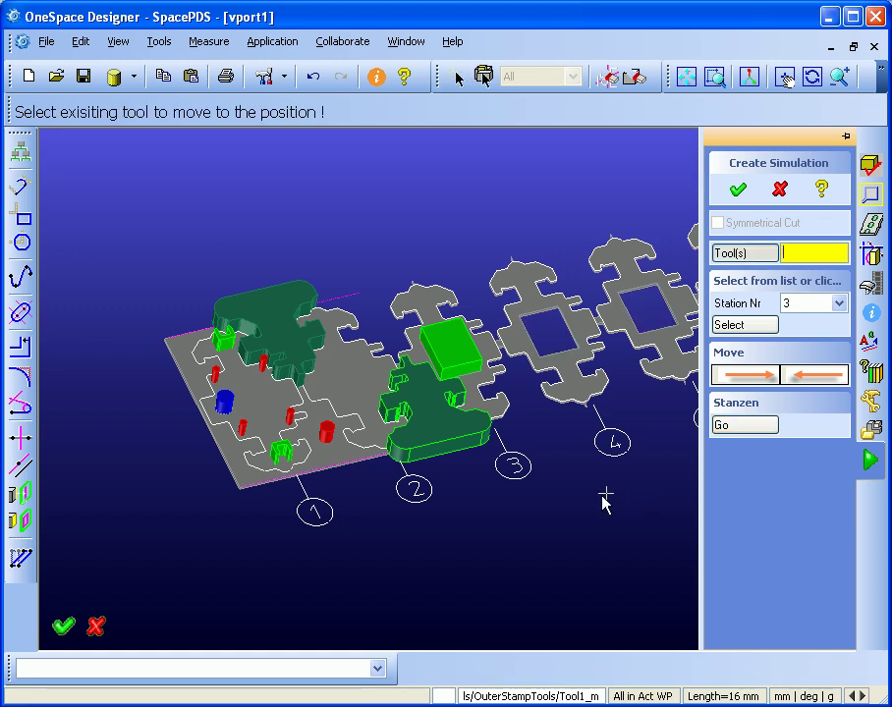
scroll(589, 506, up, 5)
scroll(527, 412, up, 1)
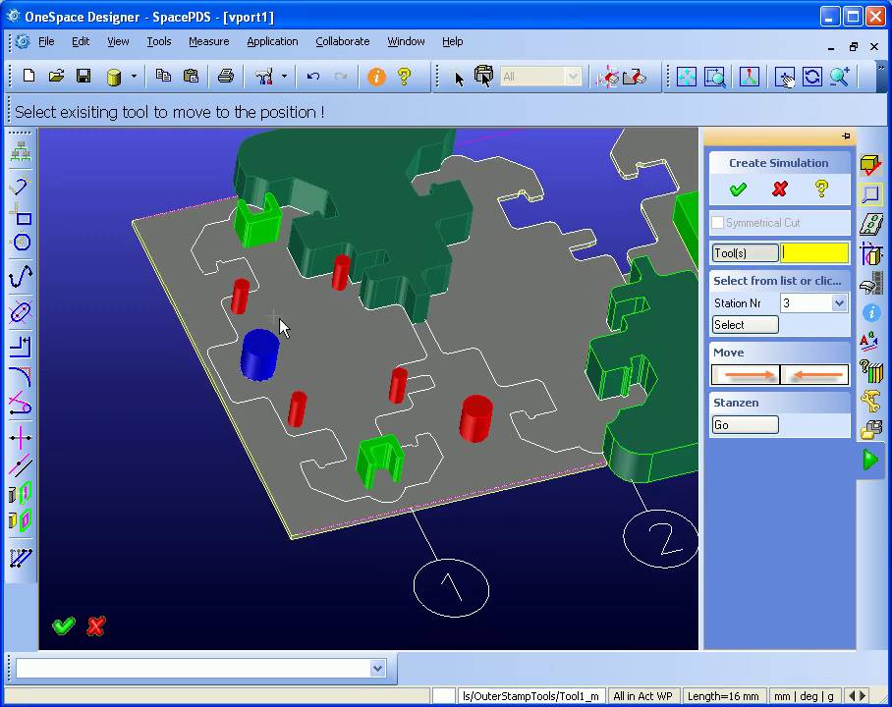
Move the four small round red stamps together to station 4 and punch the strip with them.
click(239, 294)
click(344, 272)
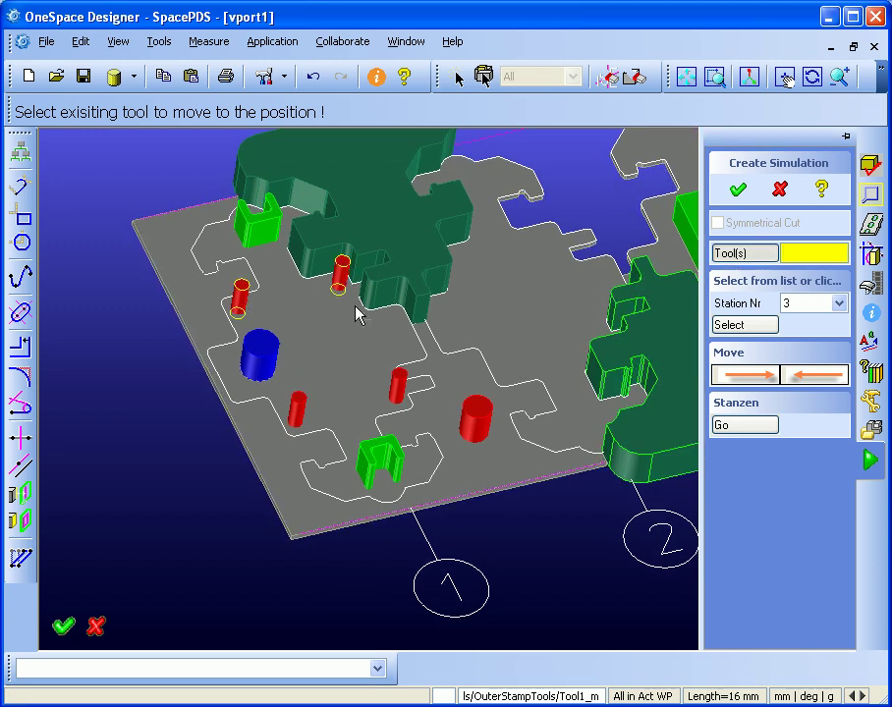
click(399, 383)
click(298, 411)
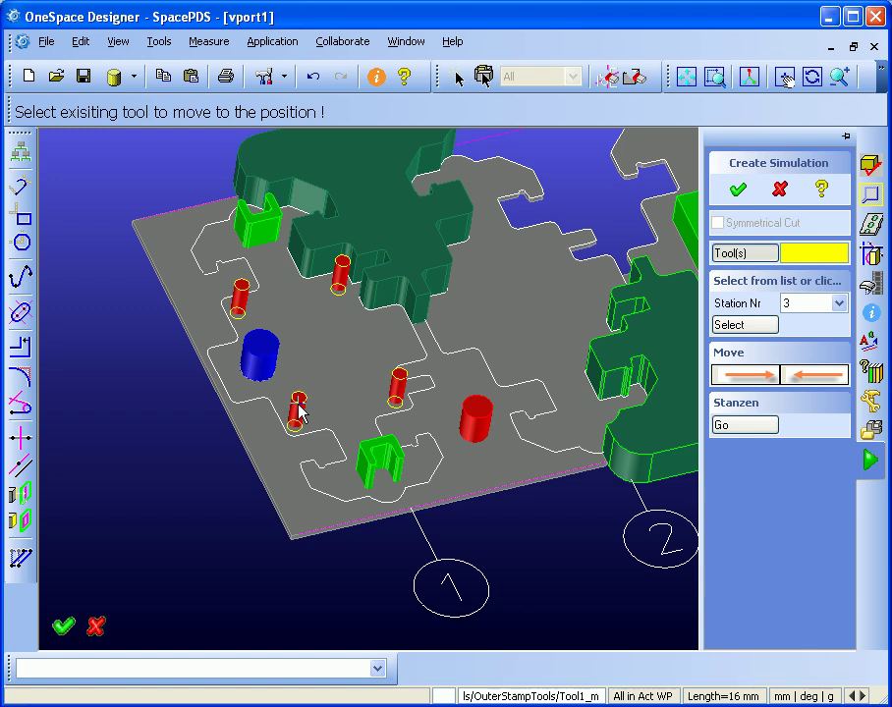
middle_click(178, 491)
click(739, 377)
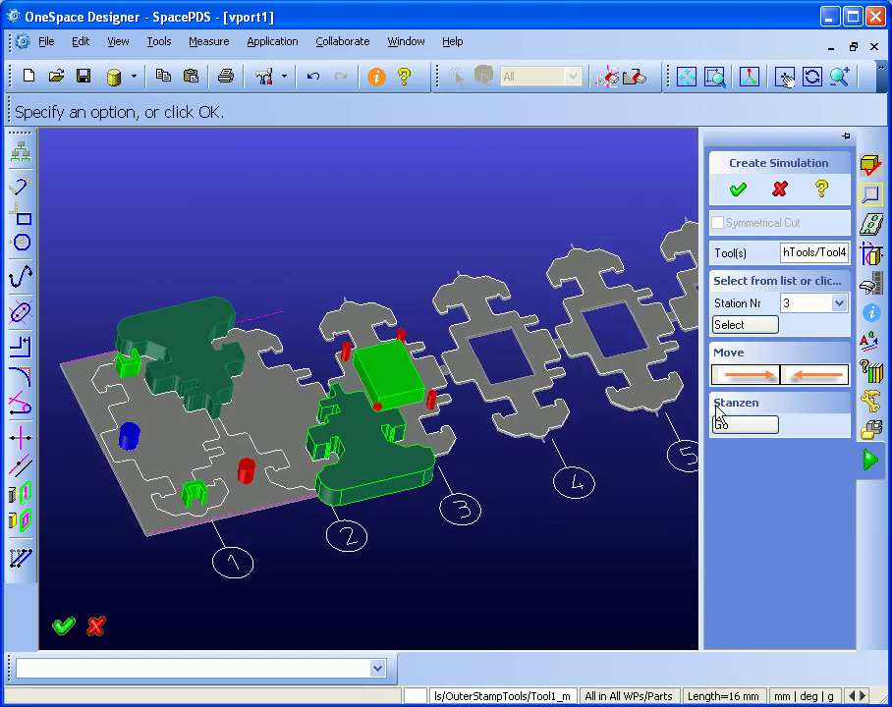
click(746, 376)
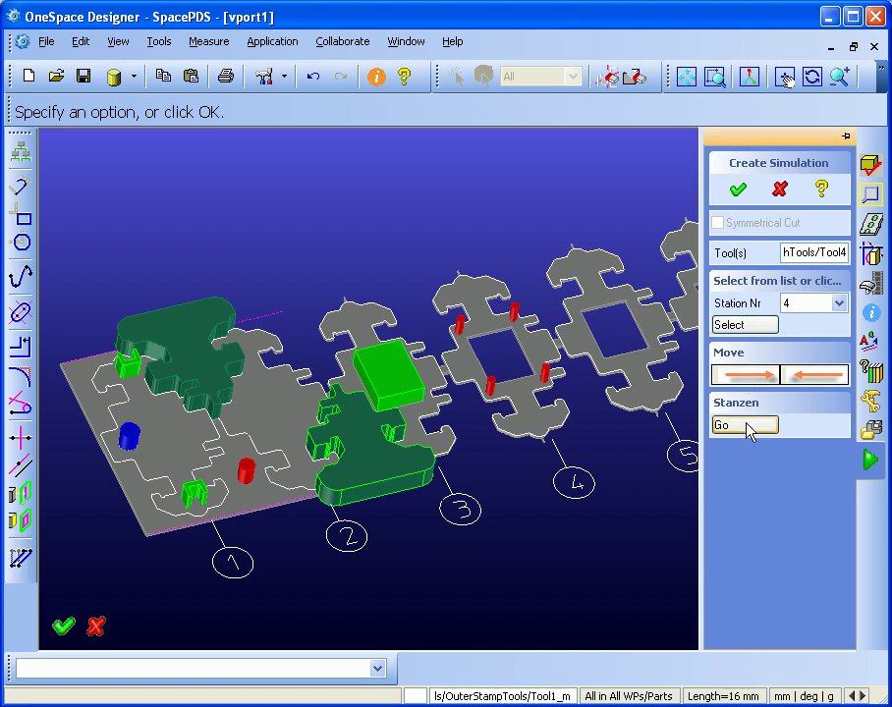
click(746, 426)
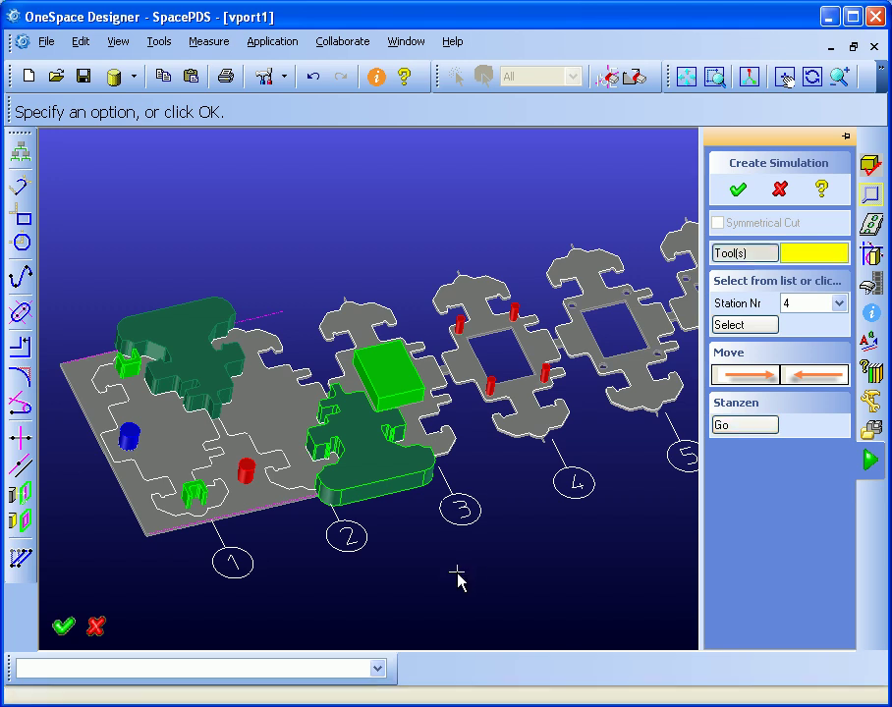
Move the blue cylindrical stamp to station 5 and punch the strip there.
scroll(498, 504, up, 5)
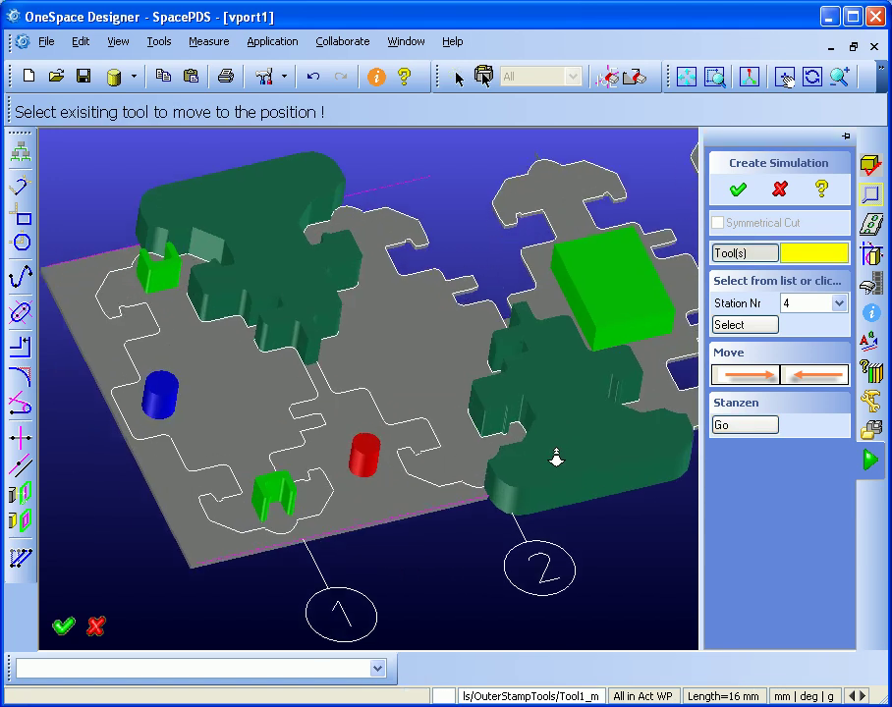
click(169, 389)
scroll(561, 393, down, 3)
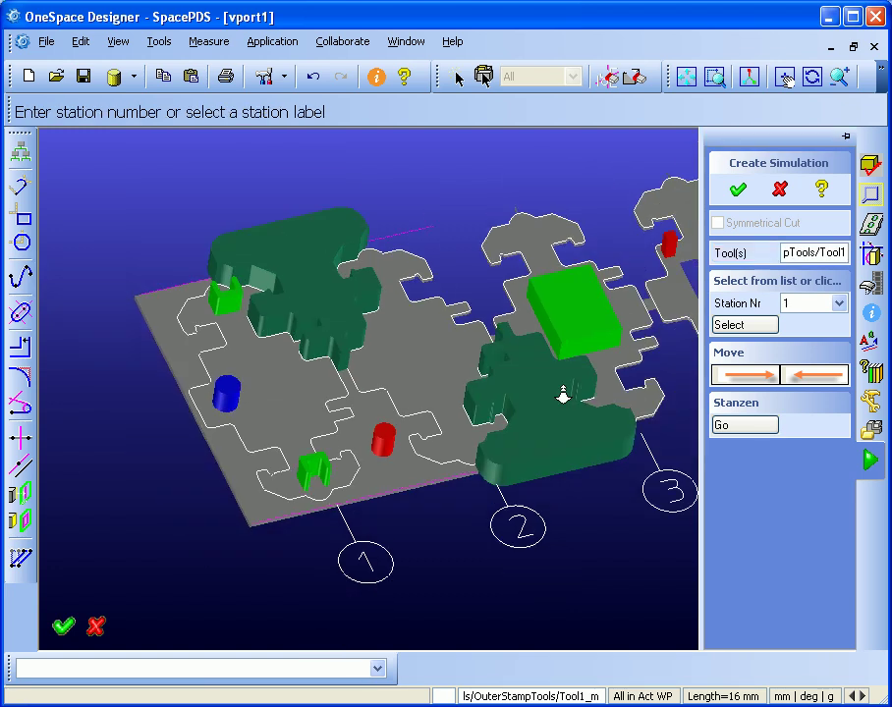
middle_drag(562, 393, 333, 411)
click(762, 378)
click(762, 378)
click(762, 378)
click(762, 378)
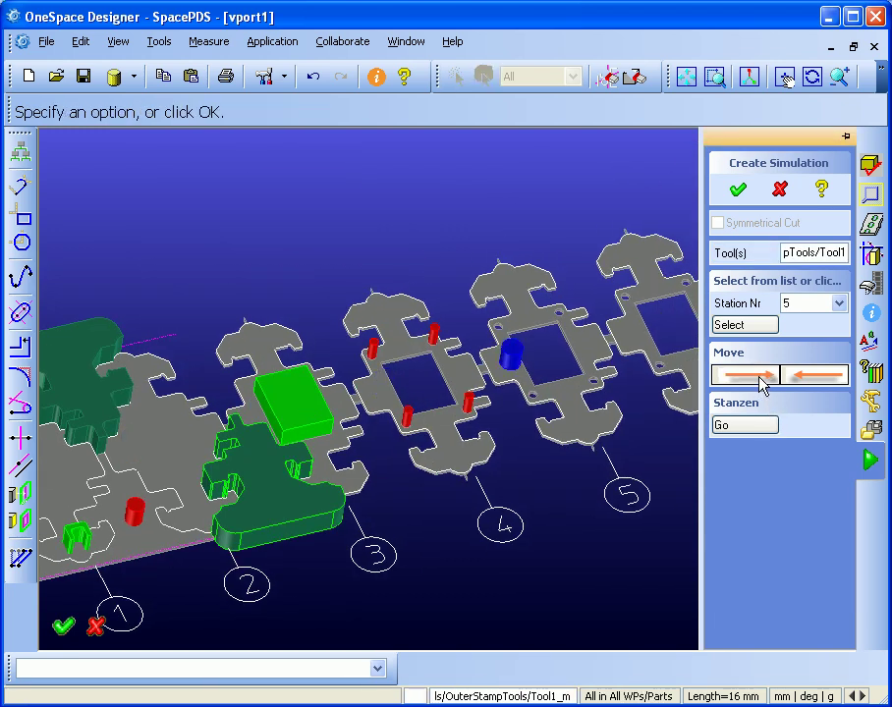
click(746, 432)
Punch the strip with the two green U-shaped stamps at station 6 and finish the punching simulation.
scroll(589, 546, down, 3)
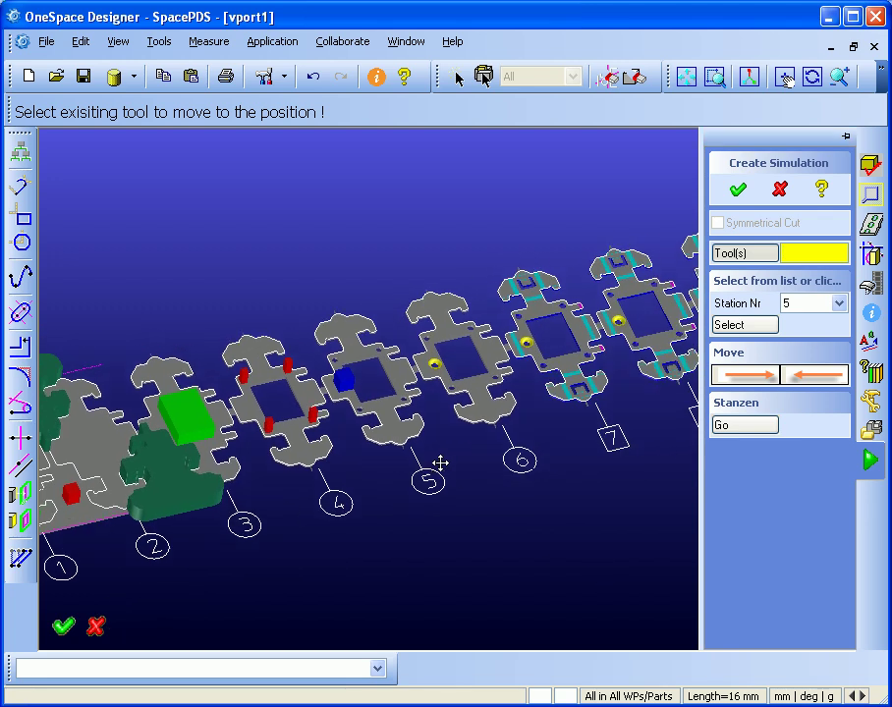
middle_drag(385, 514, 566, 478)
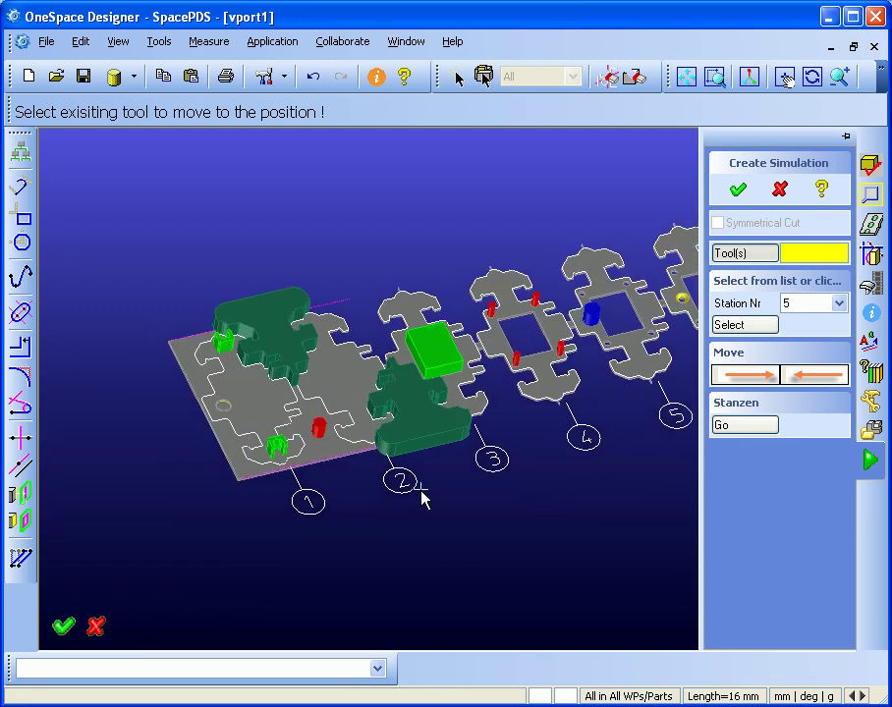
scroll(541, 339, up, 3)
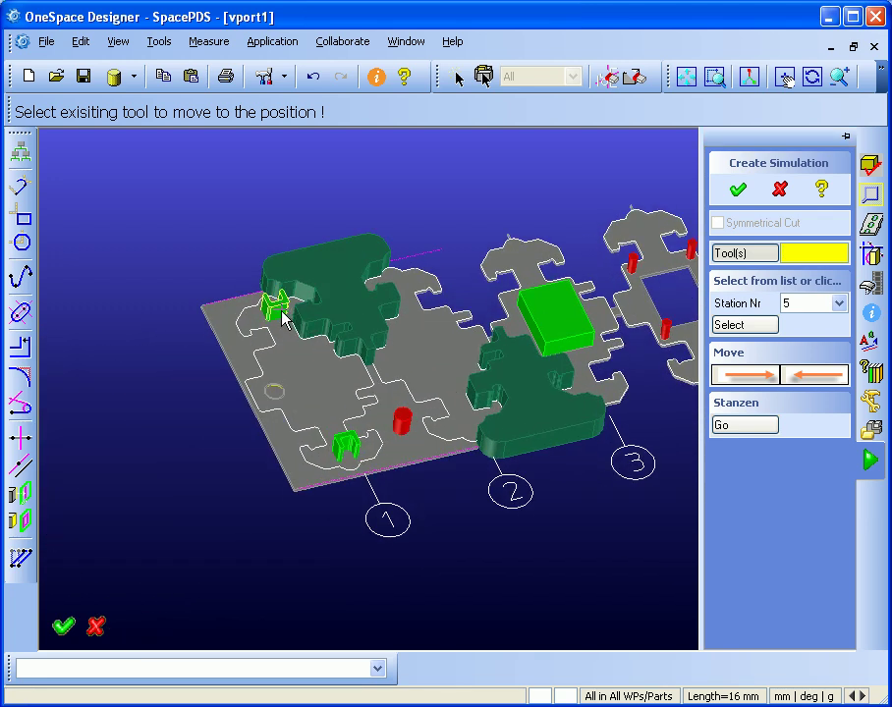
click(282, 313)
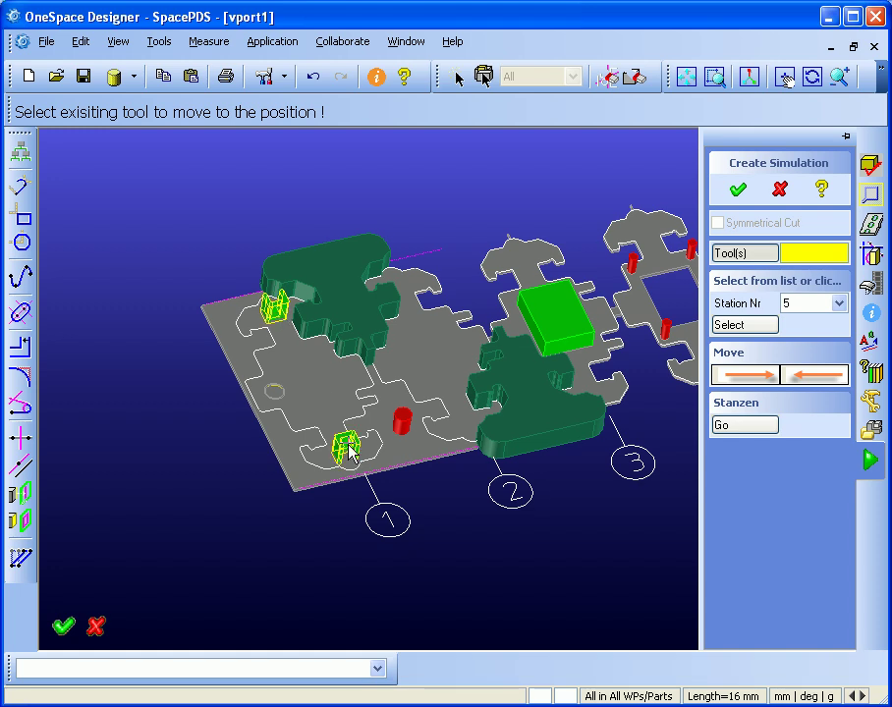
middle_click(543, 583)
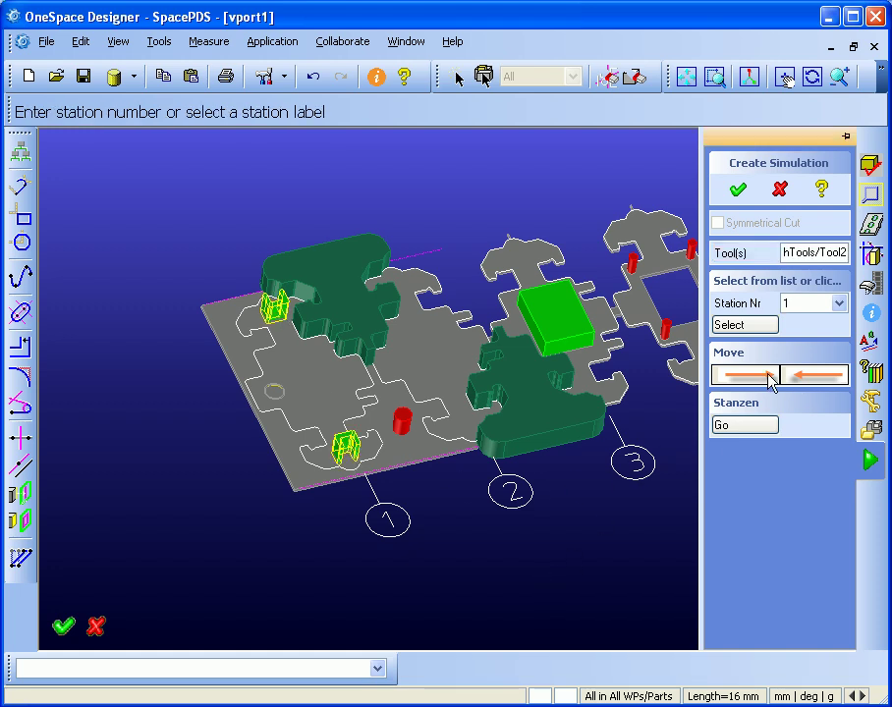
scroll(589, 444, down, 2)
middle_drag(589, 444, 392, 419)
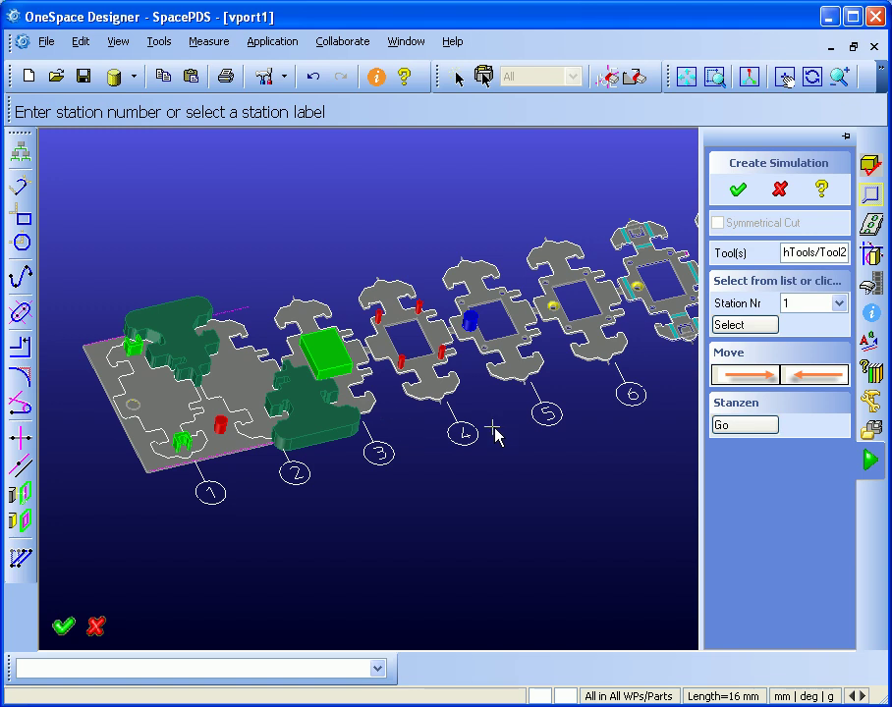
middle_drag(496, 434, 300, 448)
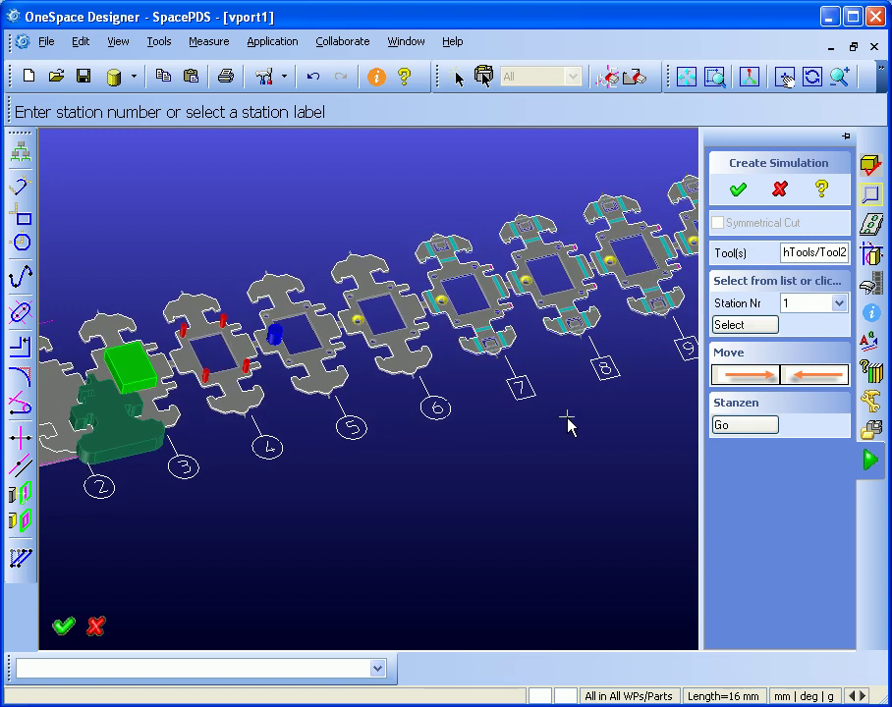
click(739, 379)
click(738, 379)
click(738, 379)
click(741, 379)
click(740, 376)
click(735, 425)
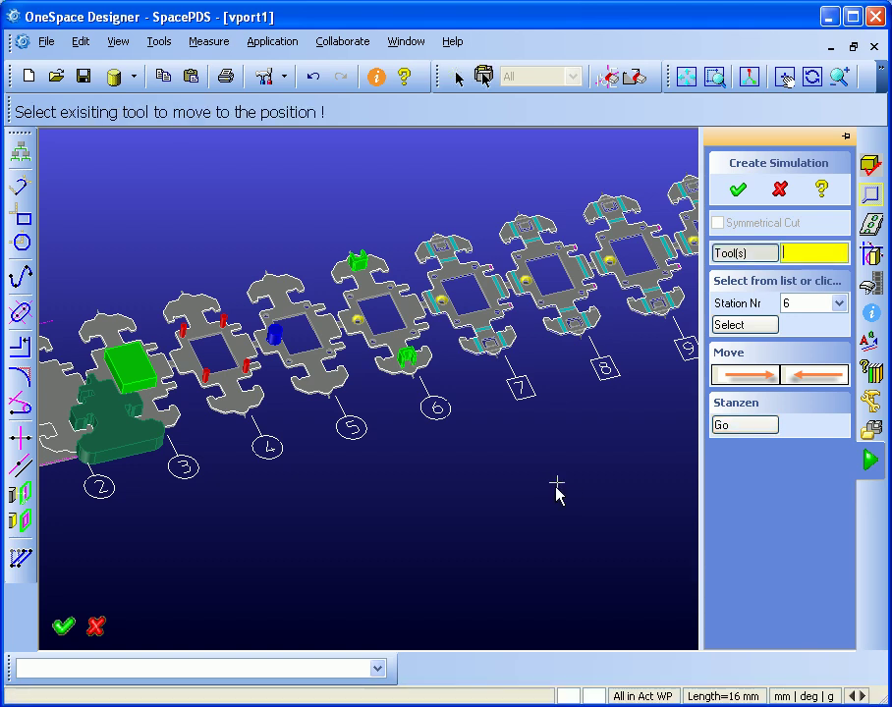
click(738, 192)
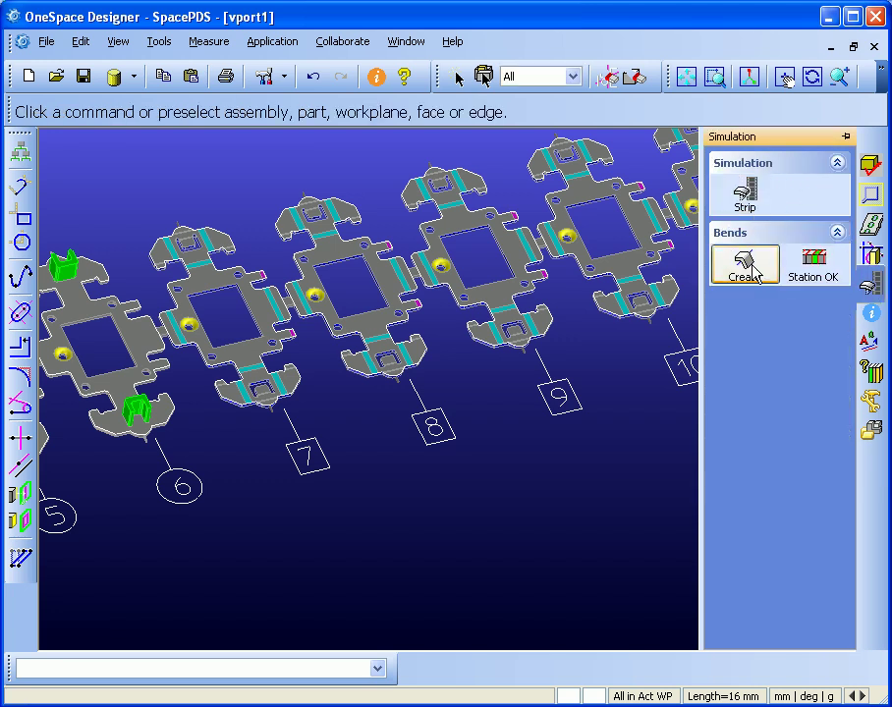
Fold the lower flange at station 7 by 90 degrees with inner radius 0.5 and complete station 7.
click(742, 265)
middle_drag(412, 478, 511, 441)
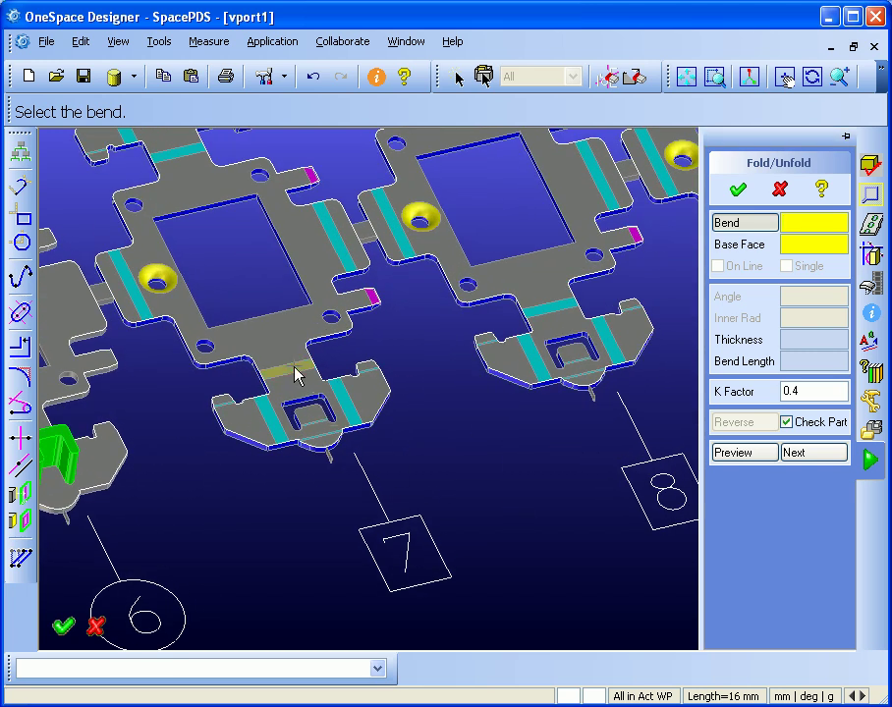
click(295, 371)
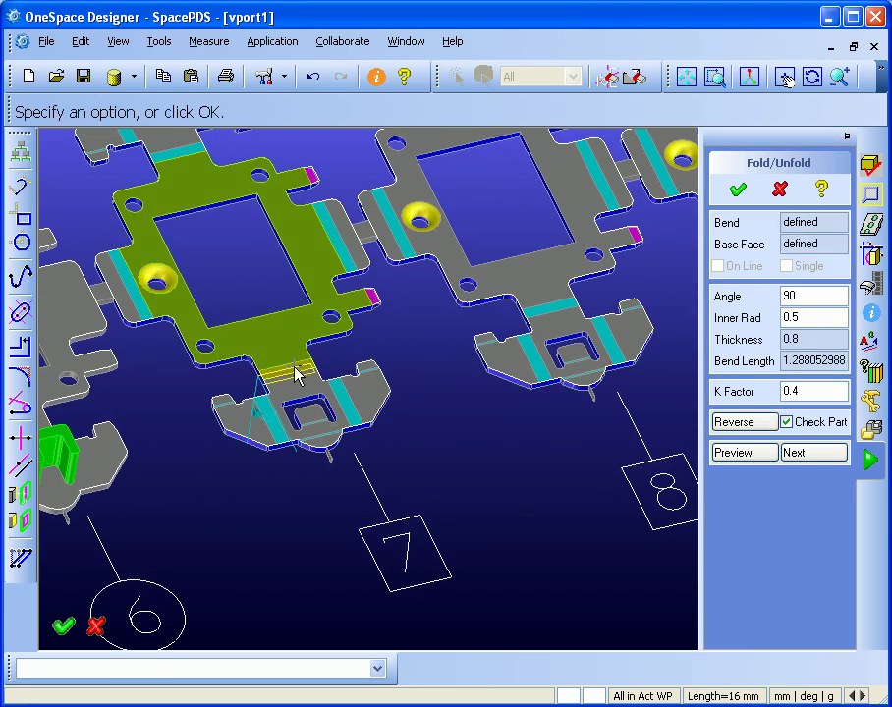
click(738, 188)
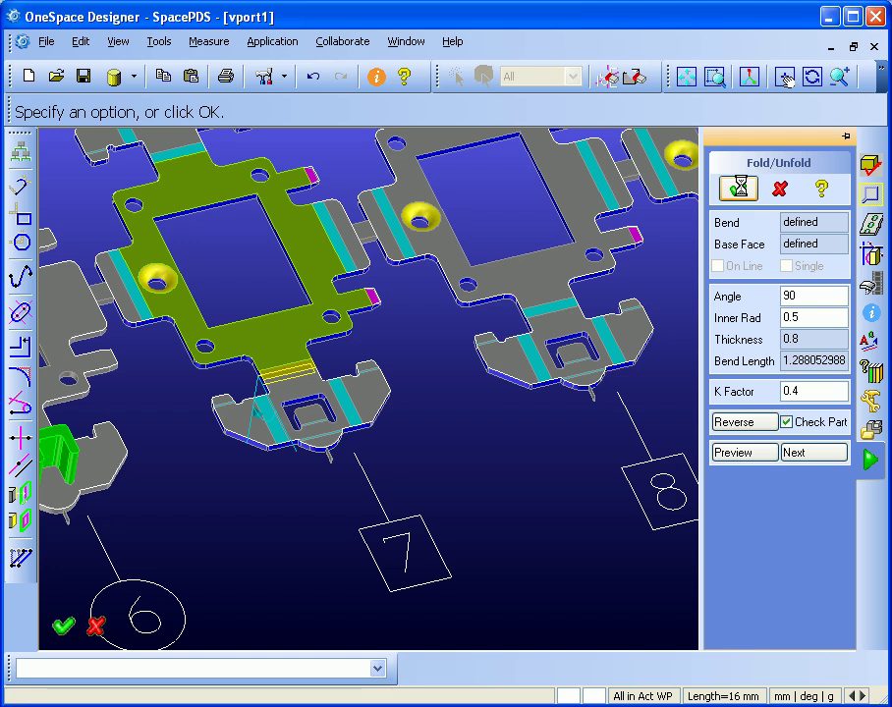
click(751, 273)
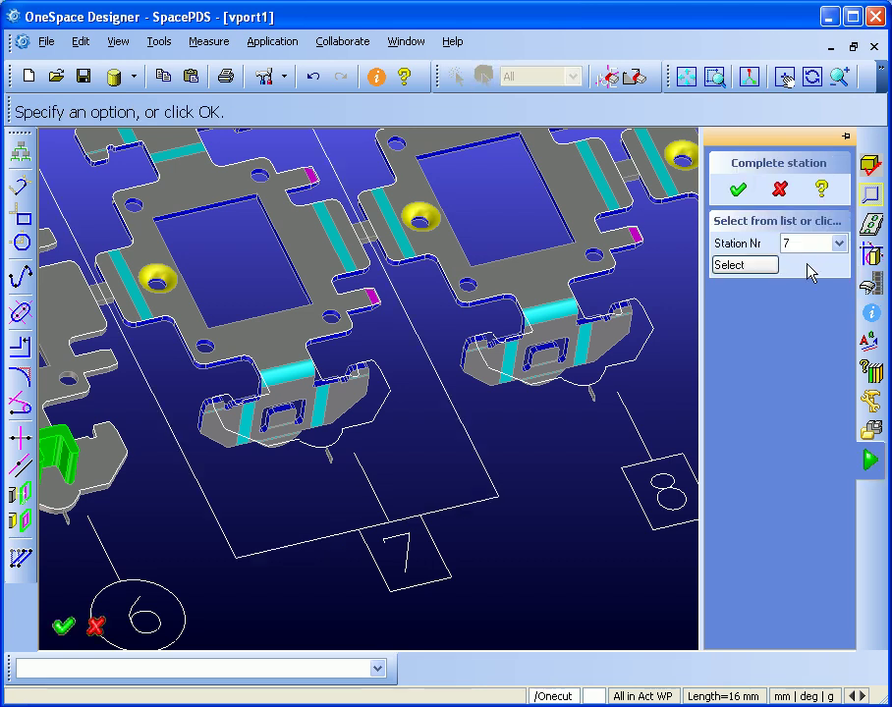
click(738, 189)
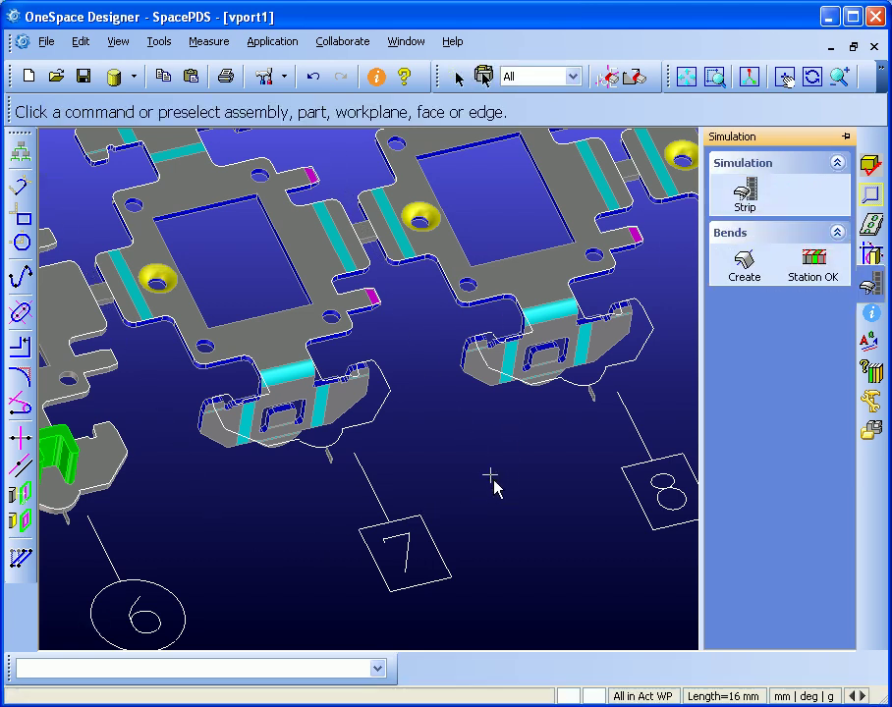
Fold the upper flange of the bracket at station 8 and complete station 8.
click(871, 254)
click(872, 285)
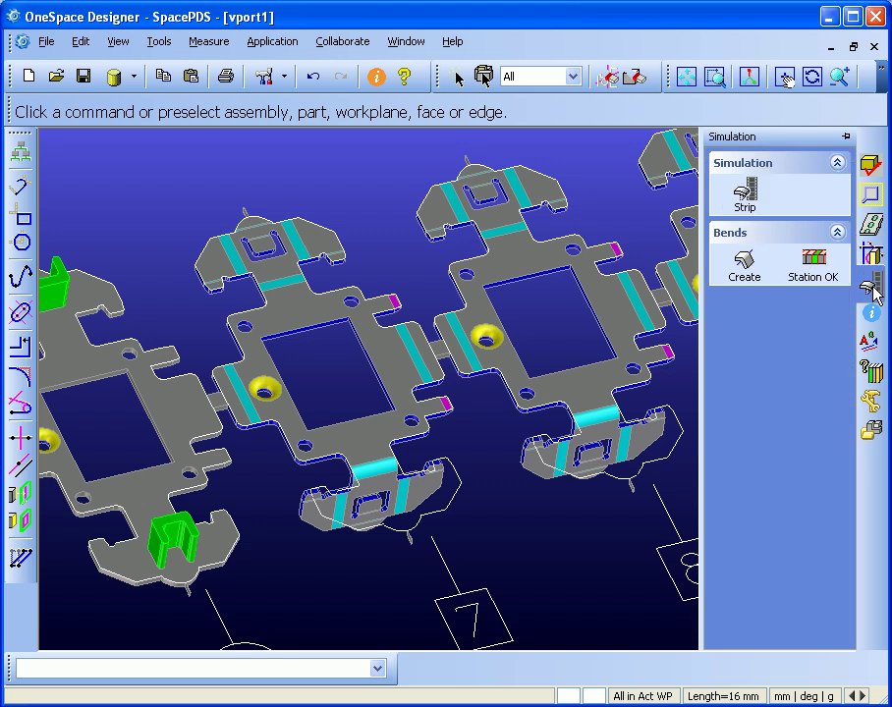
click(767, 271)
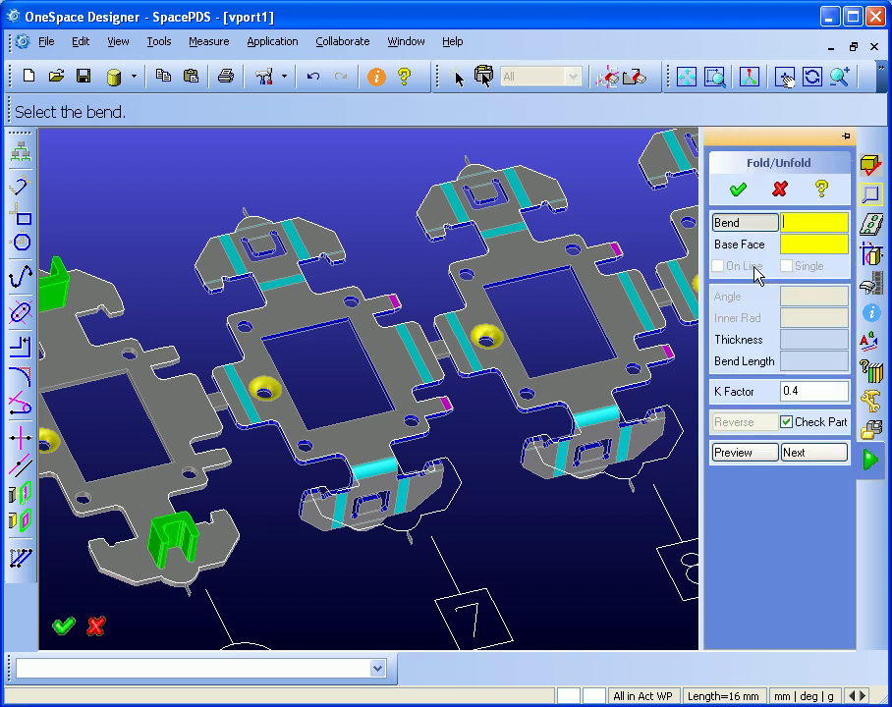
click(503, 240)
click(737, 188)
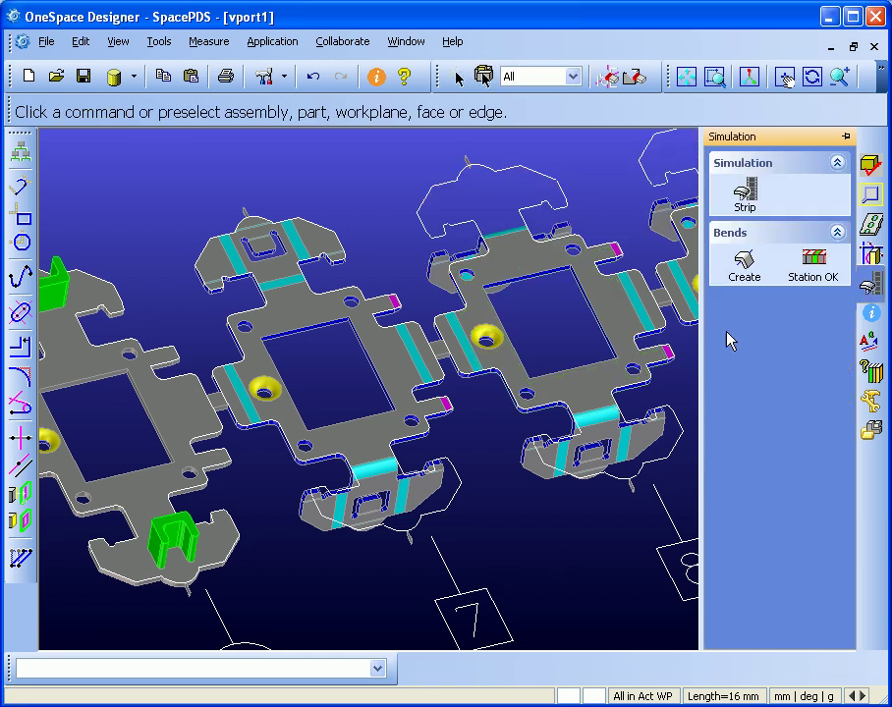
click(827, 269)
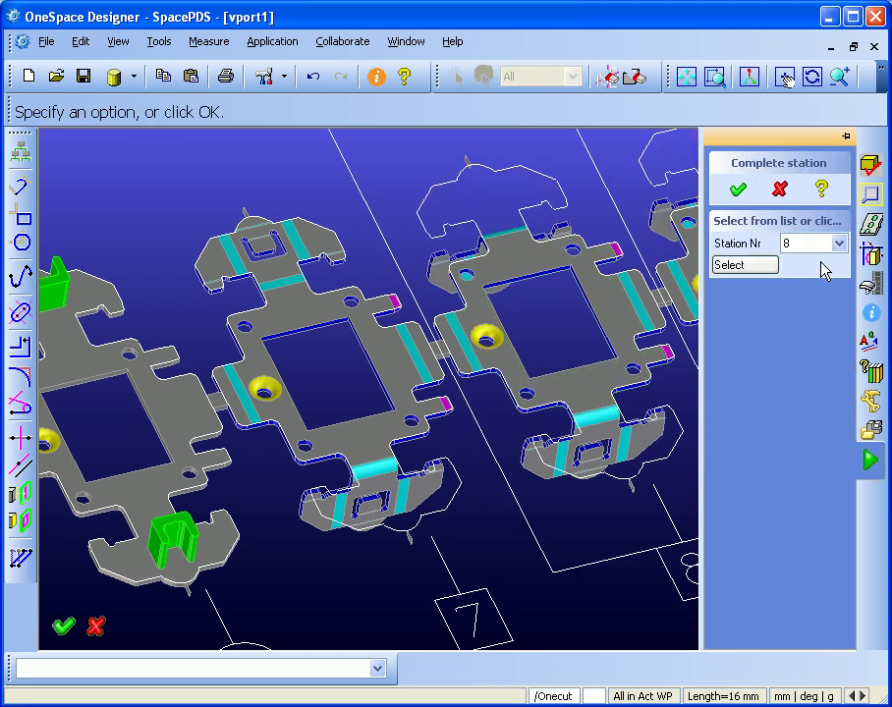
click(737, 189)
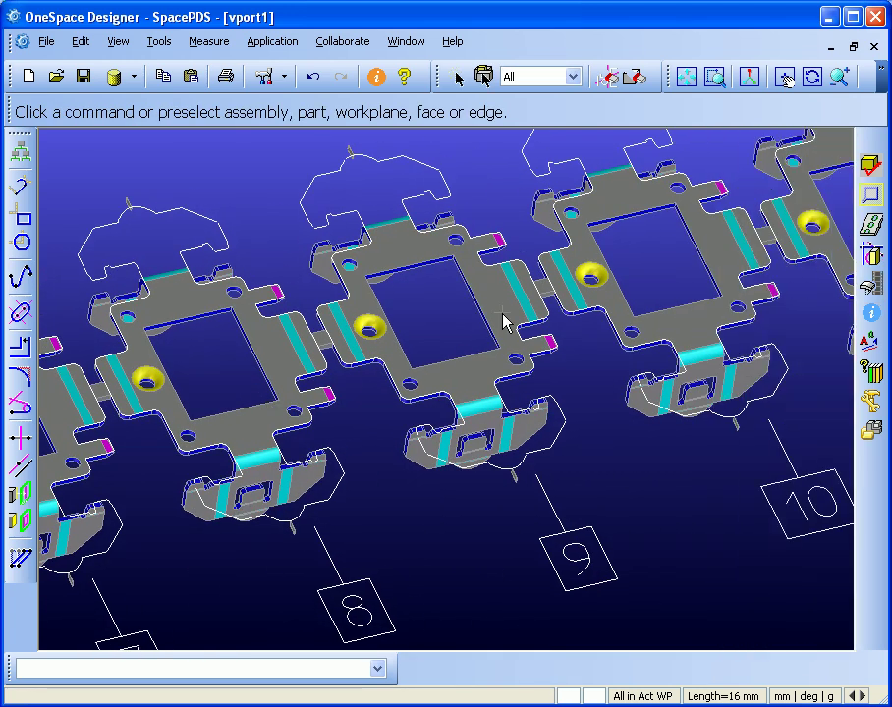
Fold the right wing of the lower flange at station 9 by 100 degrees and complete station 9.
mouse_move(870, 285)
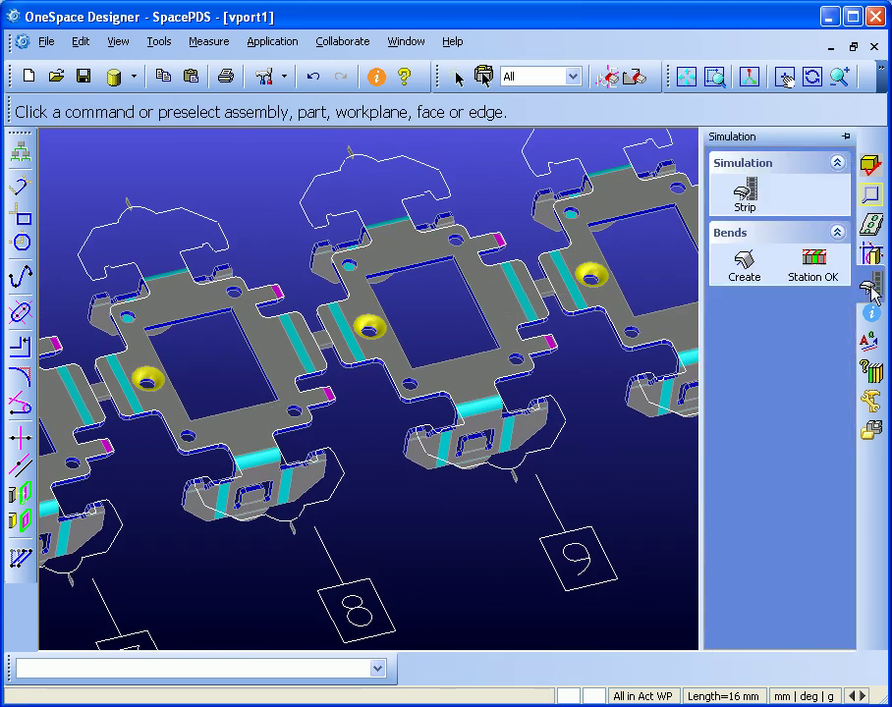
click(762, 278)
click(511, 443)
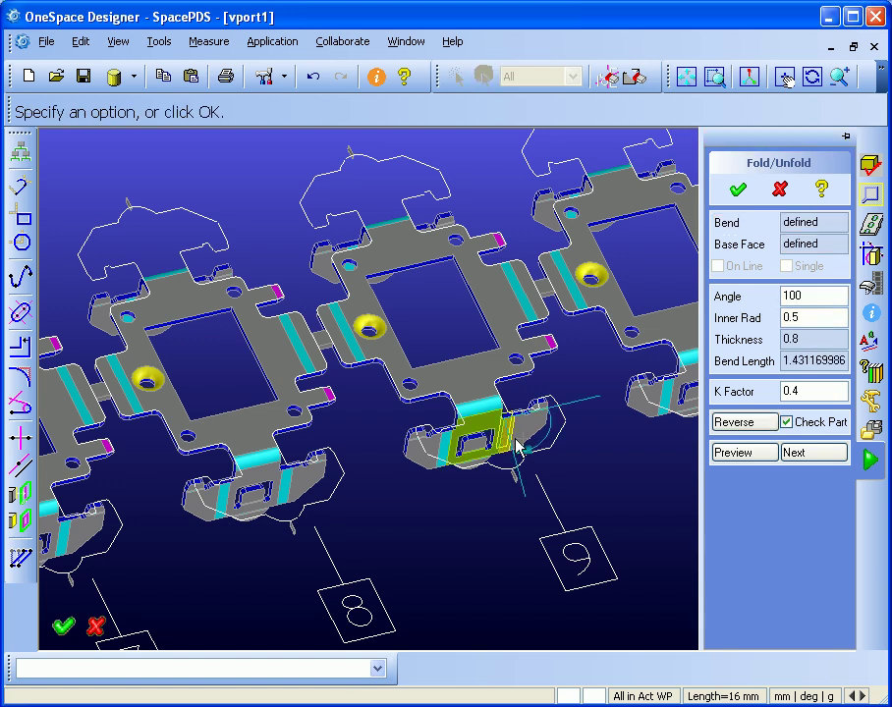
click(739, 190)
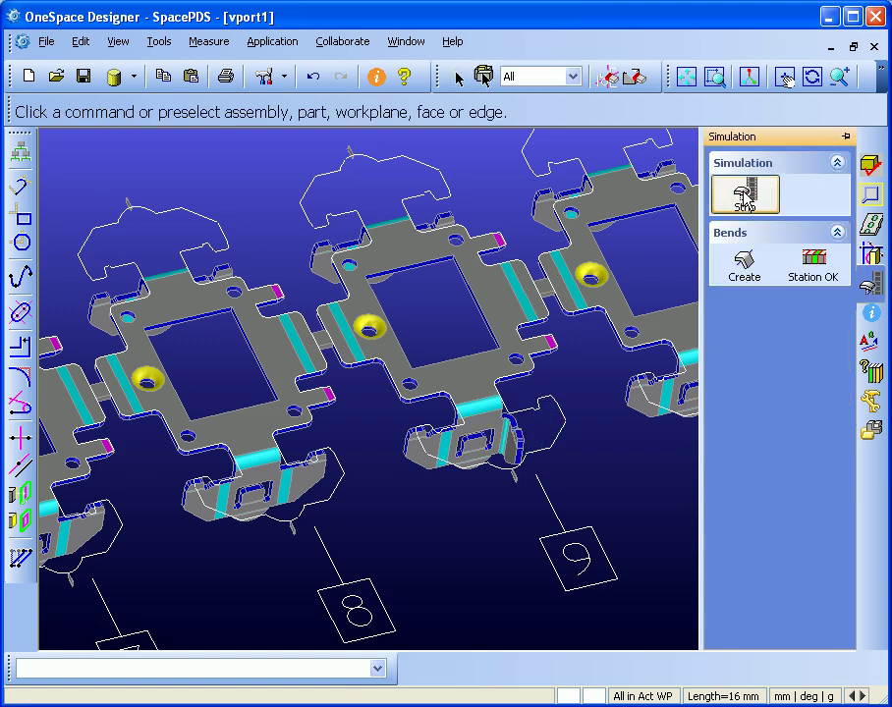
click(819, 270)
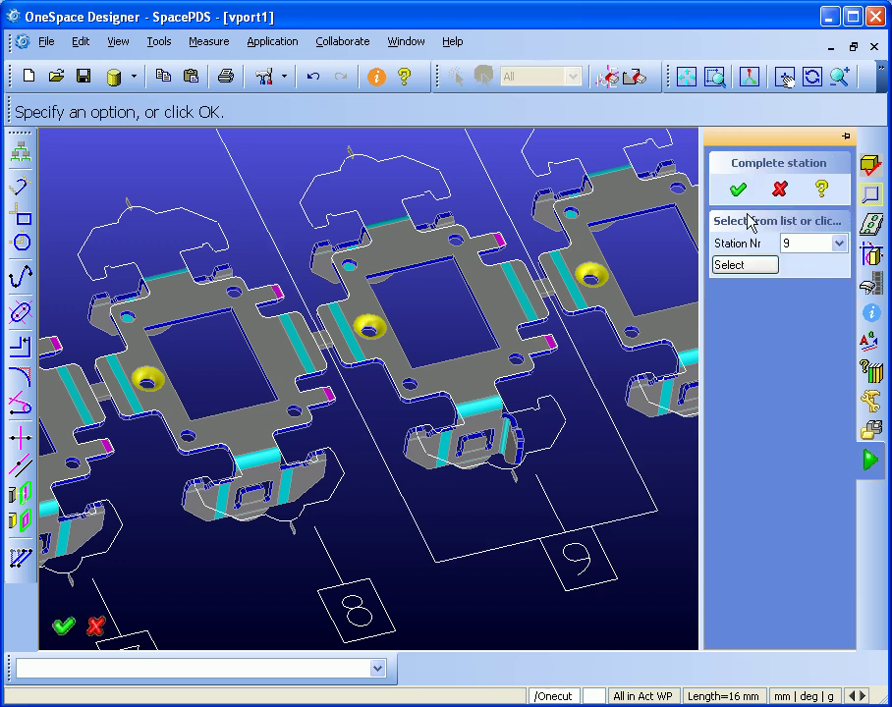
click(740, 193)
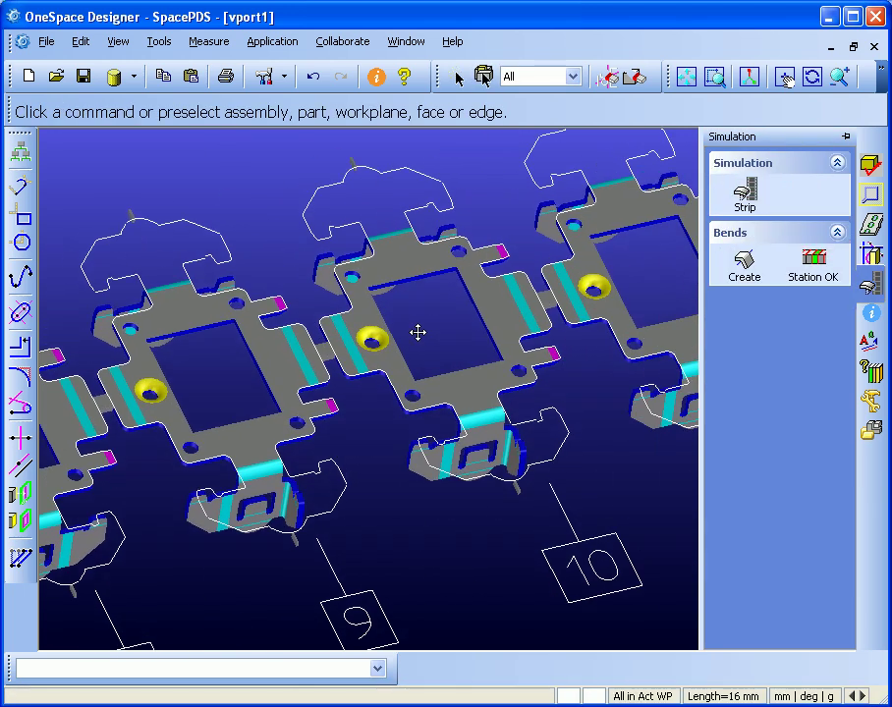
Fold the left wing of the lower flange at station 10 by 100 degrees with inner radius 0.5.
click(871, 285)
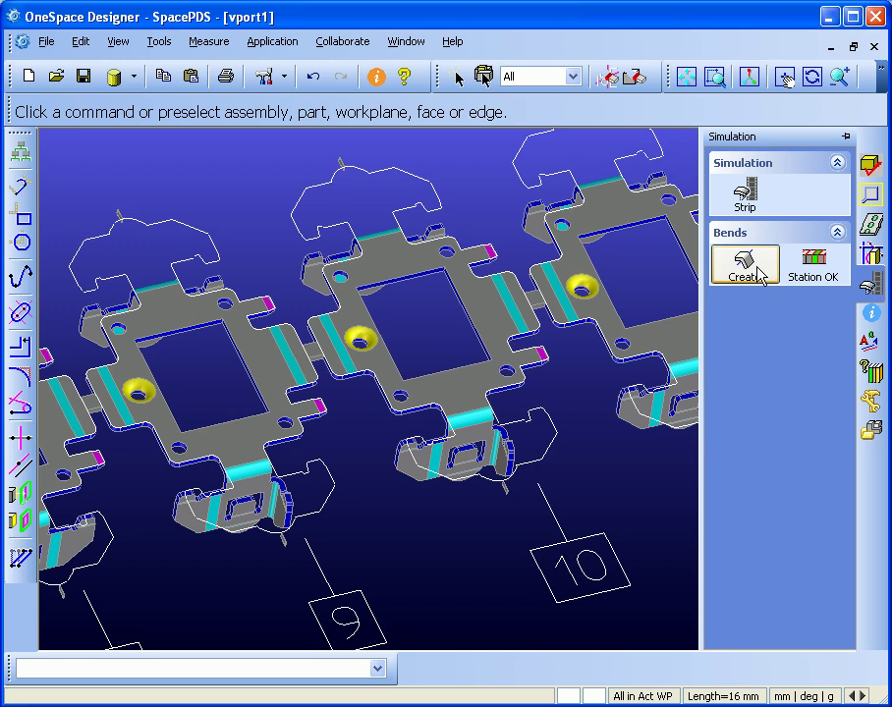
click(742, 267)
click(432, 468)
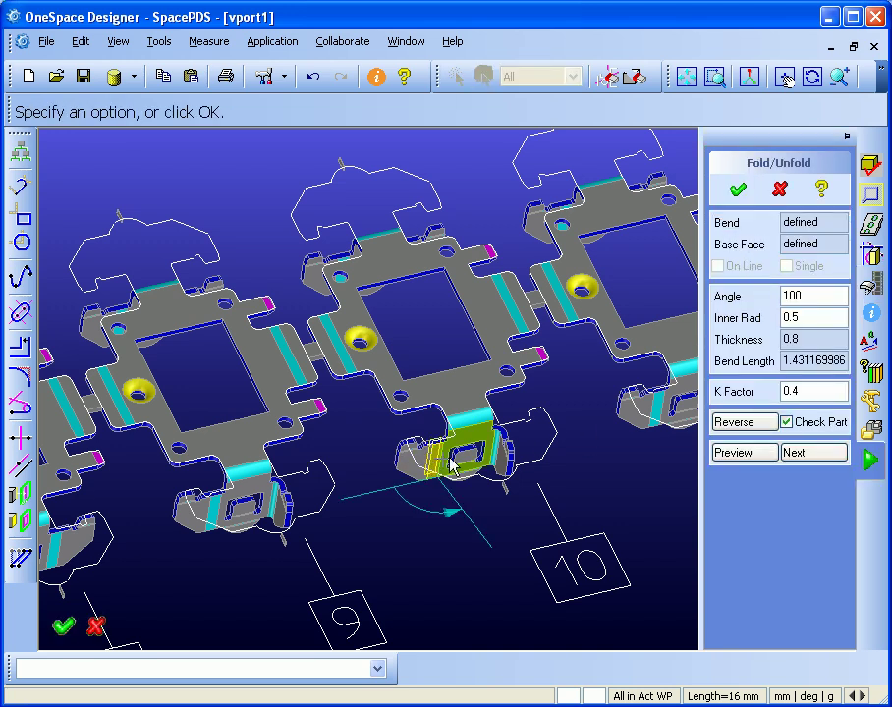
click(737, 189)
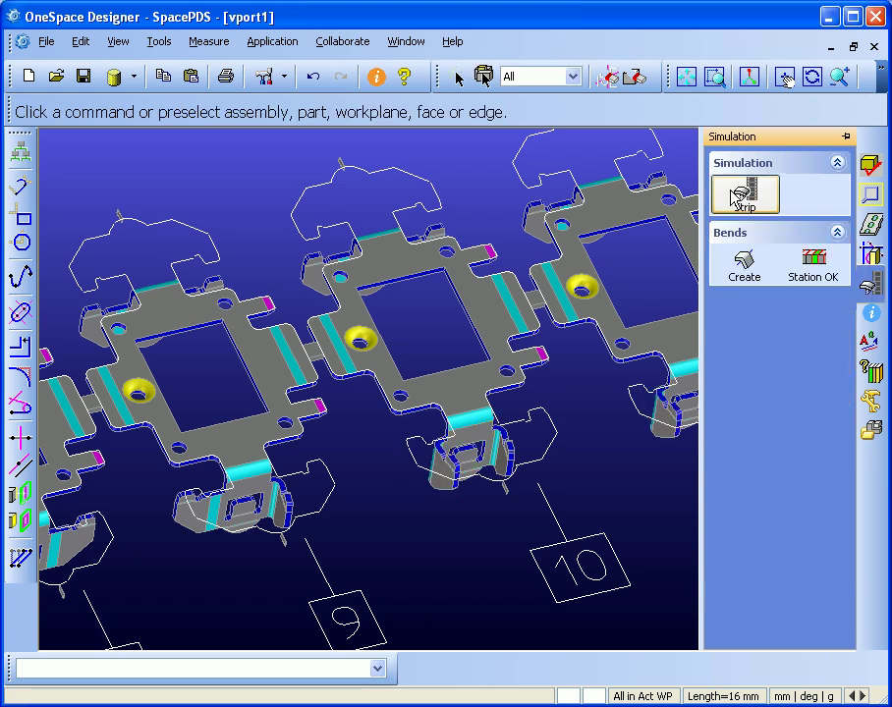
Complete station 10 of the bending simulation.
click(760, 258)
click(739, 191)
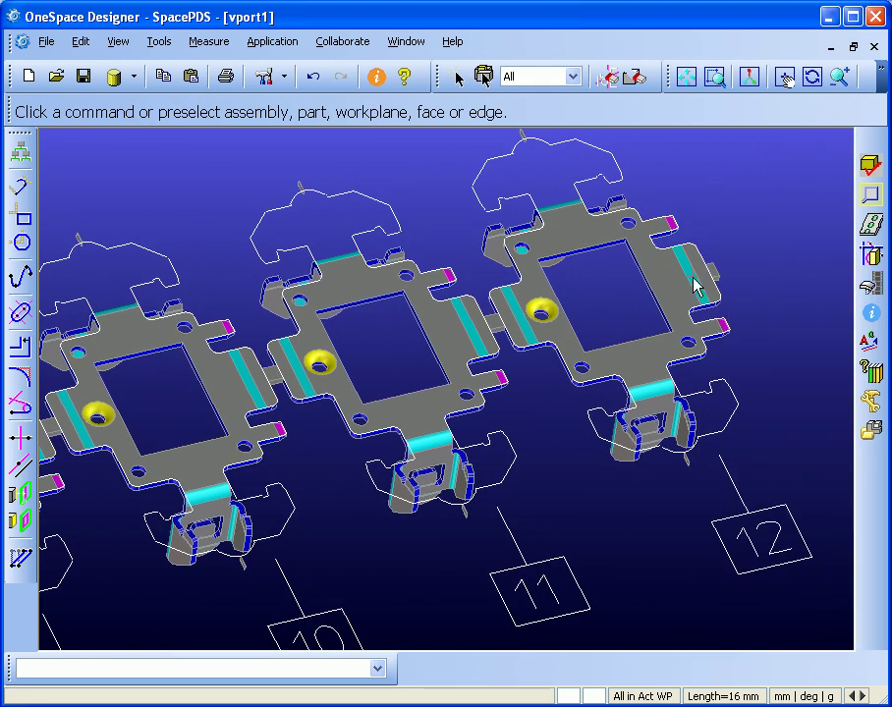
Fold the left wing of the upper flange at station 11 by 100 degrees with inner radius 0.5 and complete station 11.
click(746, 267)
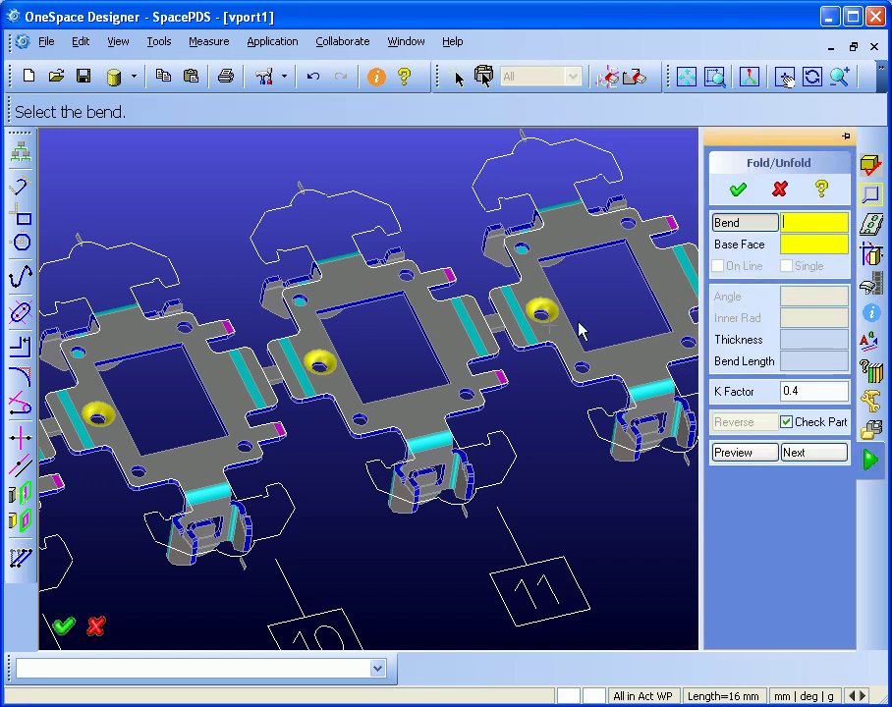
middle_drag(356, 305, 355, 339)
click(292, 260)
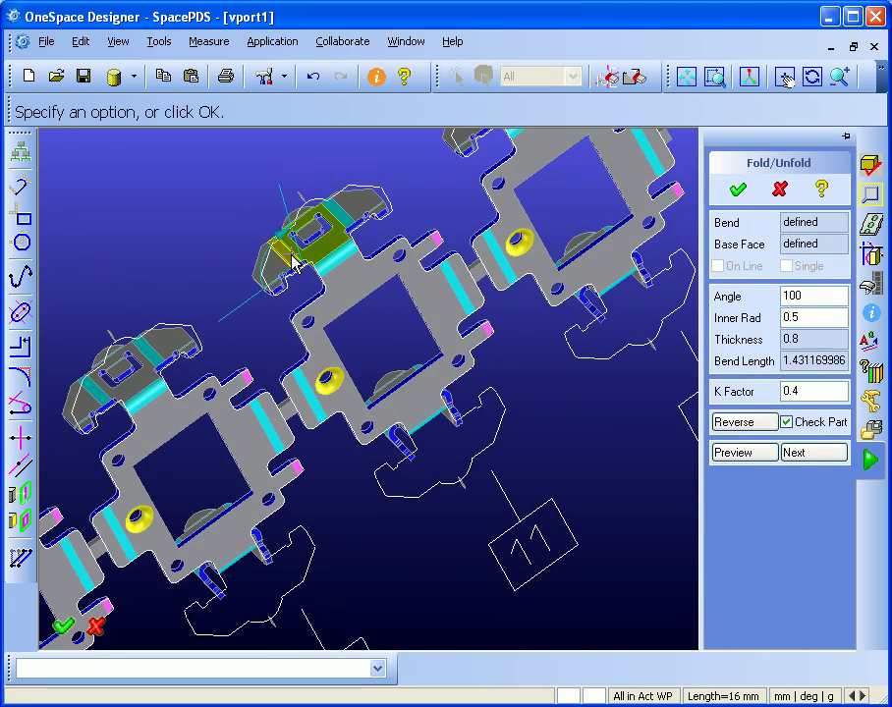
click(739, 189)
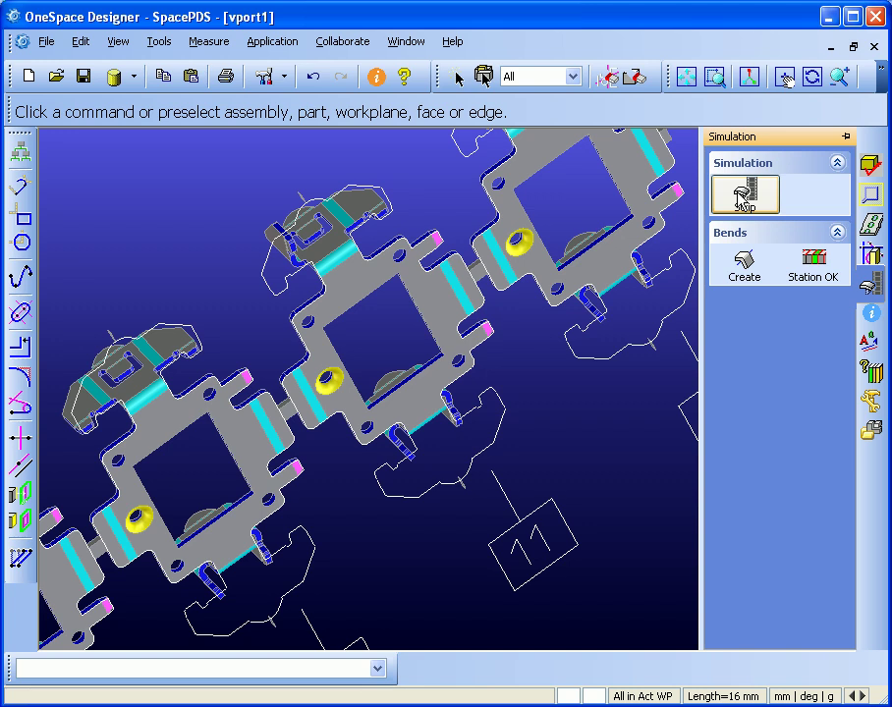
click(744, 263)
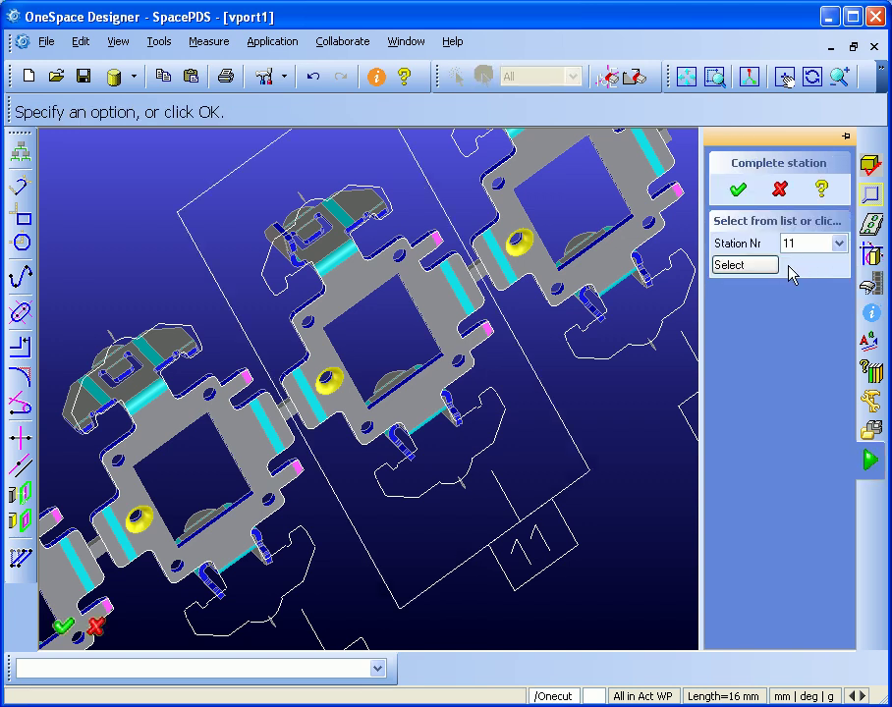
click(738, 191)
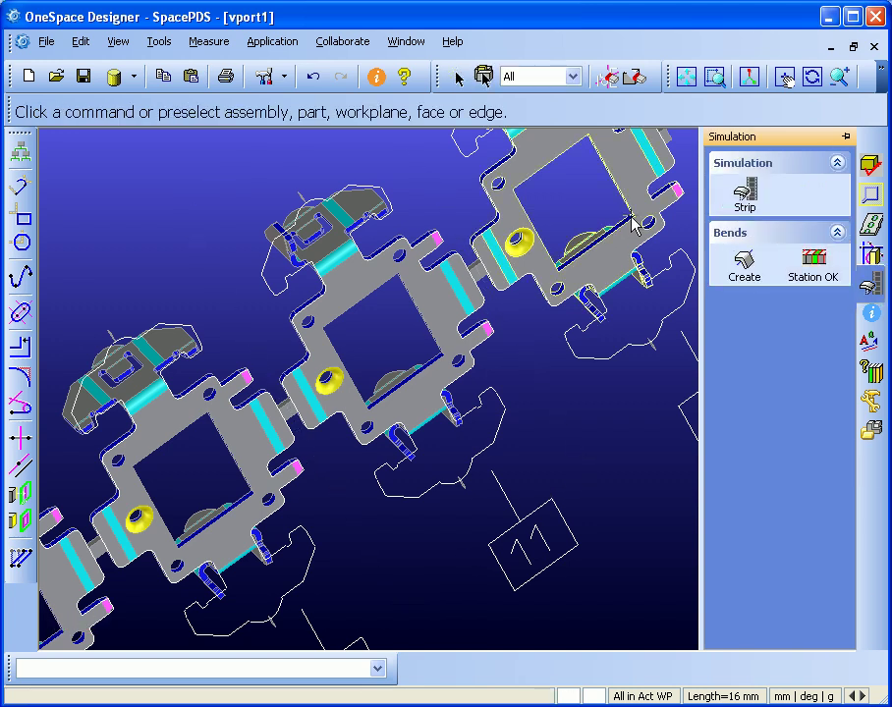
Fold the right wing of the upper flange at station 12 by 100 degrees with inner radius 0.5.
click(874, 285)
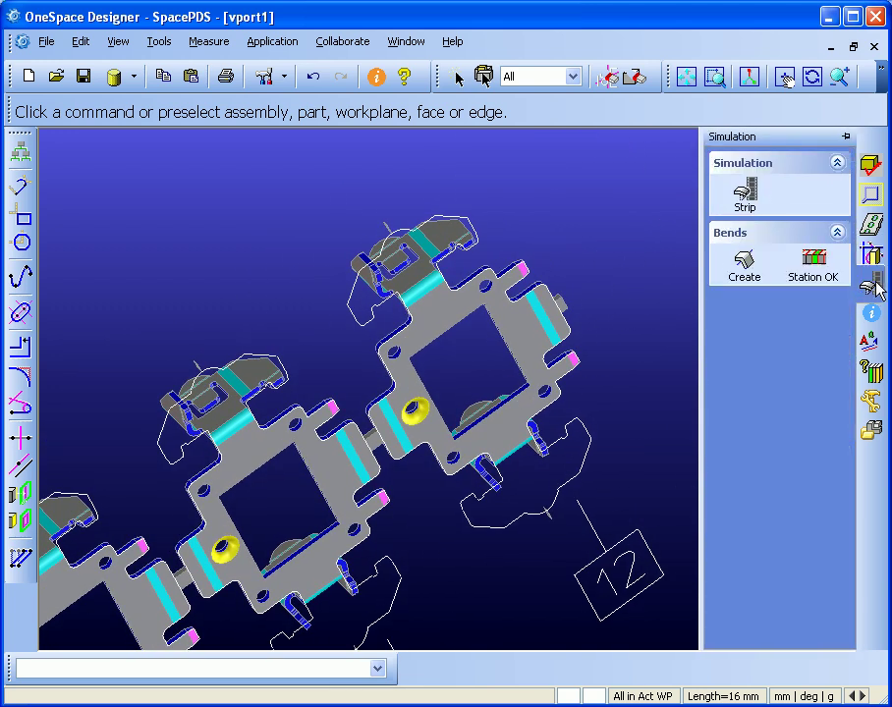
click(744, 263)
click(423, 242)
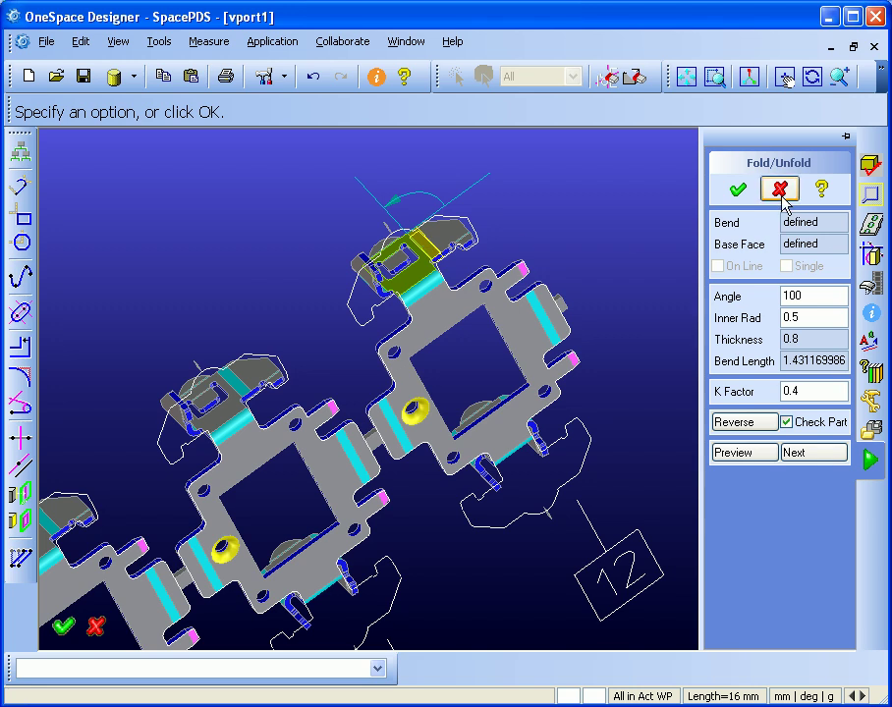
click(738, 190)
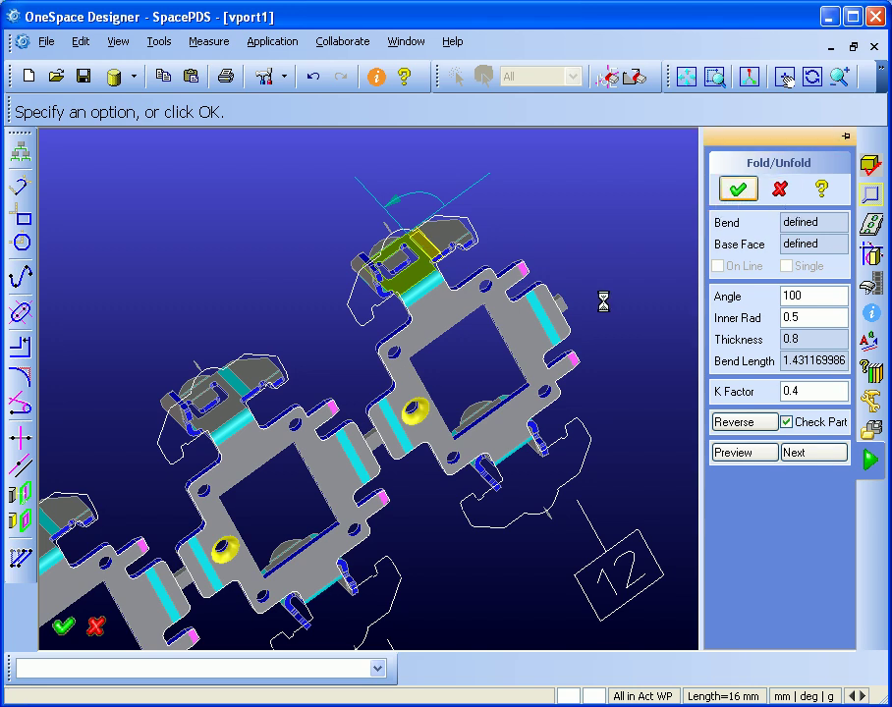
Show the structure browser and hide the SPDS_Tem... assembly so the station outlines and number labels are not displayed.
middle_drag(588, 338, 677, 454)
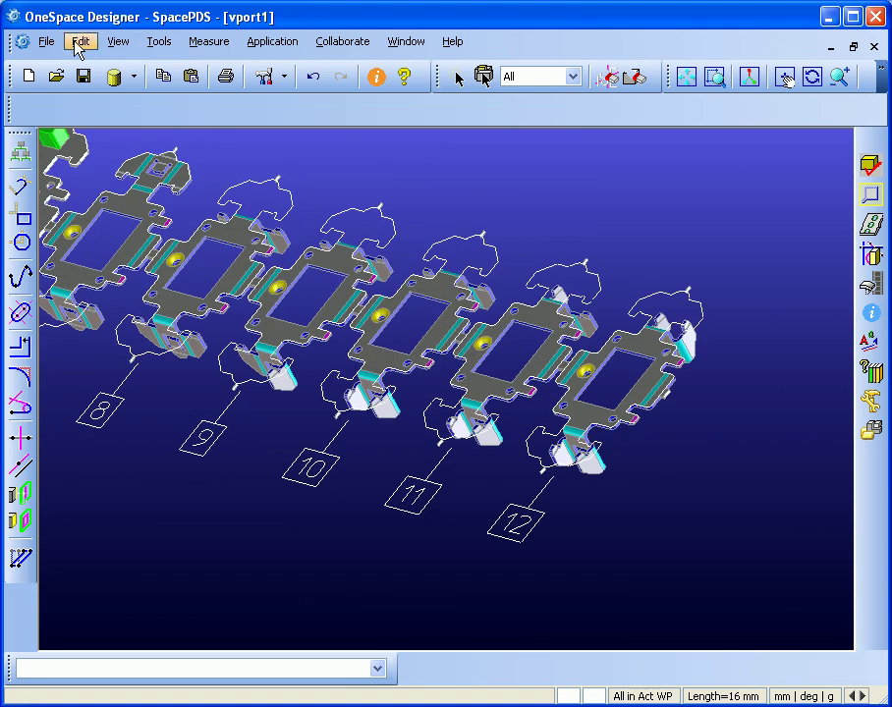
click(117, 42)
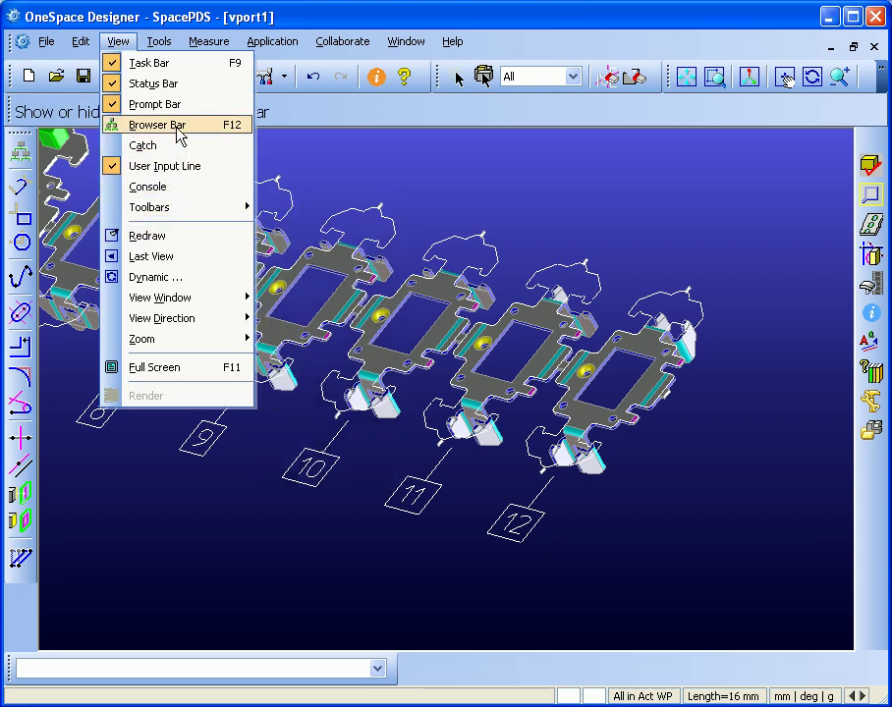
click(174, 127)
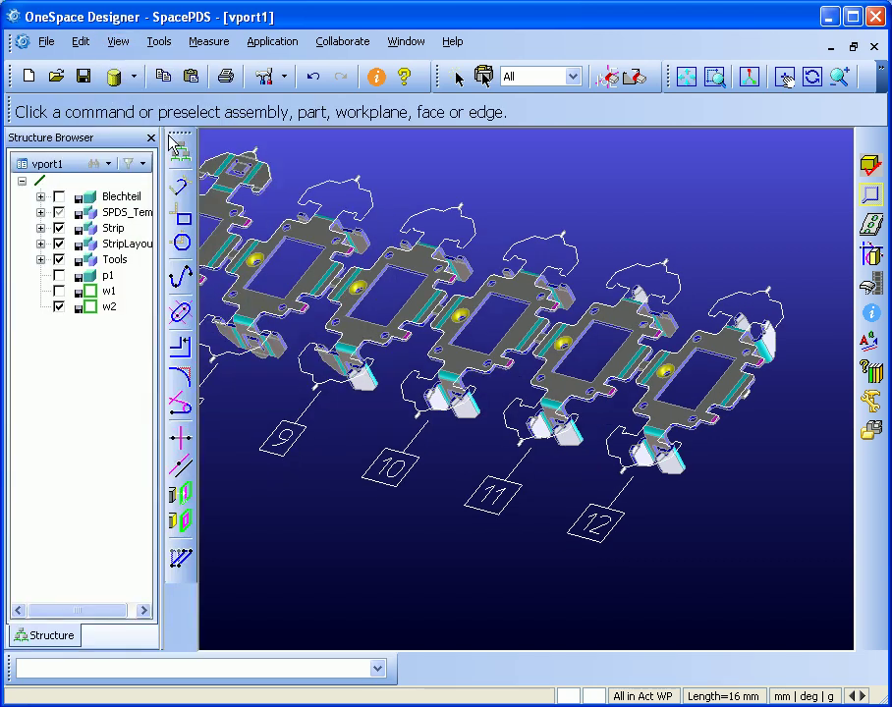
click(58, 213)
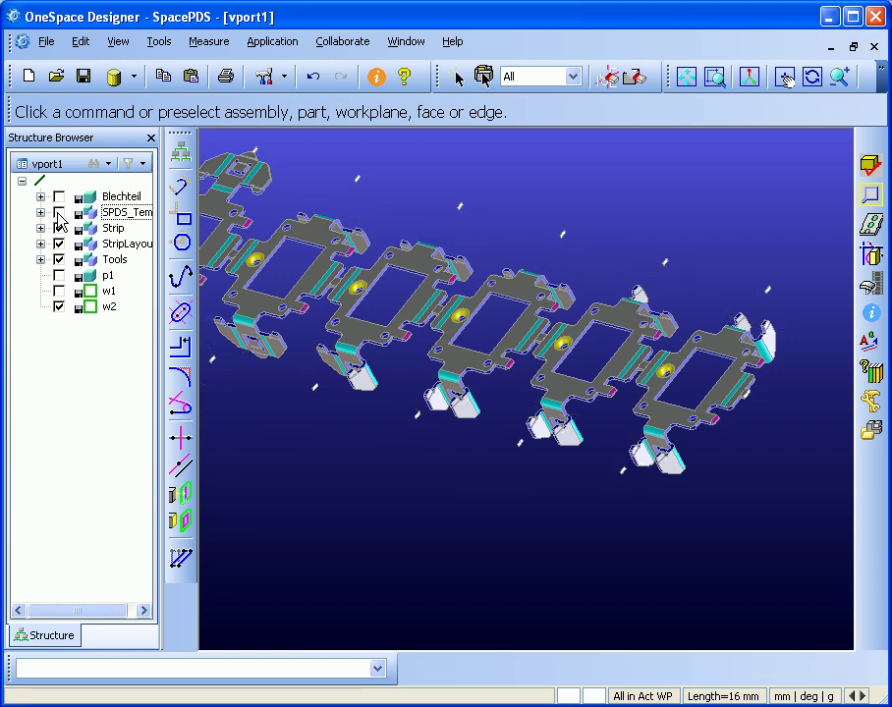
middle_drag(344, 350, 314, 324)
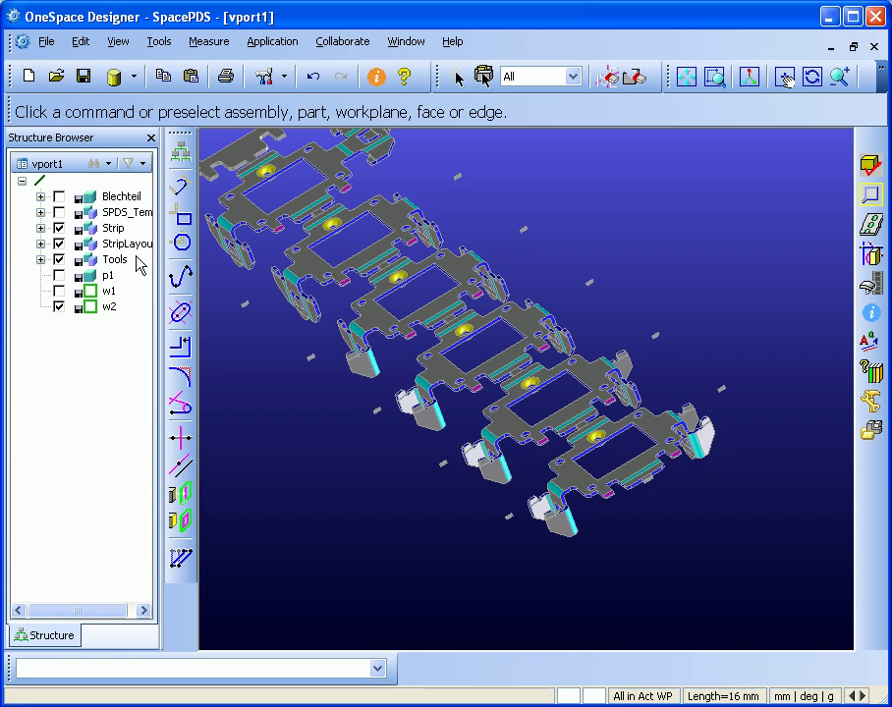
Examine the contents of the Strip assembly and inspect the simulated strip with its stamps along the stations.
click(41, 229)
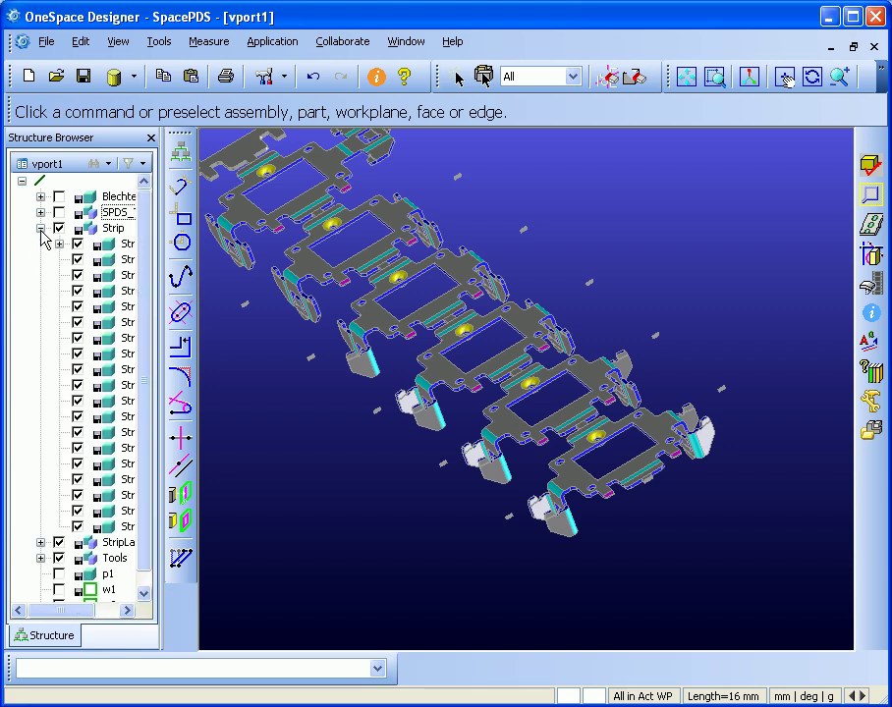
click(40, 228)
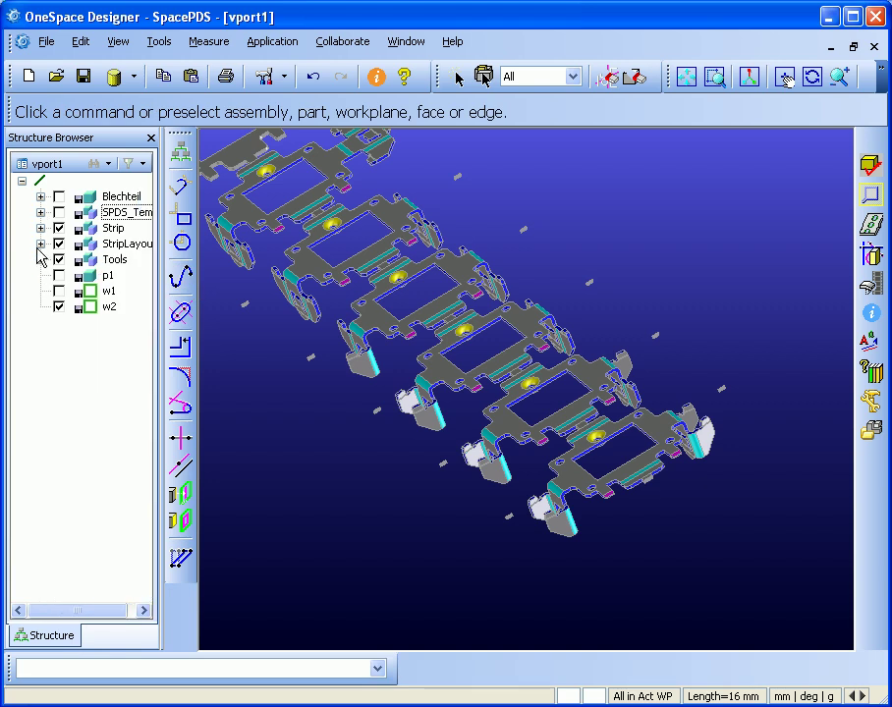
middle_drag(364, 365, 645, 426)
scroll(645, 356, up, 8)
middle_drag(688, 468, 647, 518)
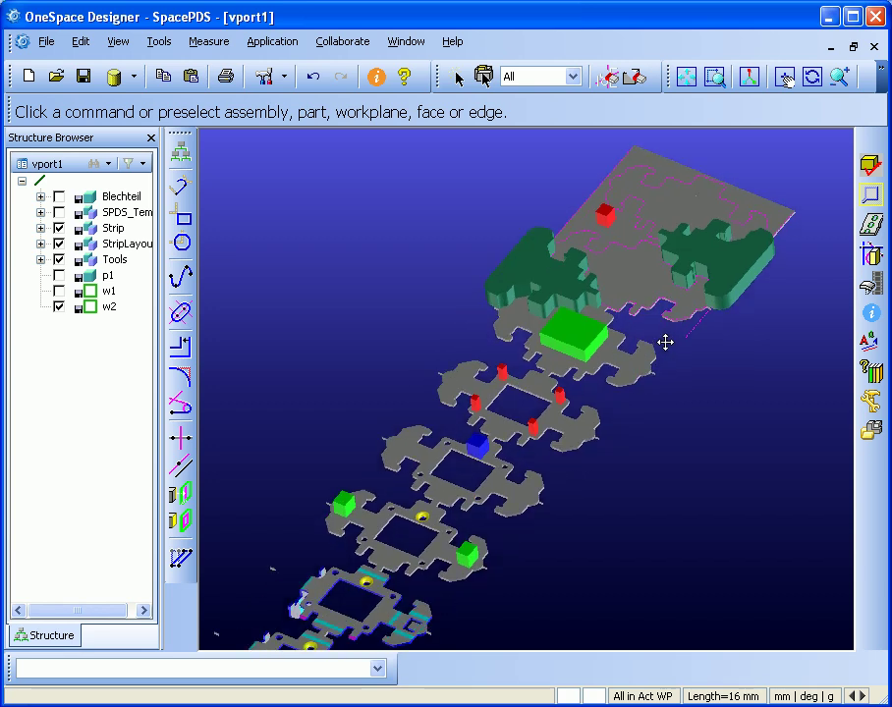